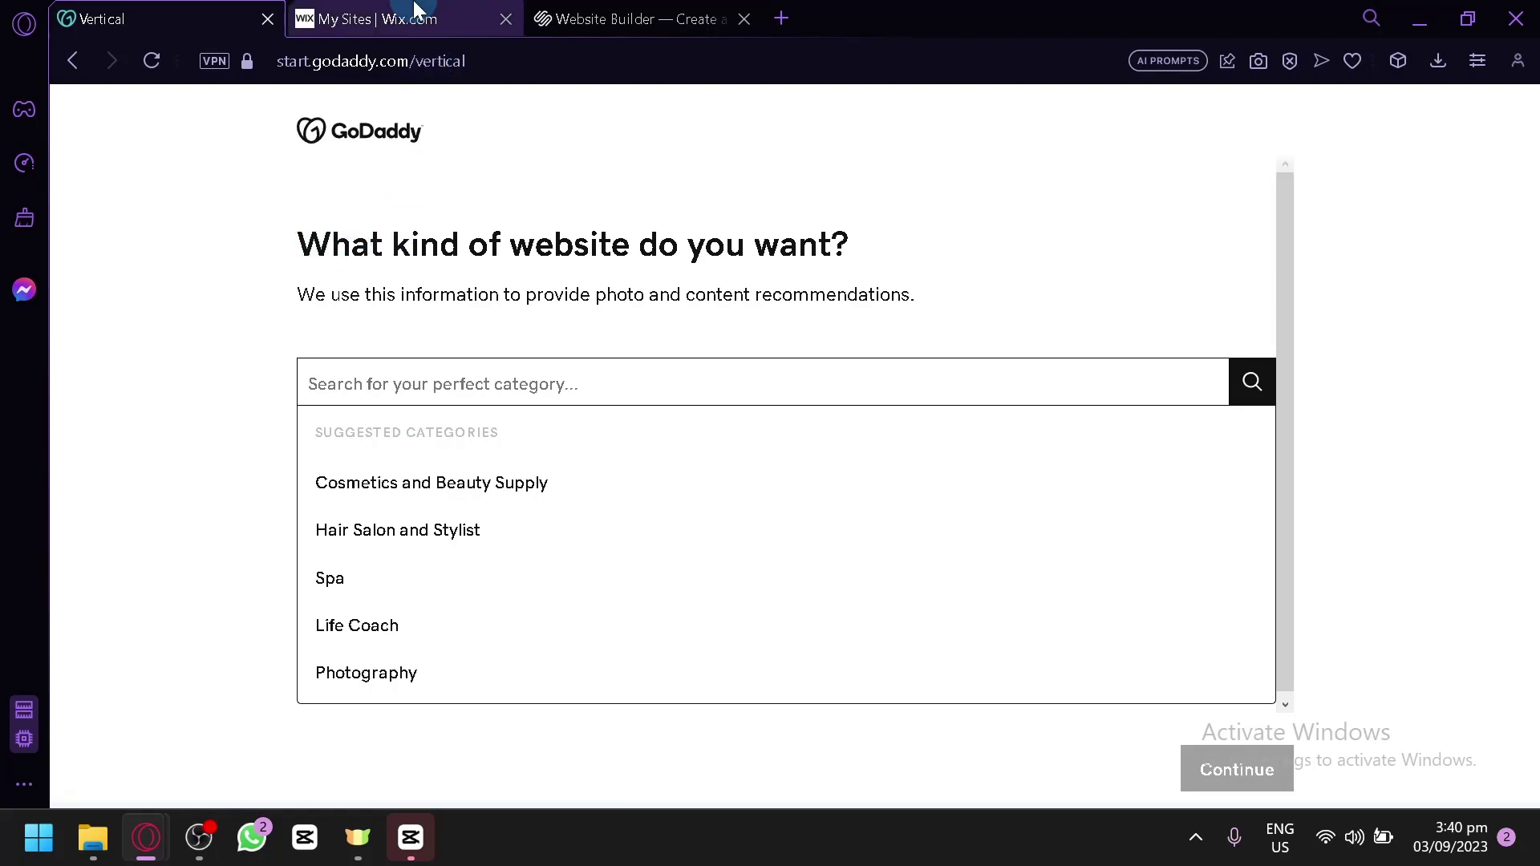
- Look over the open GoDaddy, Wix and Squarespace tabs, returning to the GoDaddy setup page
{"action": "left_click", "coordinate": [461, 12]}
{"action": "left_click", "coordinate": [681, 17]}
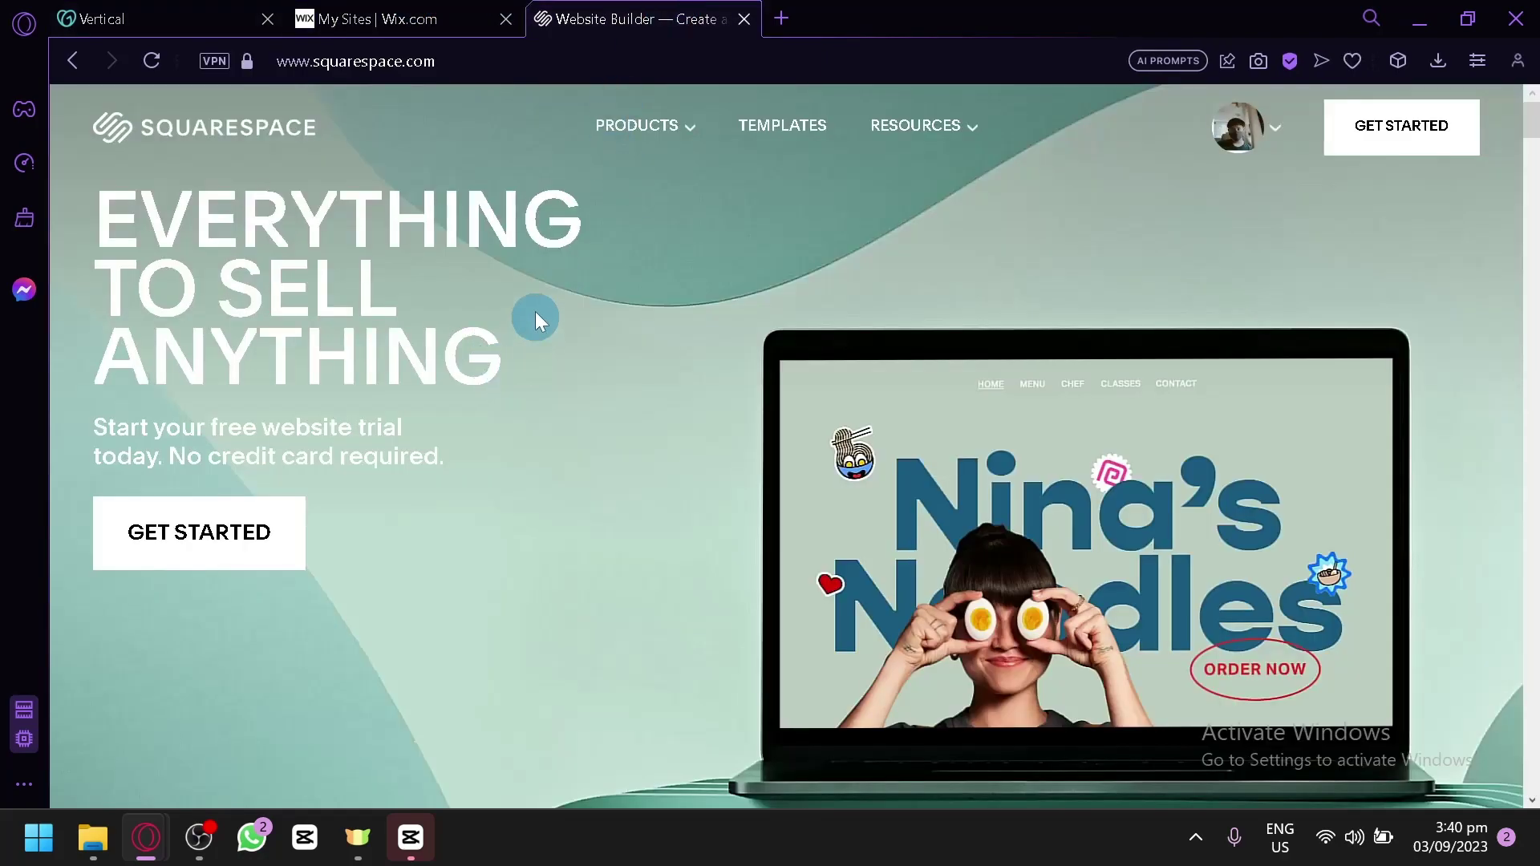
{"action": "left_click", "coordinate": [161, 16]}
{"action": "left_click", "coordinate": [325, 16]}
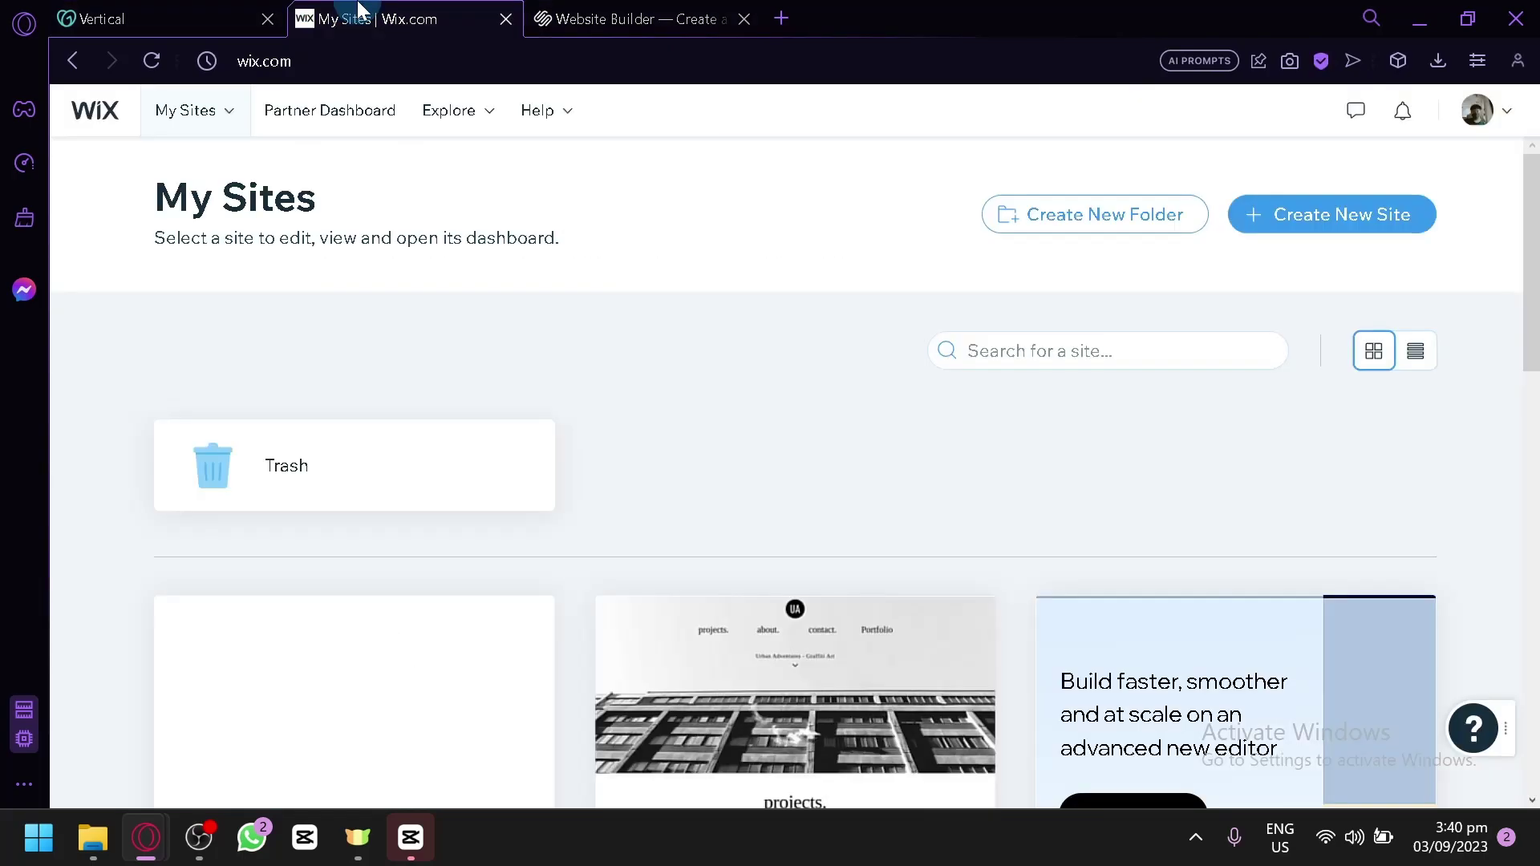
{"action": "left_click", "coordinate": [590, 20]}
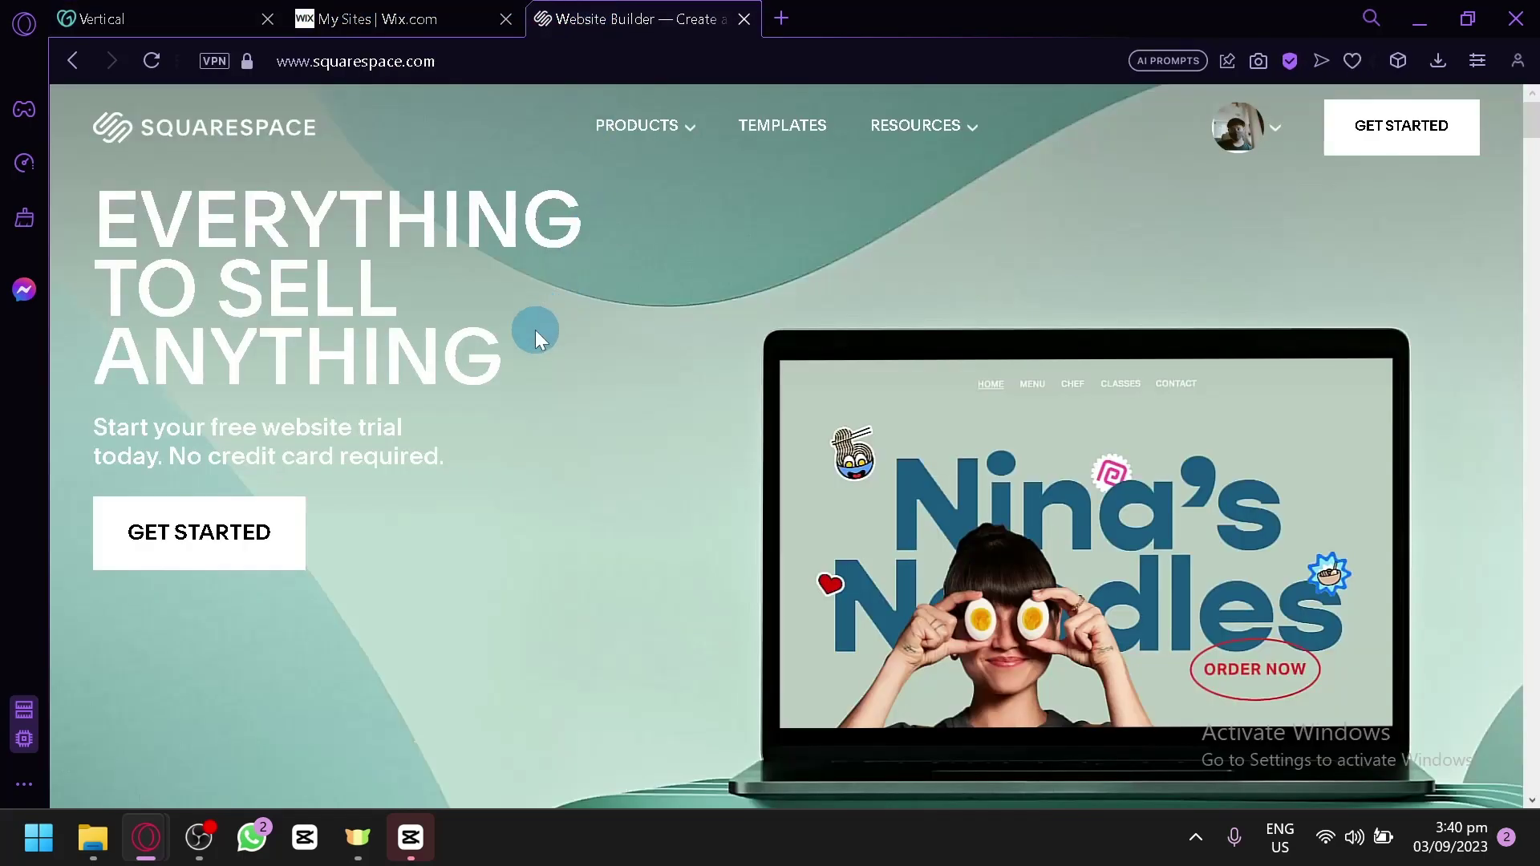
{"action": "left_click", "coordinate": [184, 11]}
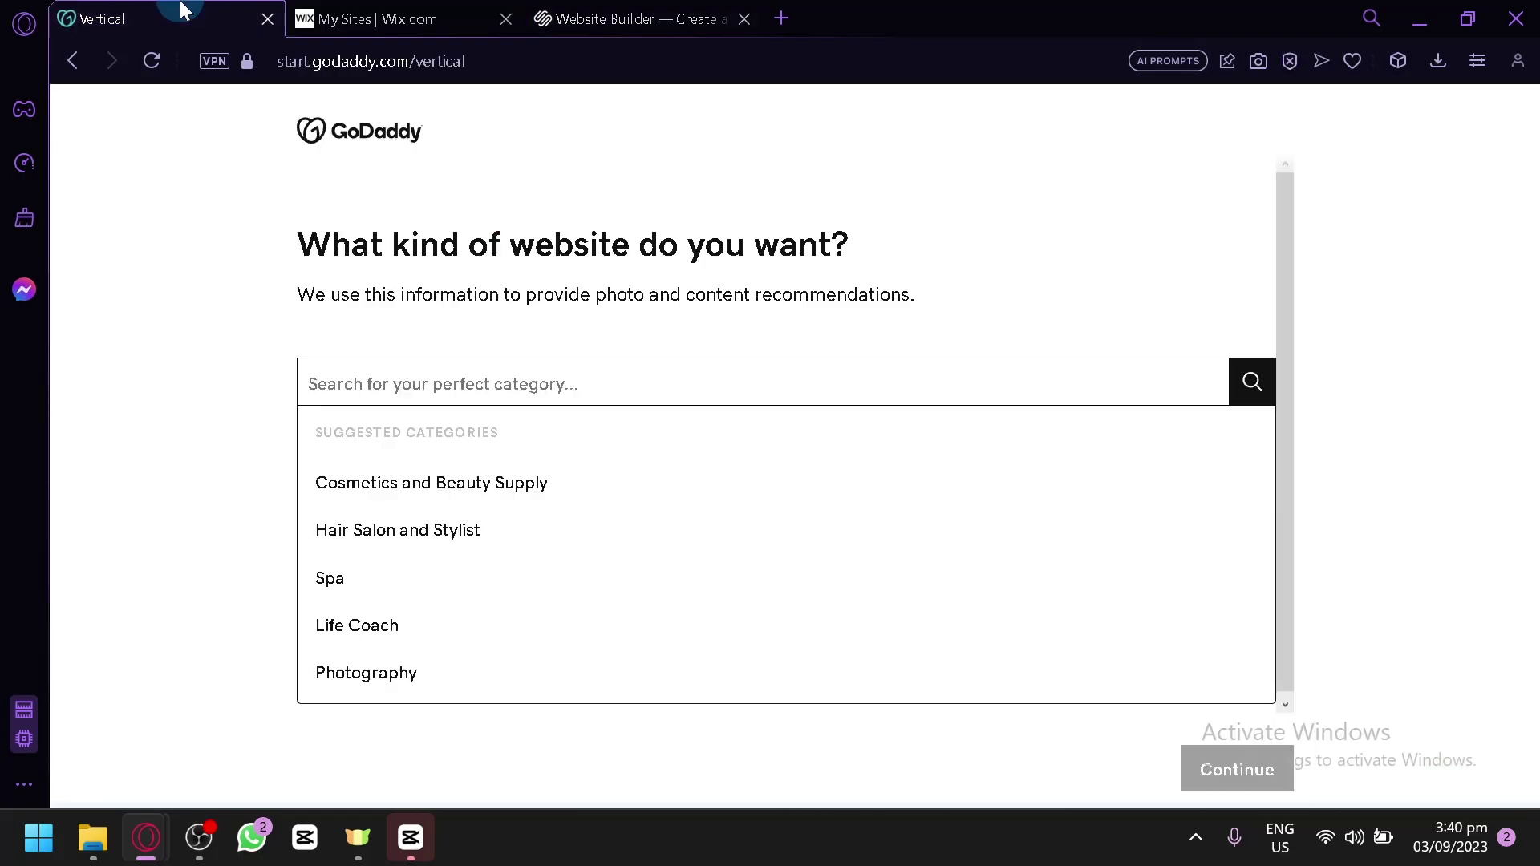
{"action": "left_click", "coordinate": [449, 20]}
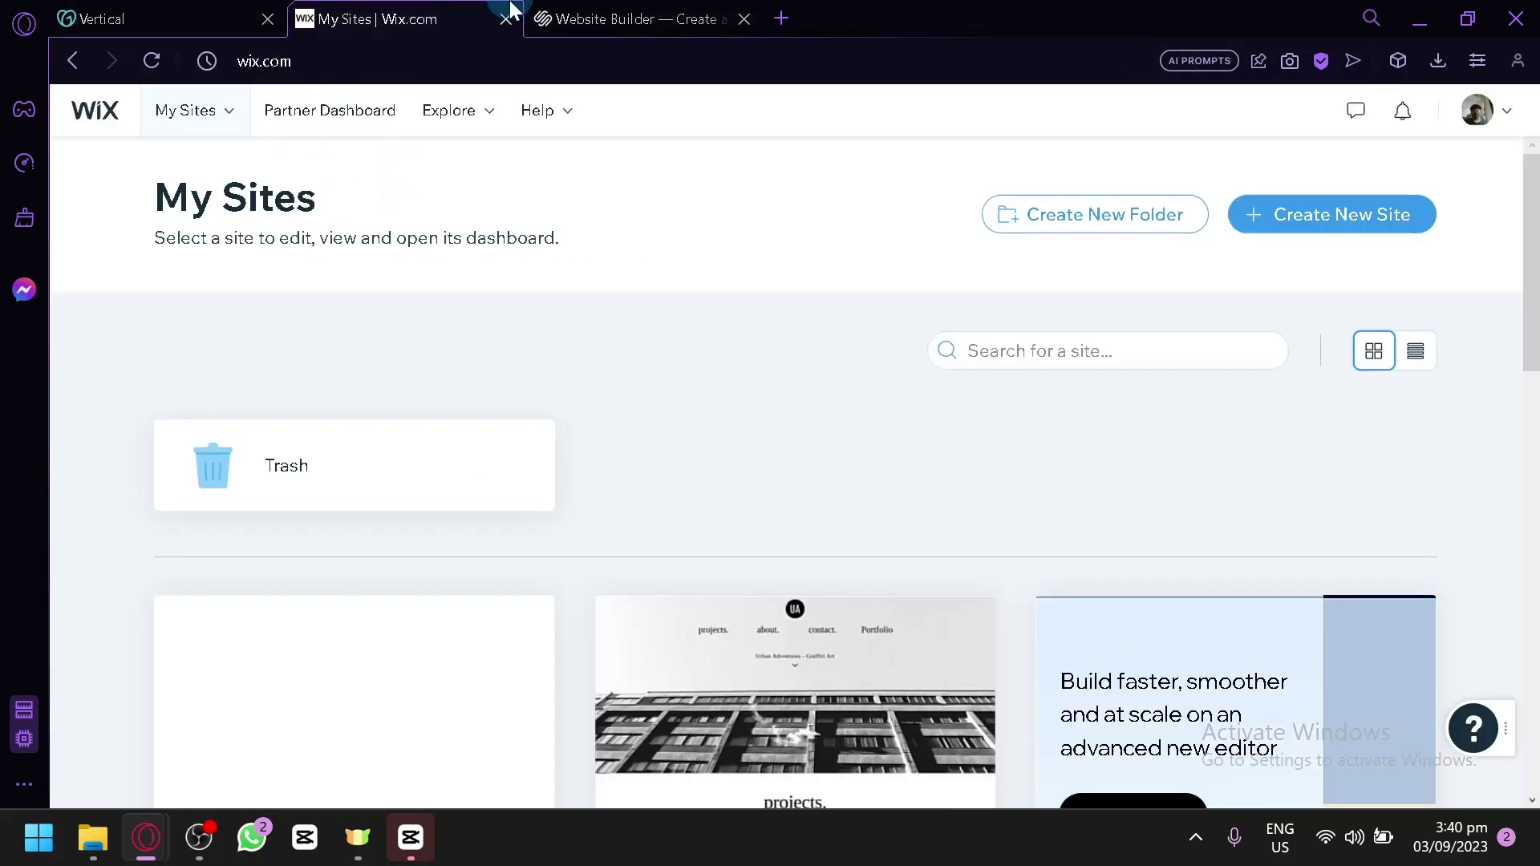
{"action": "left_click", "coordinate": [561, 16]}
{"action": "left_click", "coordinate": [121, 16]}
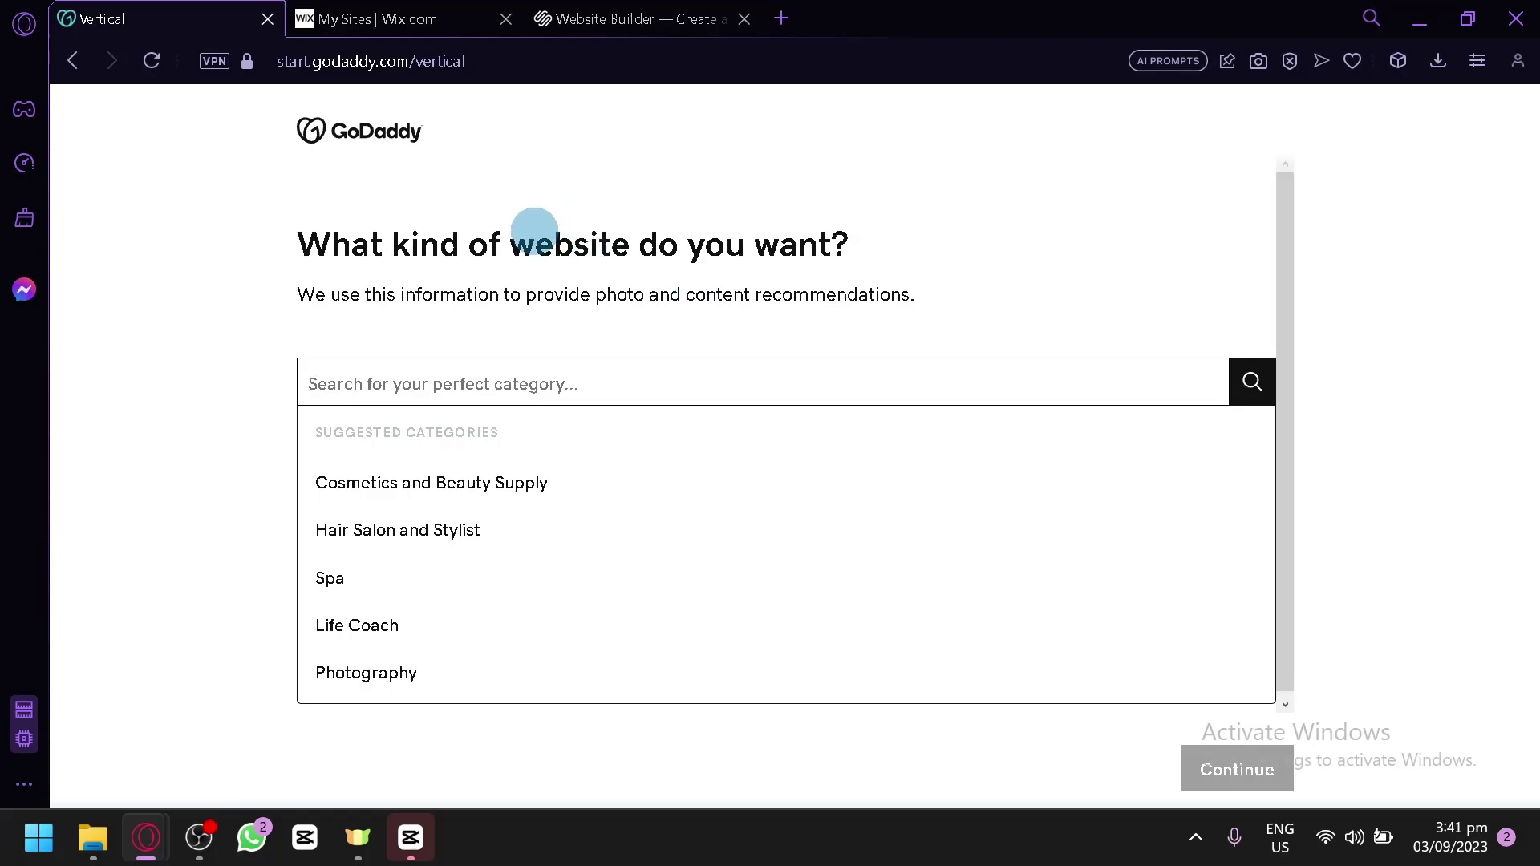
{"action": "left_click", "coordinate": [407, 17]}
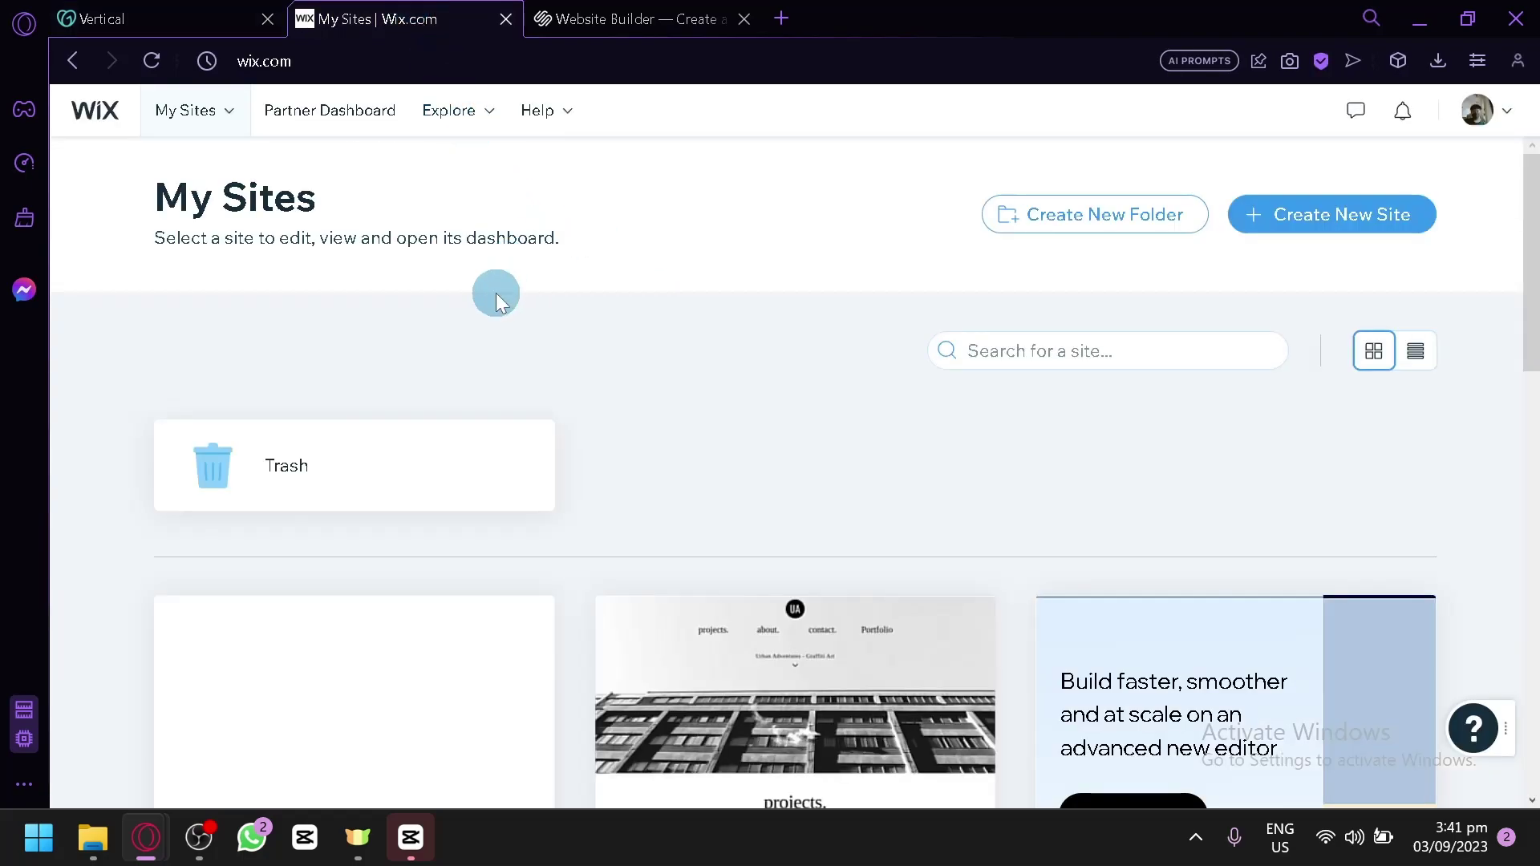
{"action": "left_click", "coordinate": [678, 15]}
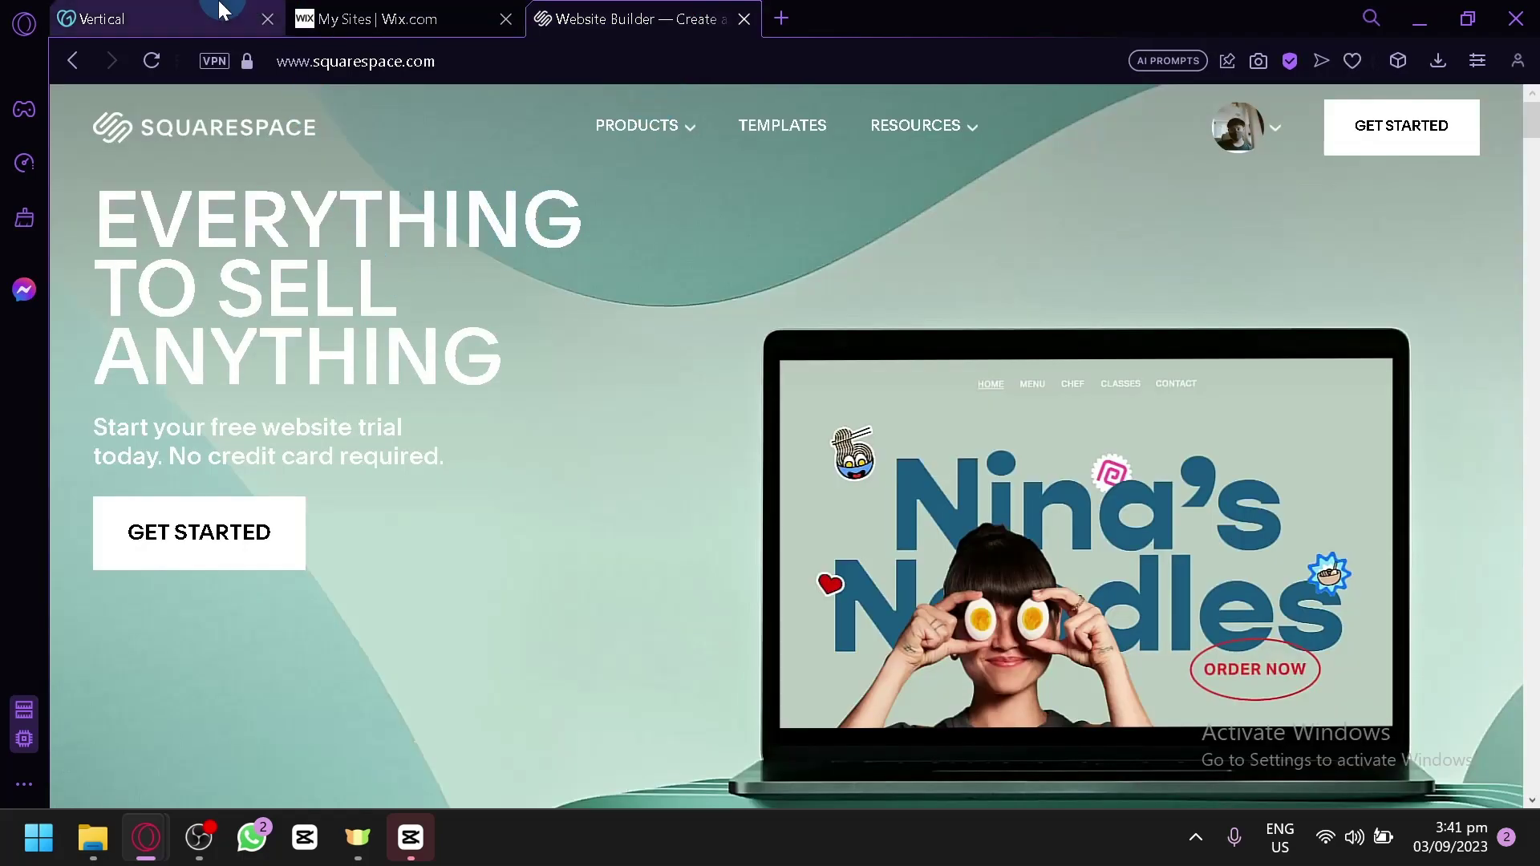
{"action": "left_click", "coordinate": [193, 11]}
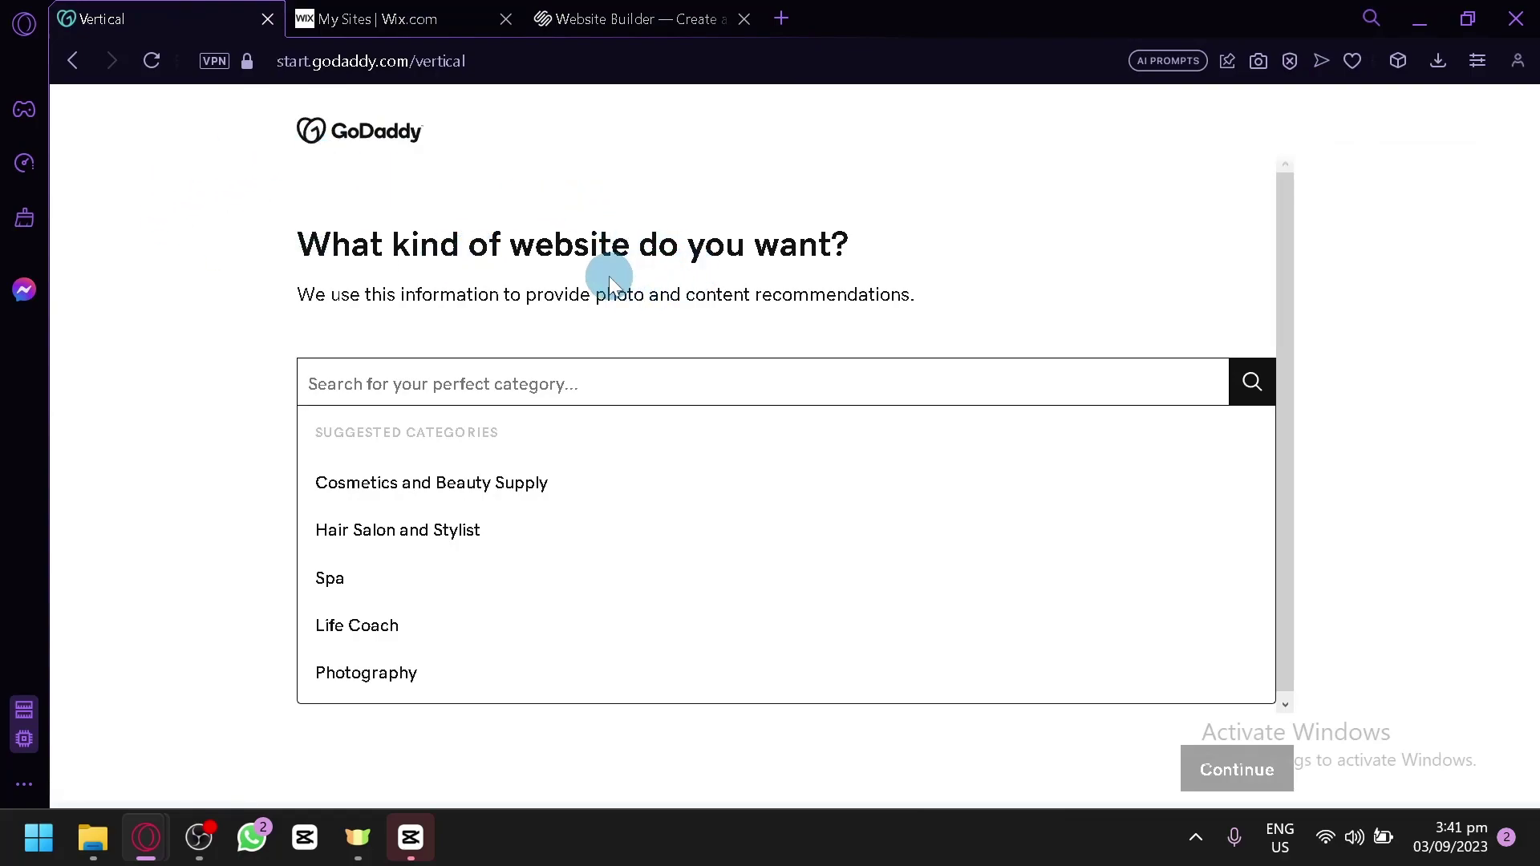
{"action": "scroll", "coordinate": [545, 297], "scroll_direction": "down", "scroll_amount": 1}
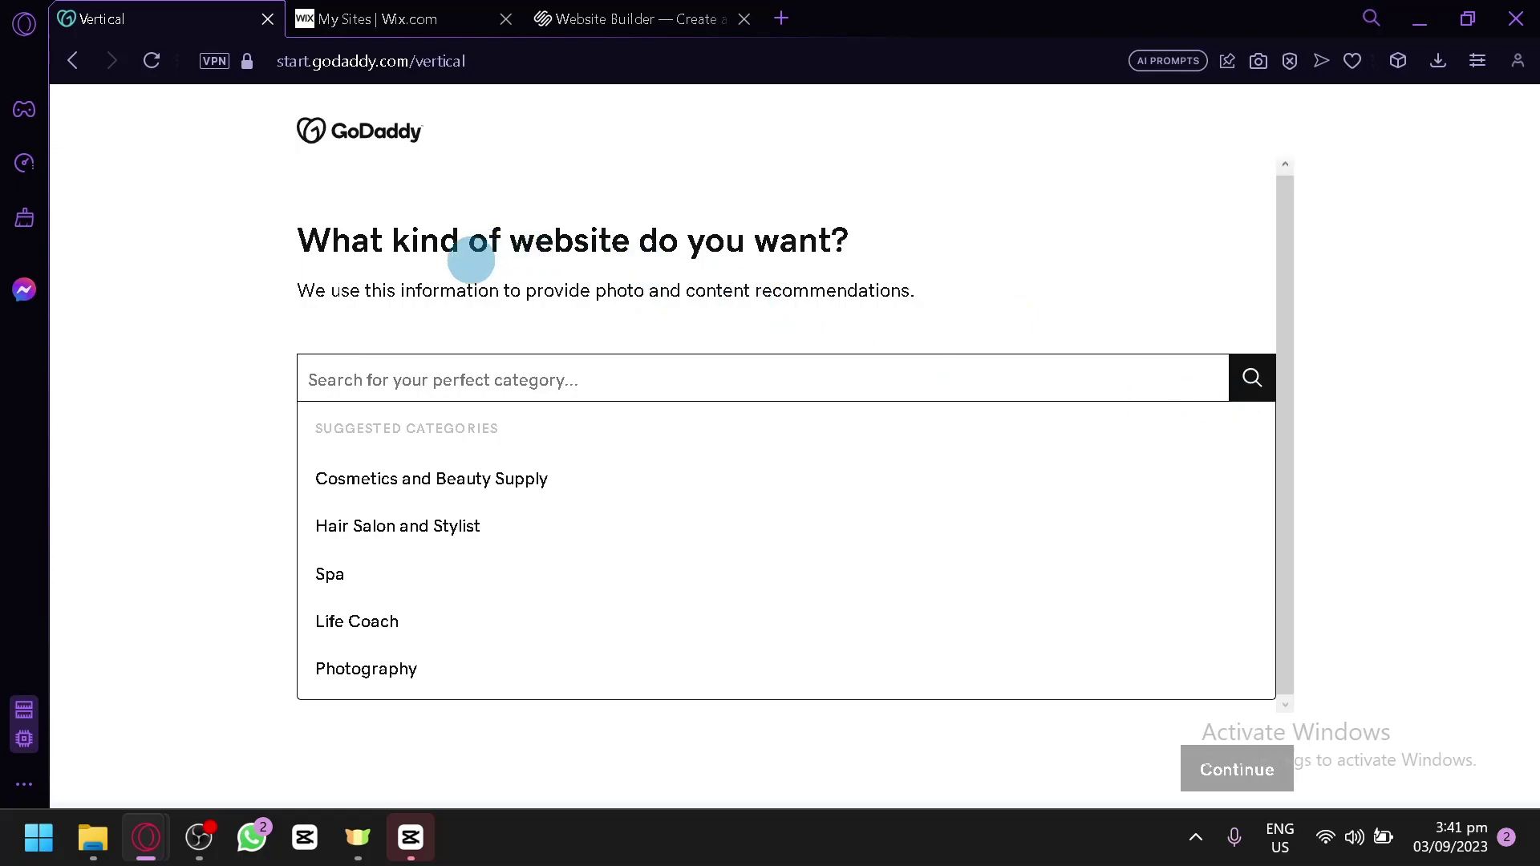
{"action": "left_click", "coordinate": [371, 16]}
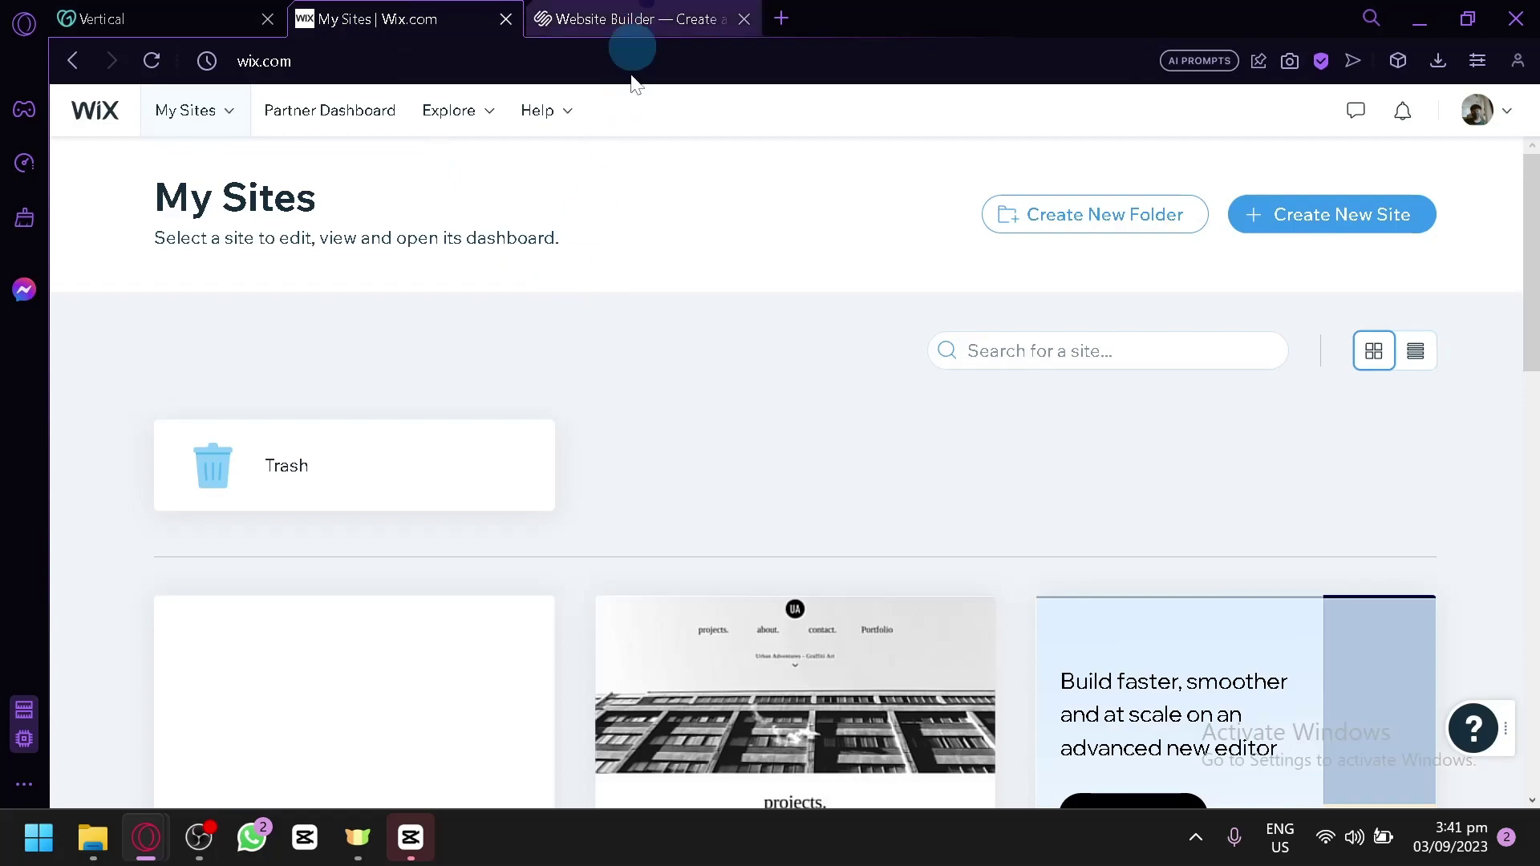
{"action": "left_click", "coordinate": [633, 18]}
{"action": "left_click", "coordinate": [156, 9]}
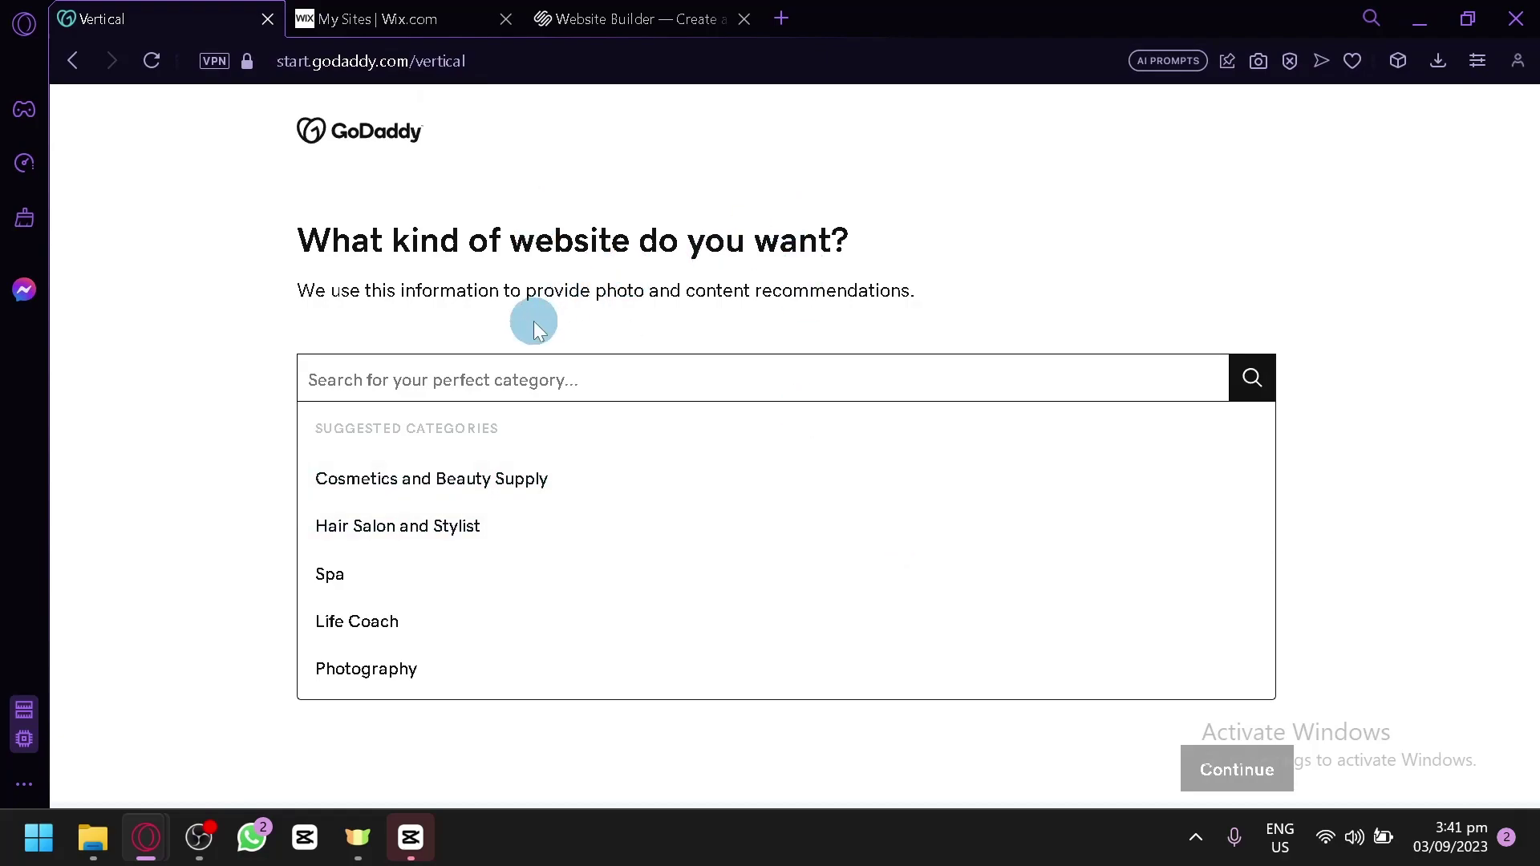
- Start a Photography website named 'Xea Photography' and let GoDaddy generate it
{"action": "left_click", "coordinate": [375, 678]}
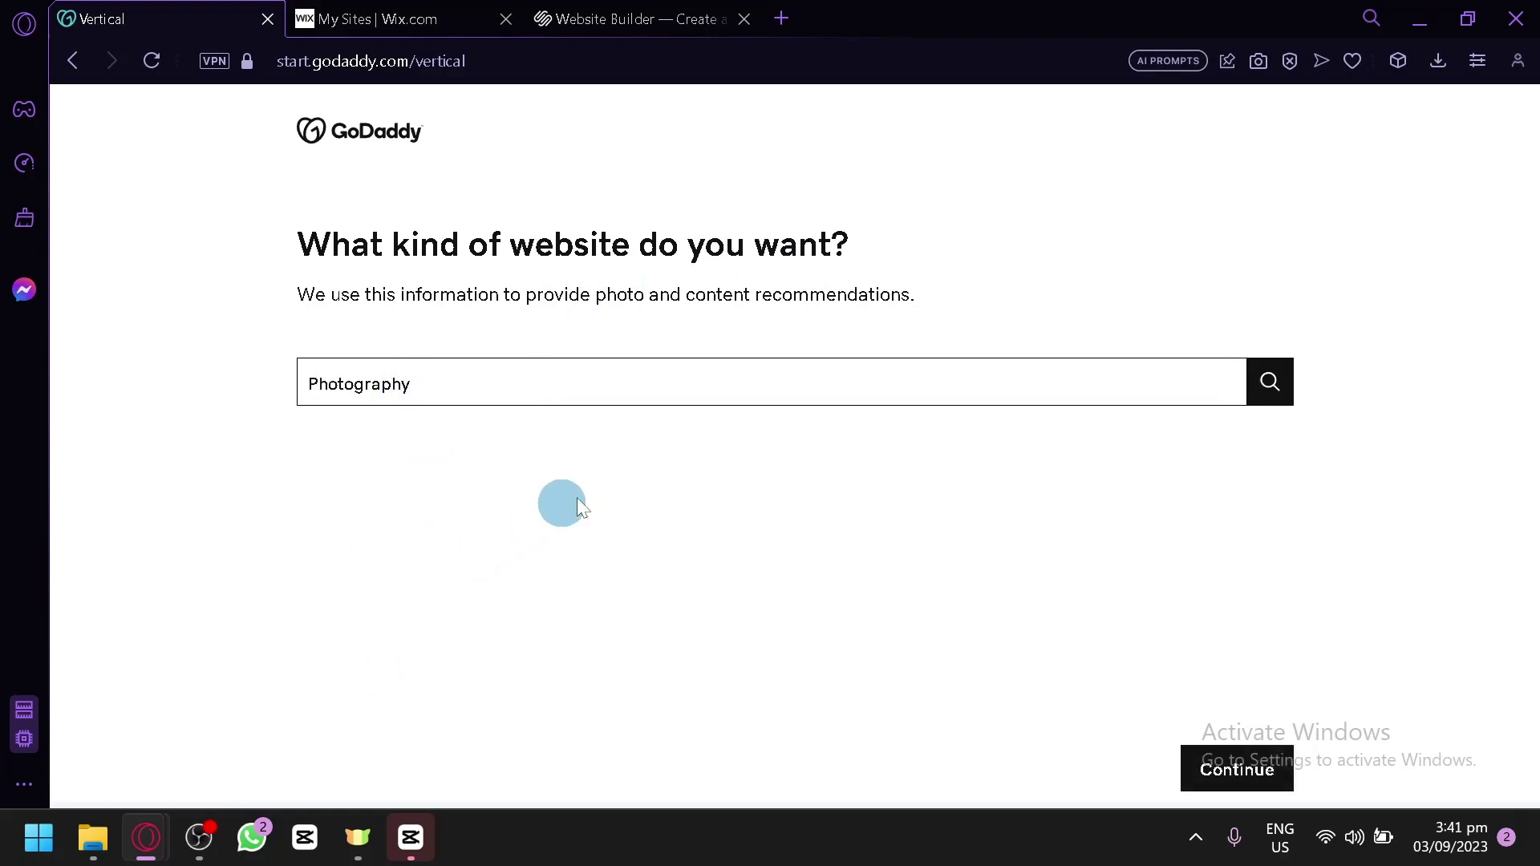
{"action": "left_click", "coordinate": [1182, 775]}
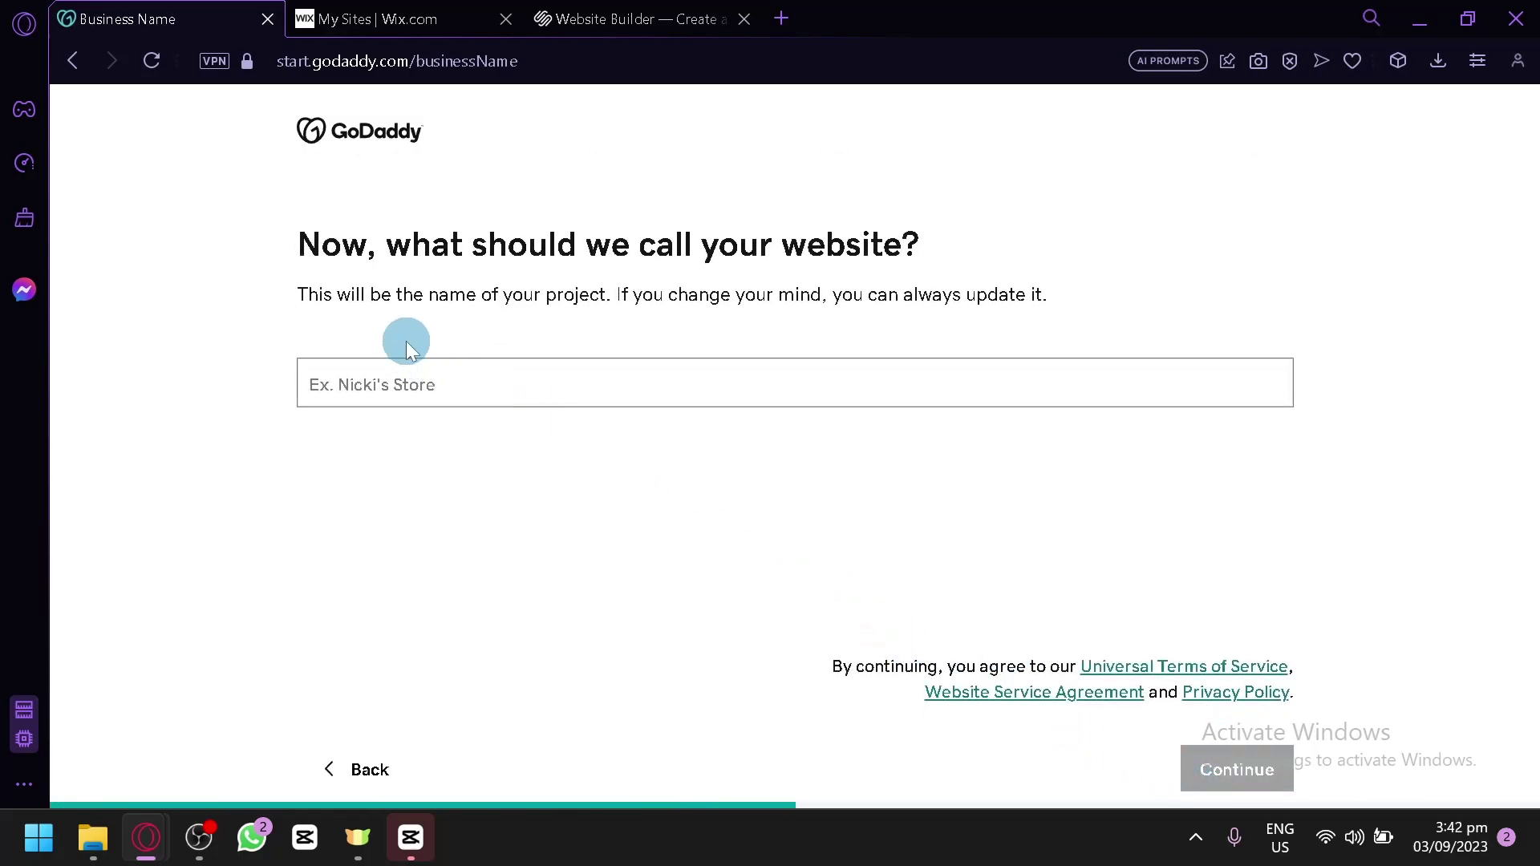
{"action": "left_click", "coordinate": [493, 397]}
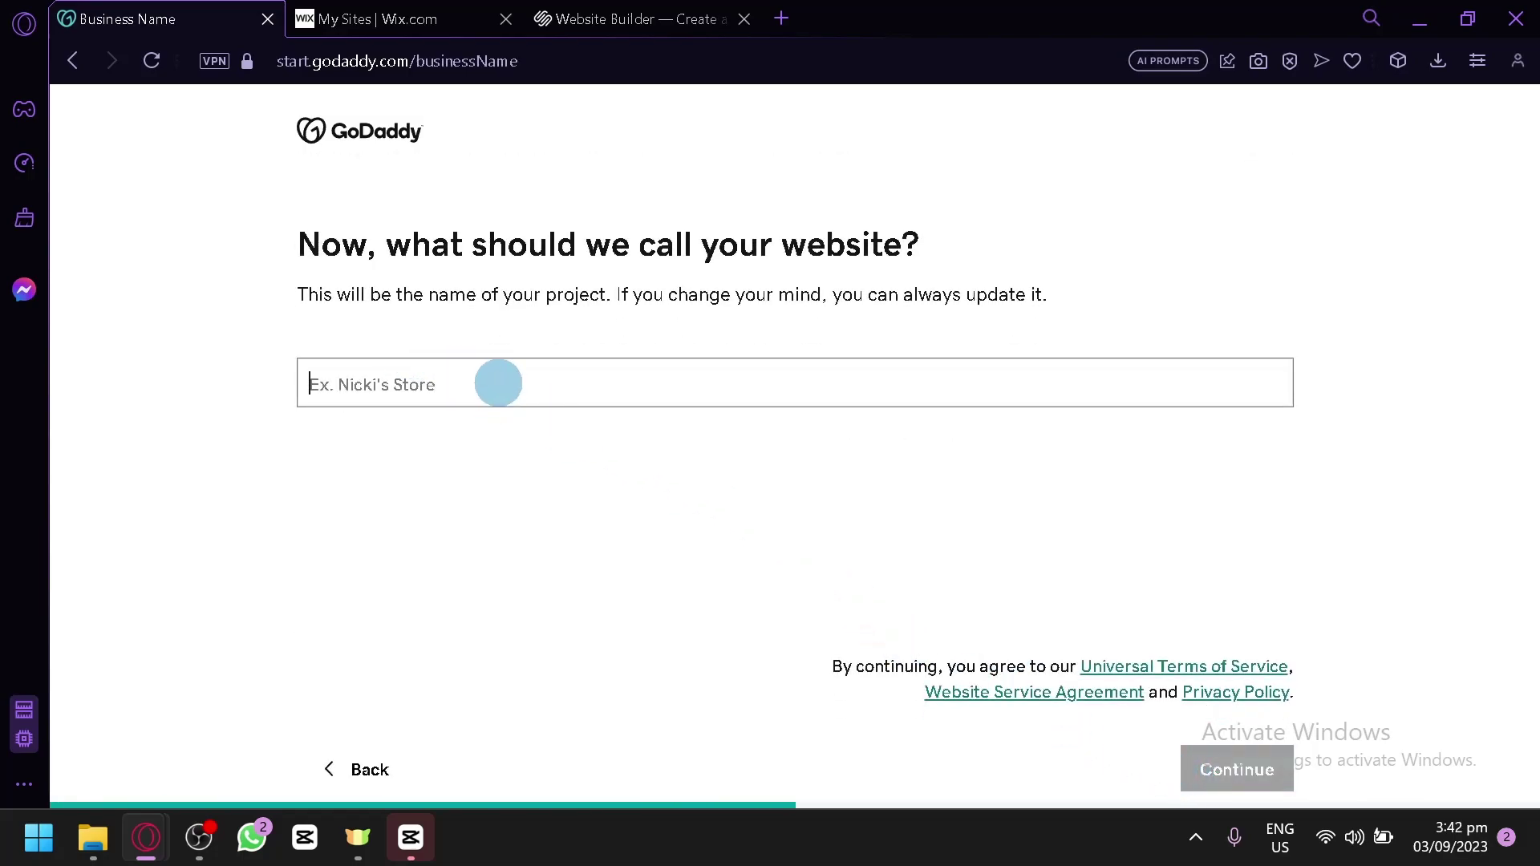
{"action": "type", "text": "Xea Ph"}
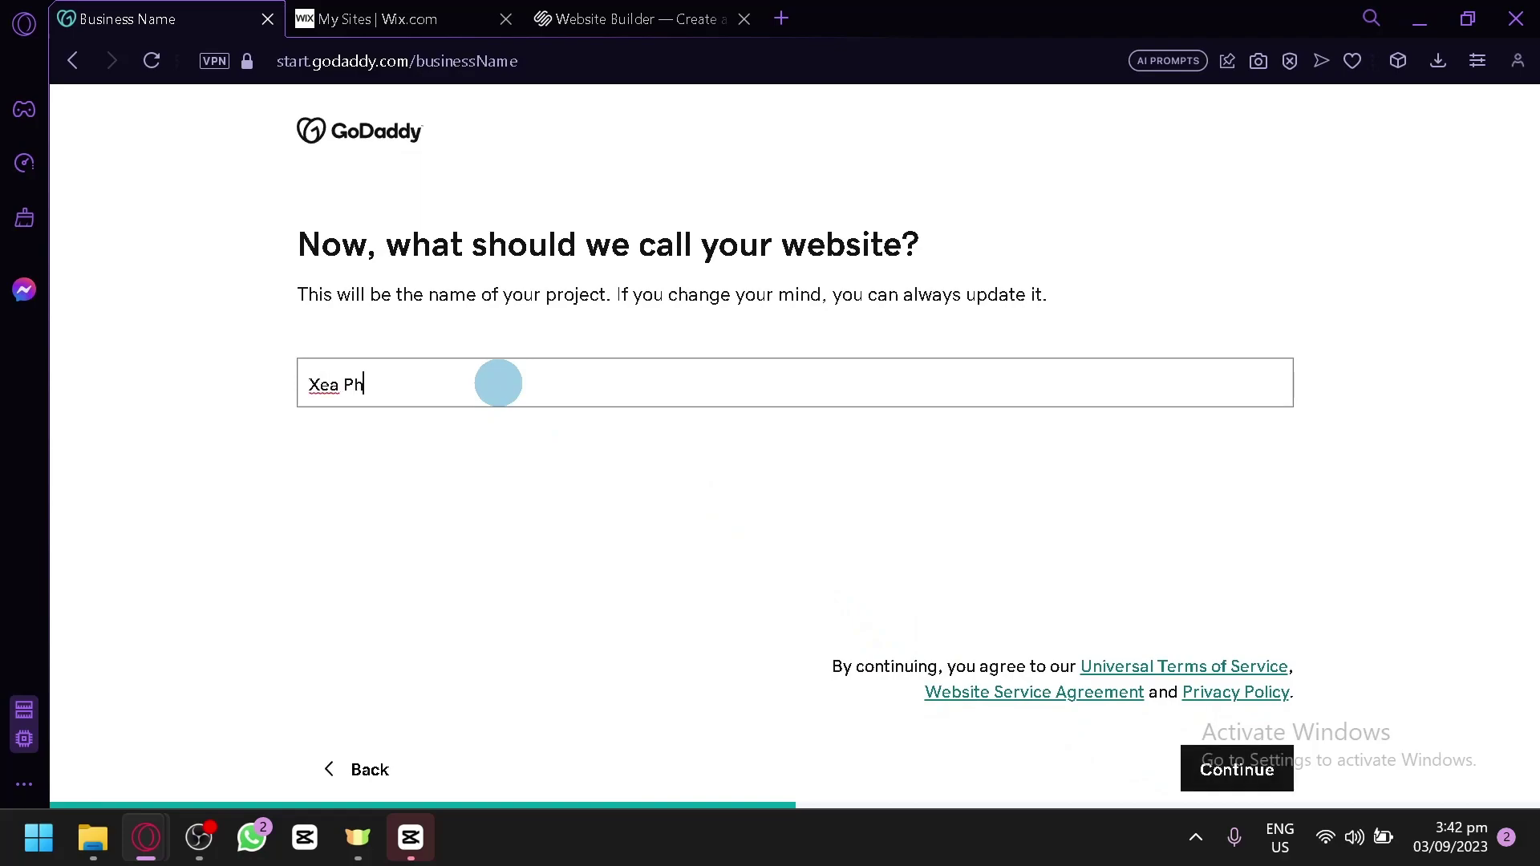
{"action": "type", "text": "otography"}
{"action": "left_click", "coordinate": [1237, 767]}
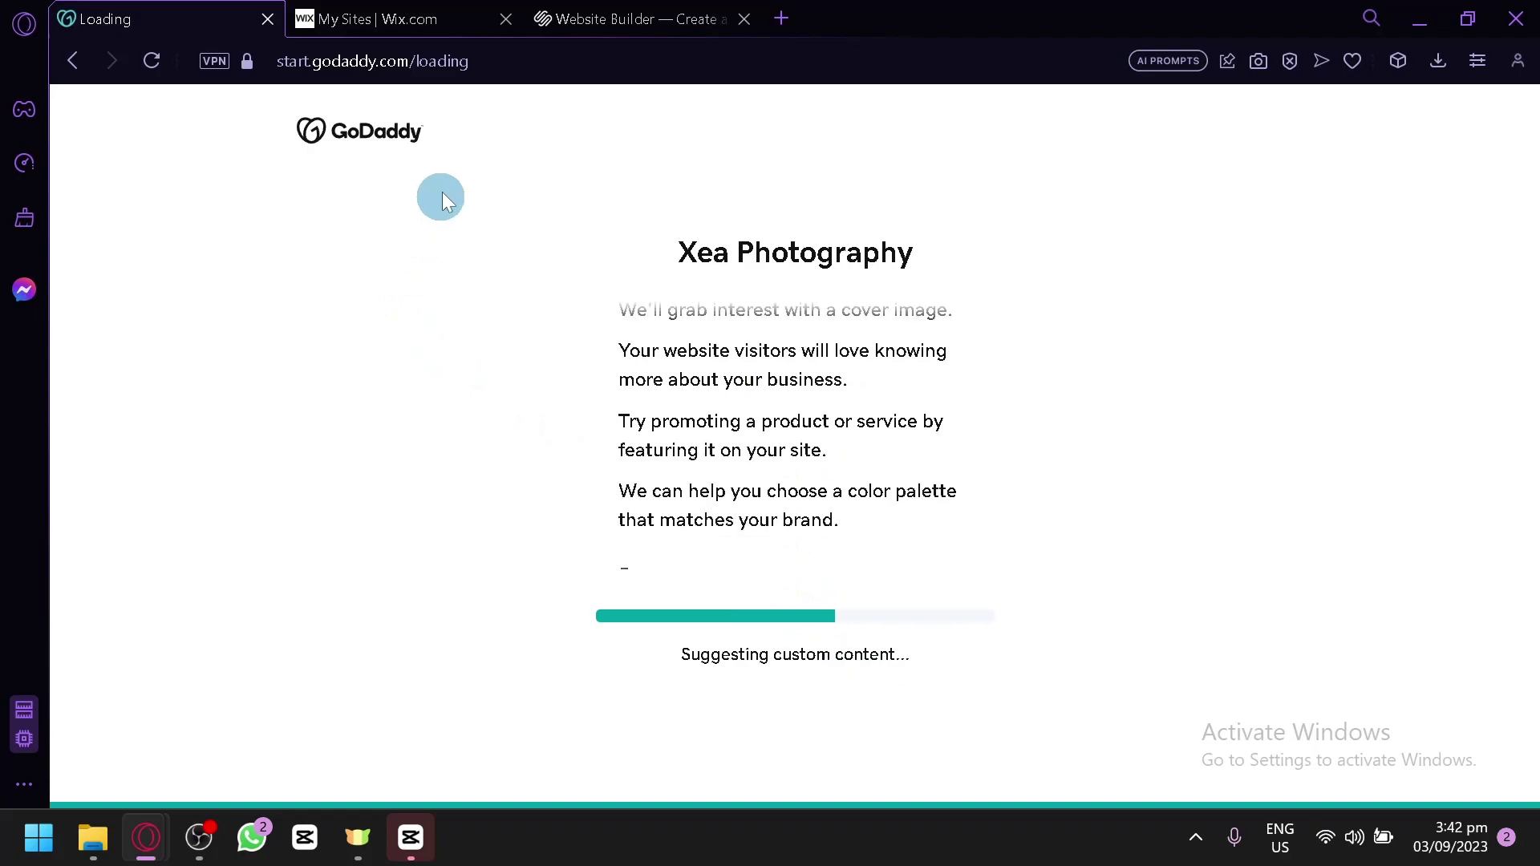
{"action": "left_click", "coordinate": [423, 18]}
{"action": "left_click", "coordinate": [642, 16]}
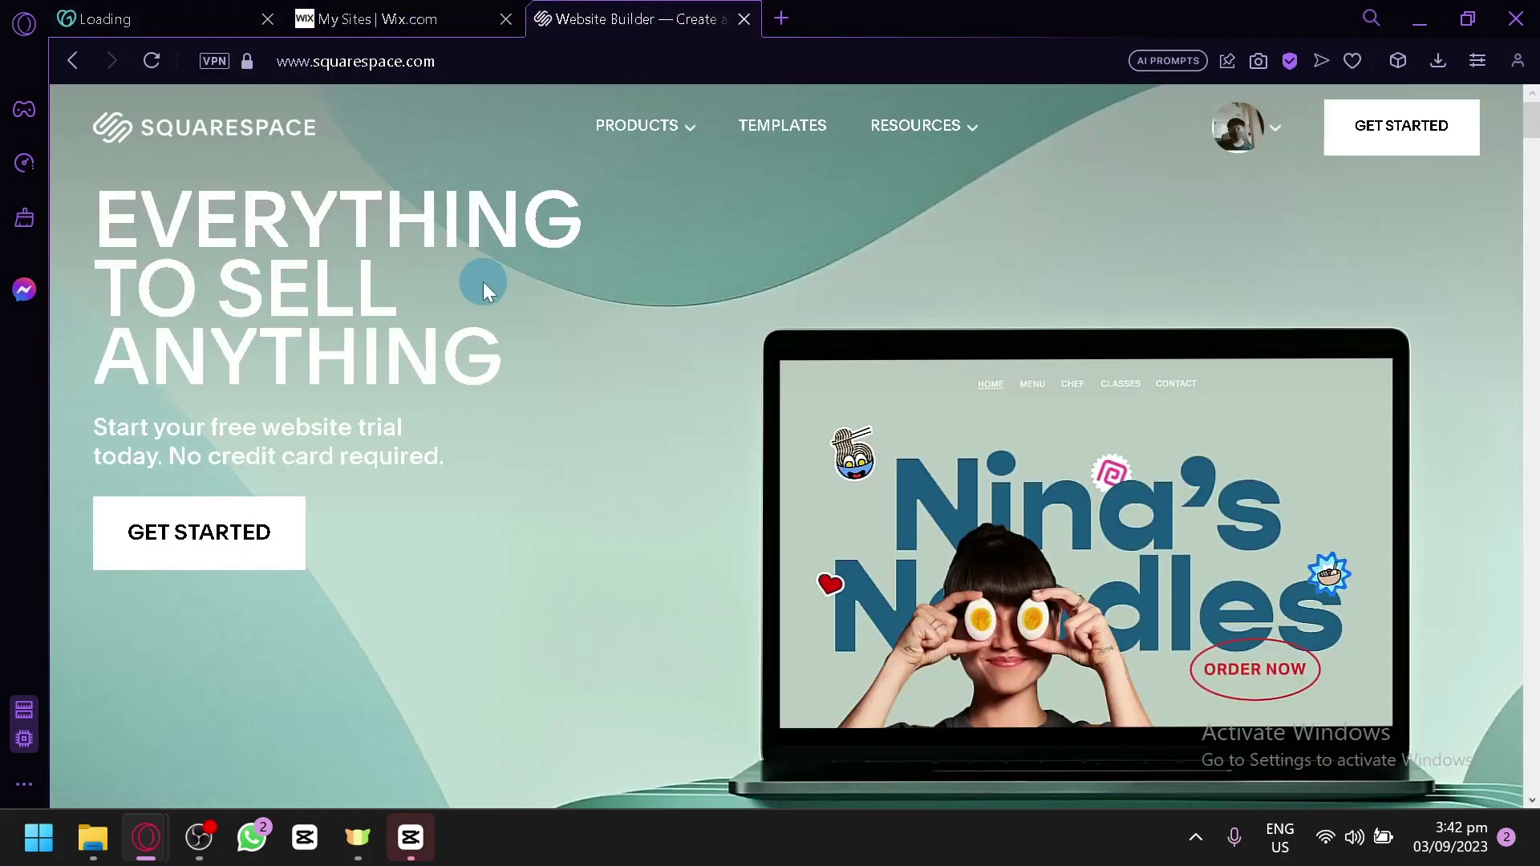
{"action": "left_click", "coordinate": [248, 14]}
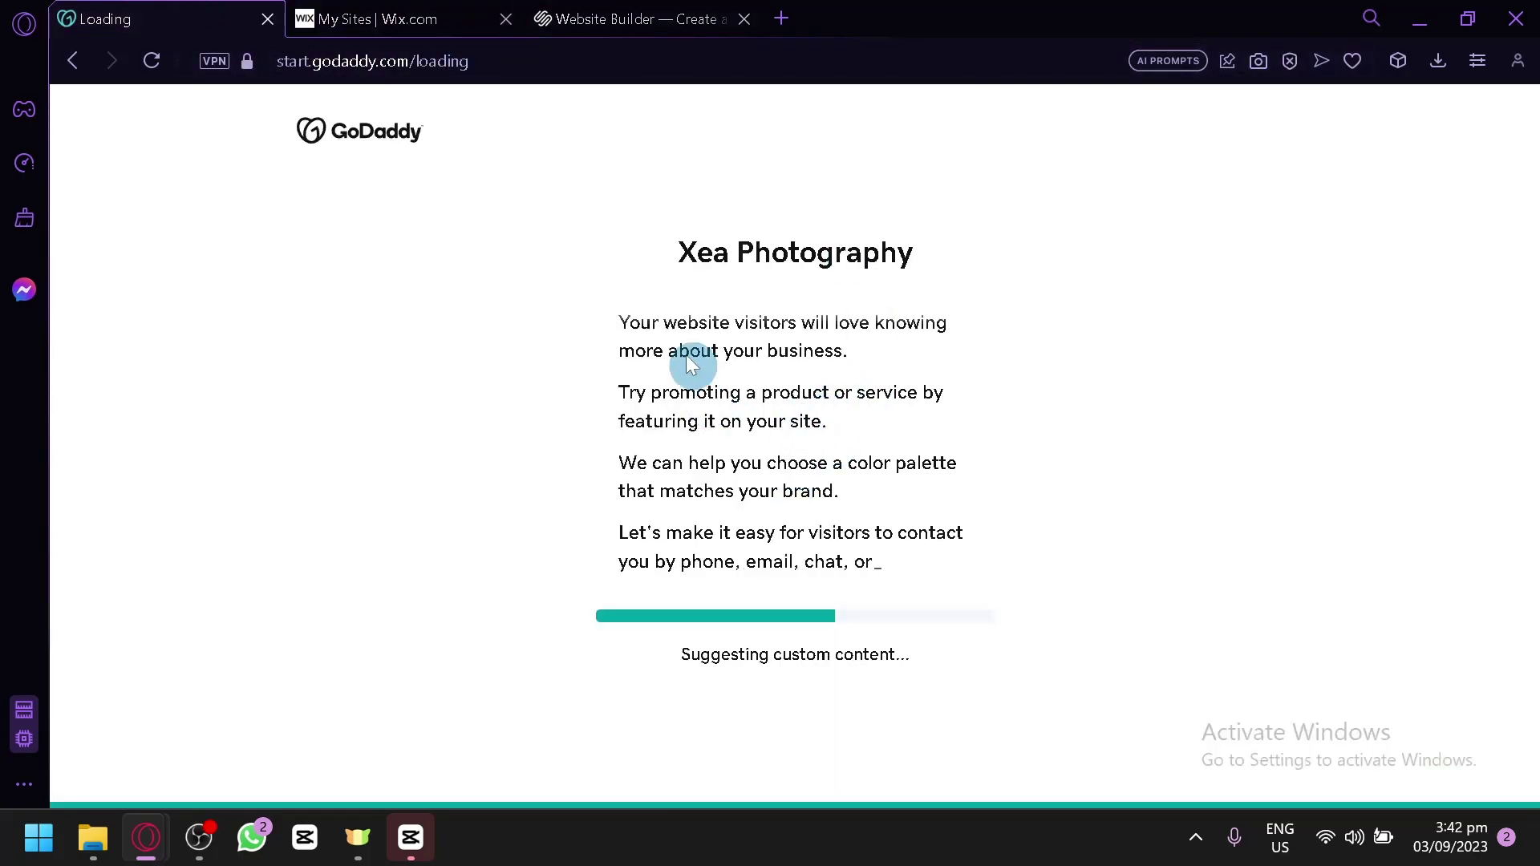
- Create a new Wix site, close the old My Sites tab, and pick 'Create on Wix Editor'
{"action": "left_click", "coordinate": [424, 18]}
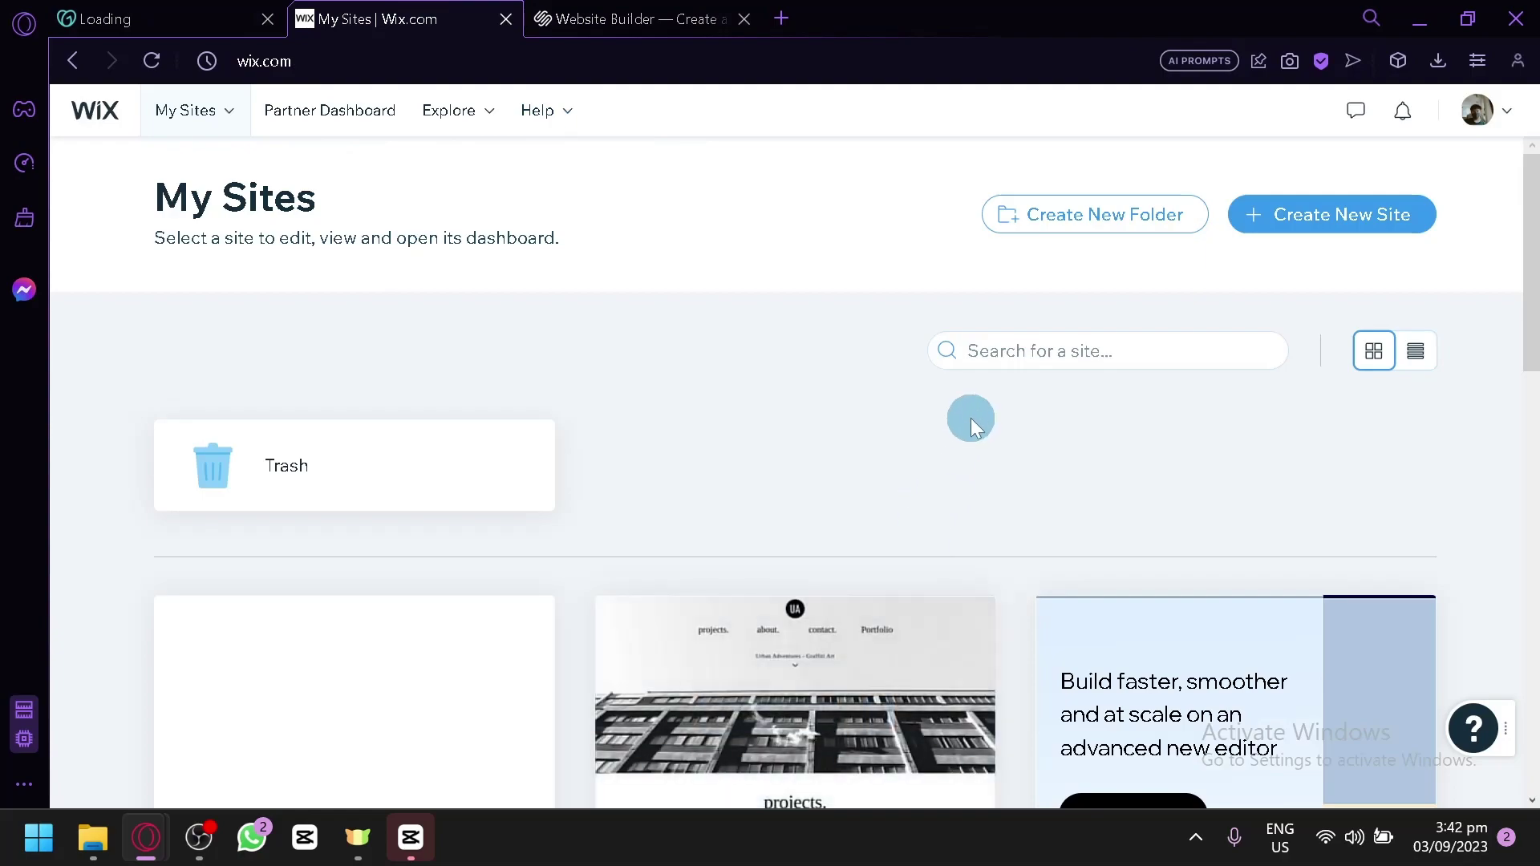
{"action": "left_click", "coordinate": [1356, 217]}
{"action": "left_click", "coordinate": [669, 301]}
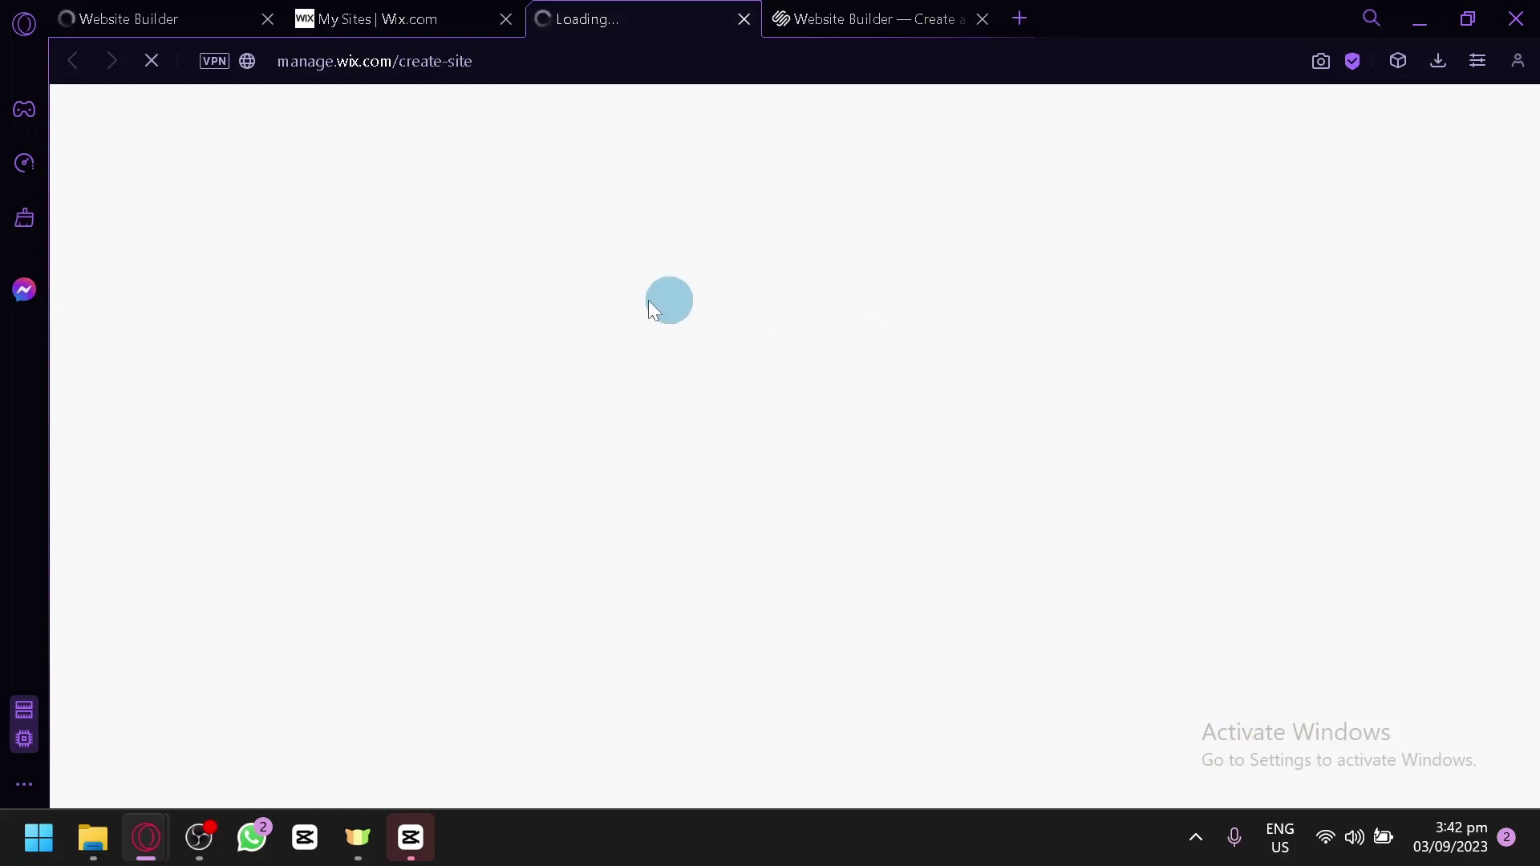
{"action": "left_click", "coordinate": [568, 16]}
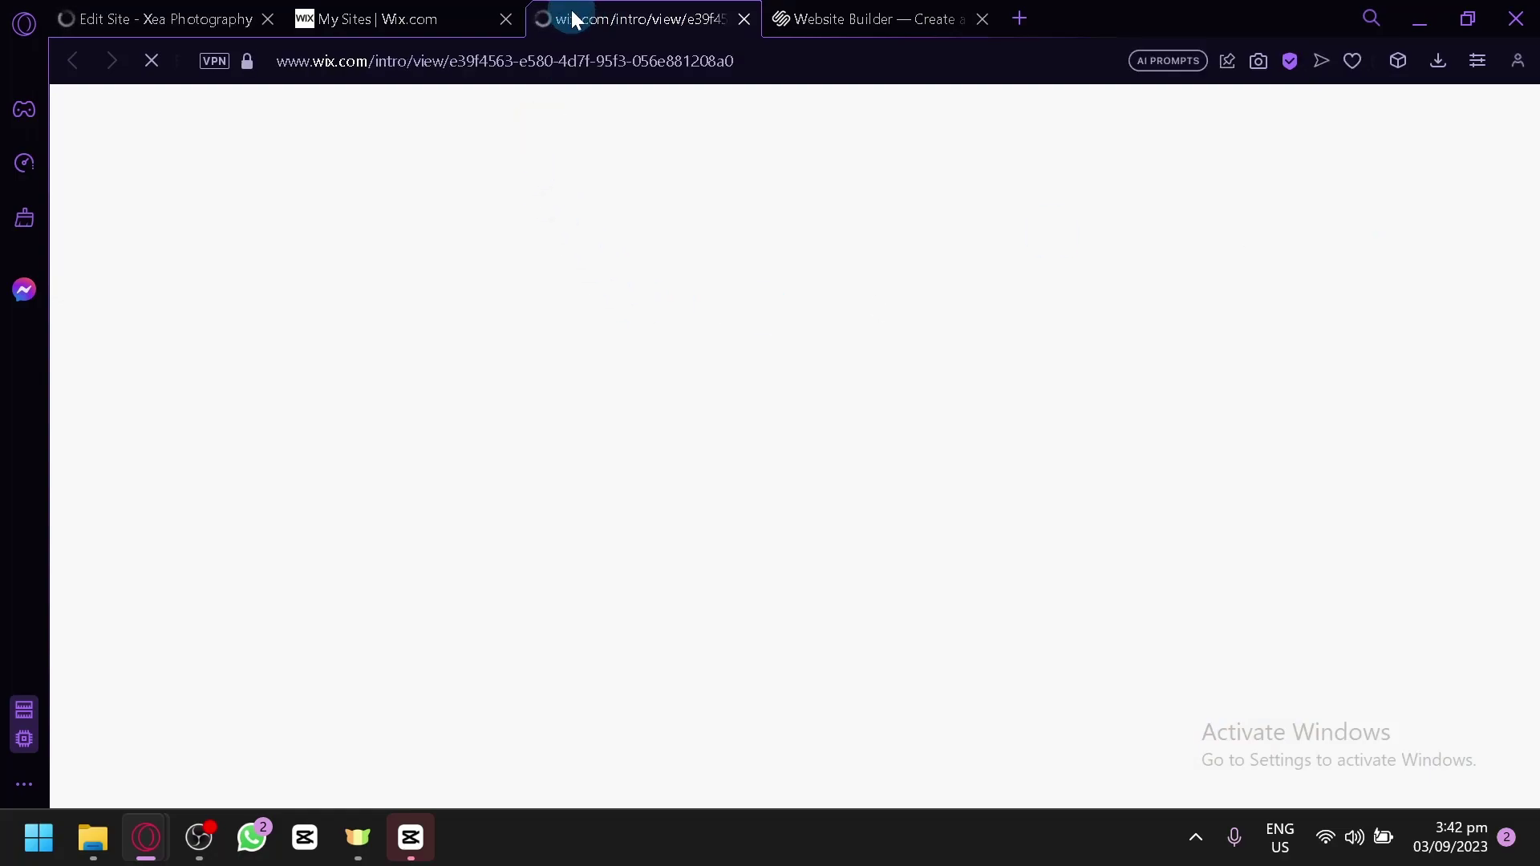
{"action": "left_click", "coordinate": [506, 18]}
{"action": "left_click", "coordinate": [569, 210]}
{"action": "left_click", "coordinate": [534, 266]}
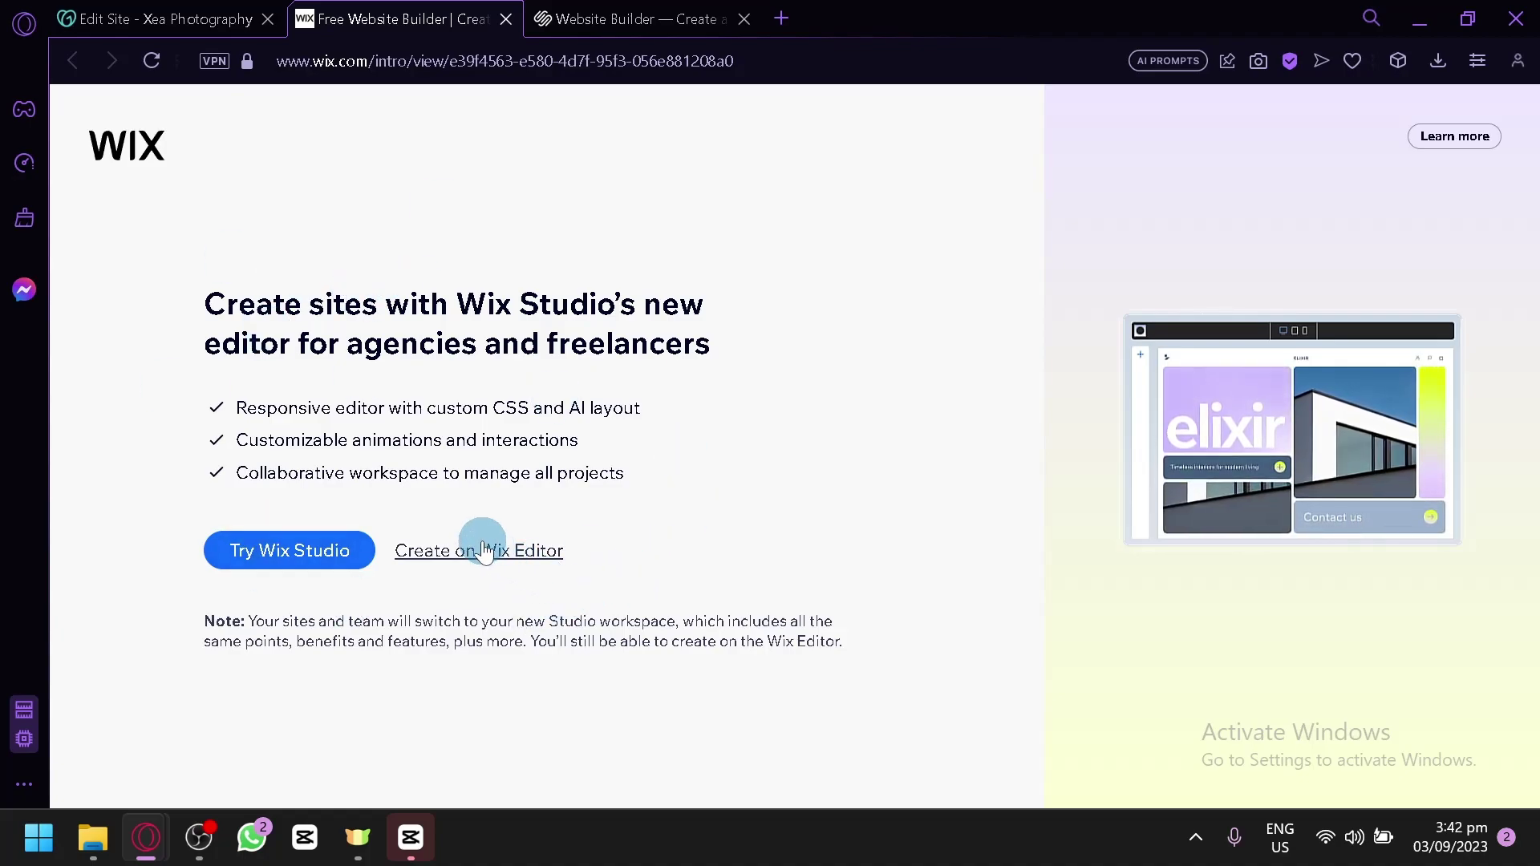
{"action": "left_click", "coordinate": [496, 559]}
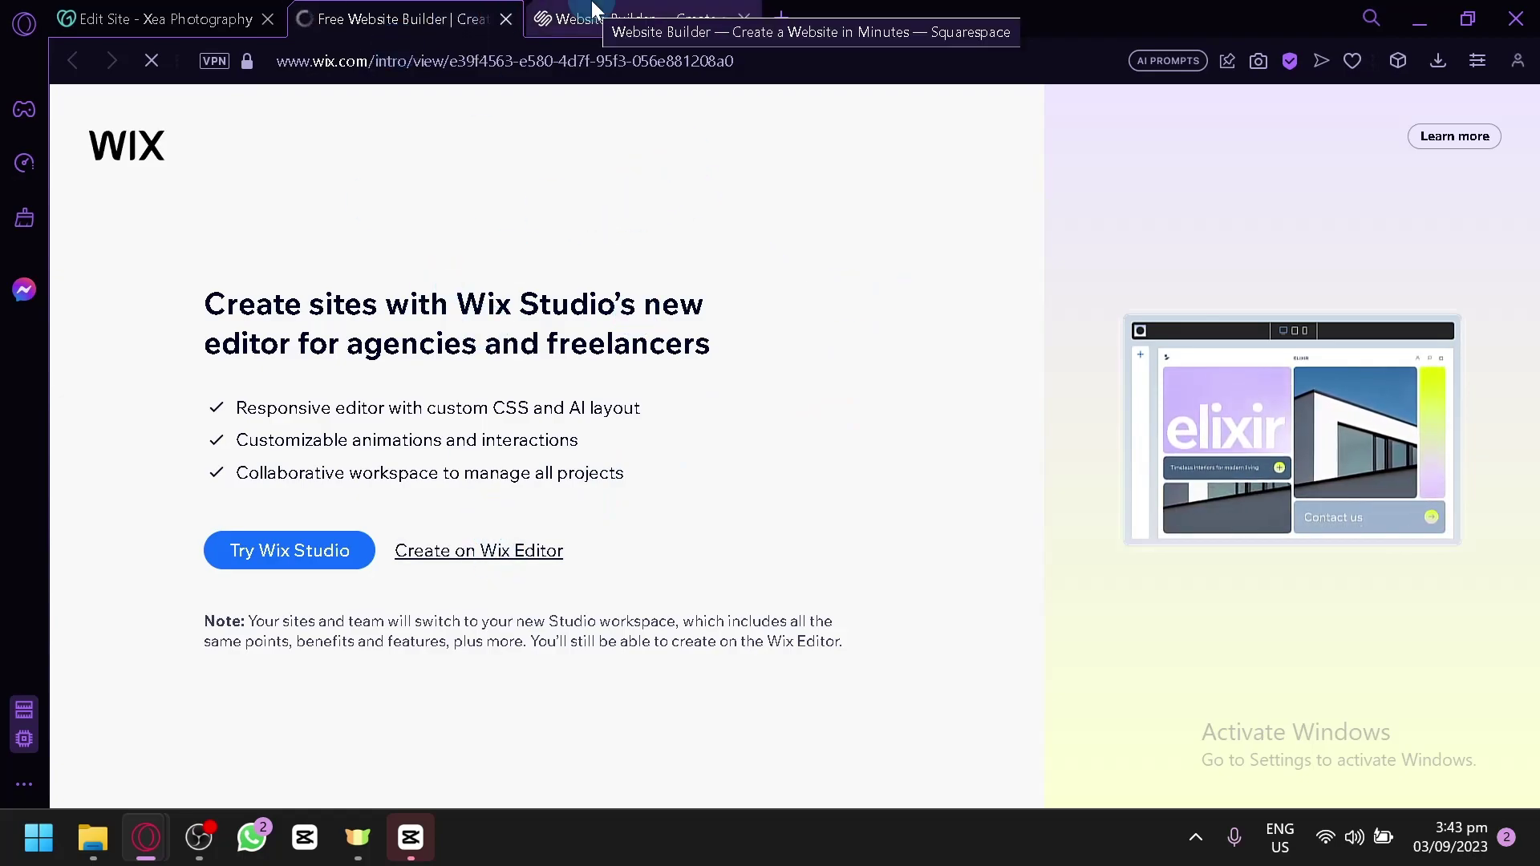
- Start a new Squarespace site from its website templates
{"action": "left_click", "coordinate": [593, 13]}
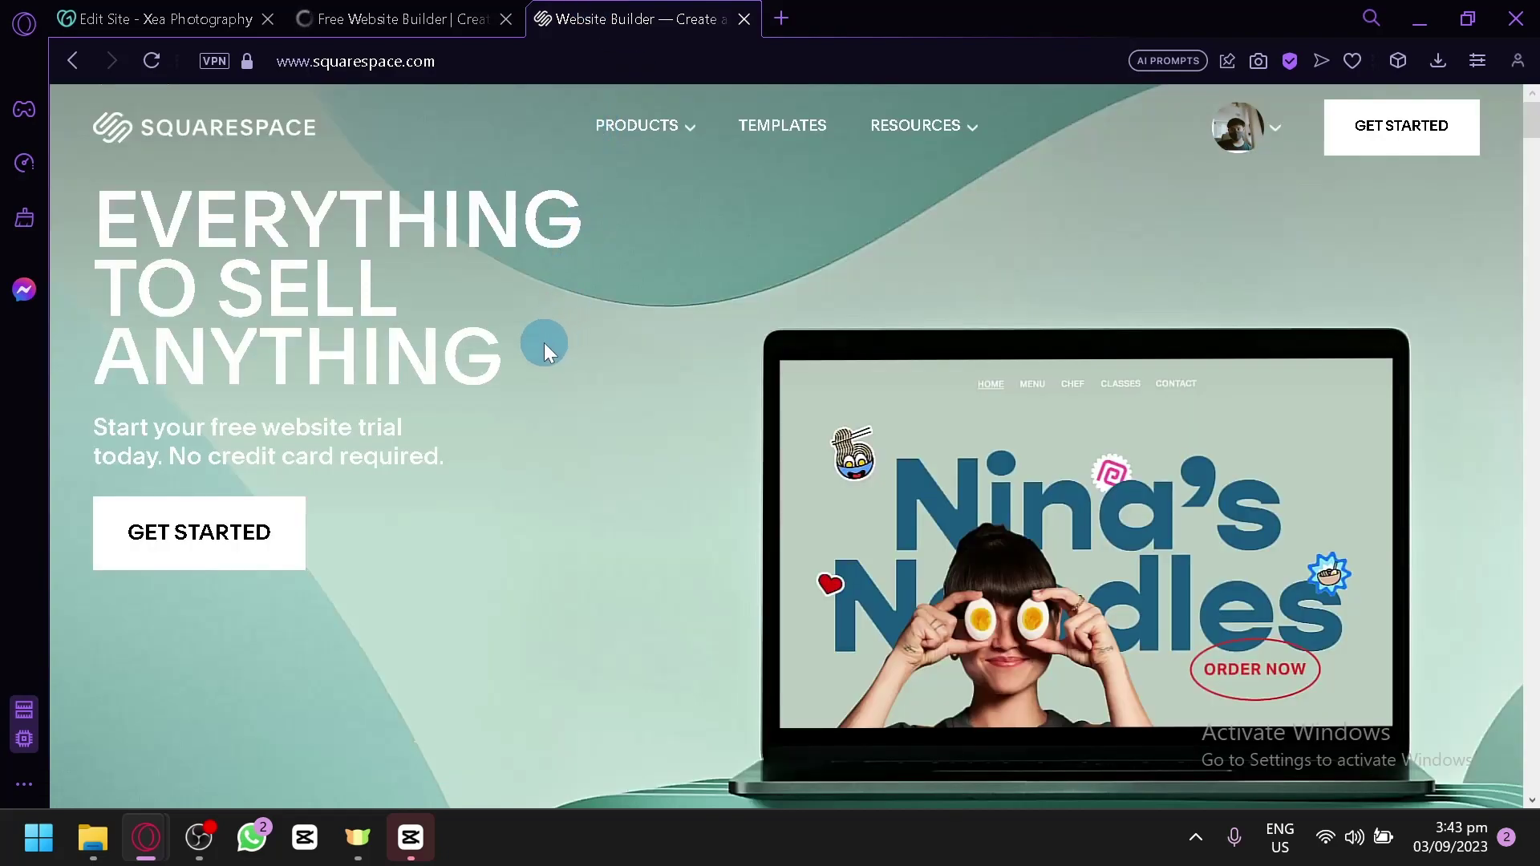
{"action": "left_click", "coordinate": [258, 568]}
{"action": "left_click", "coordinate": [386, 12]}
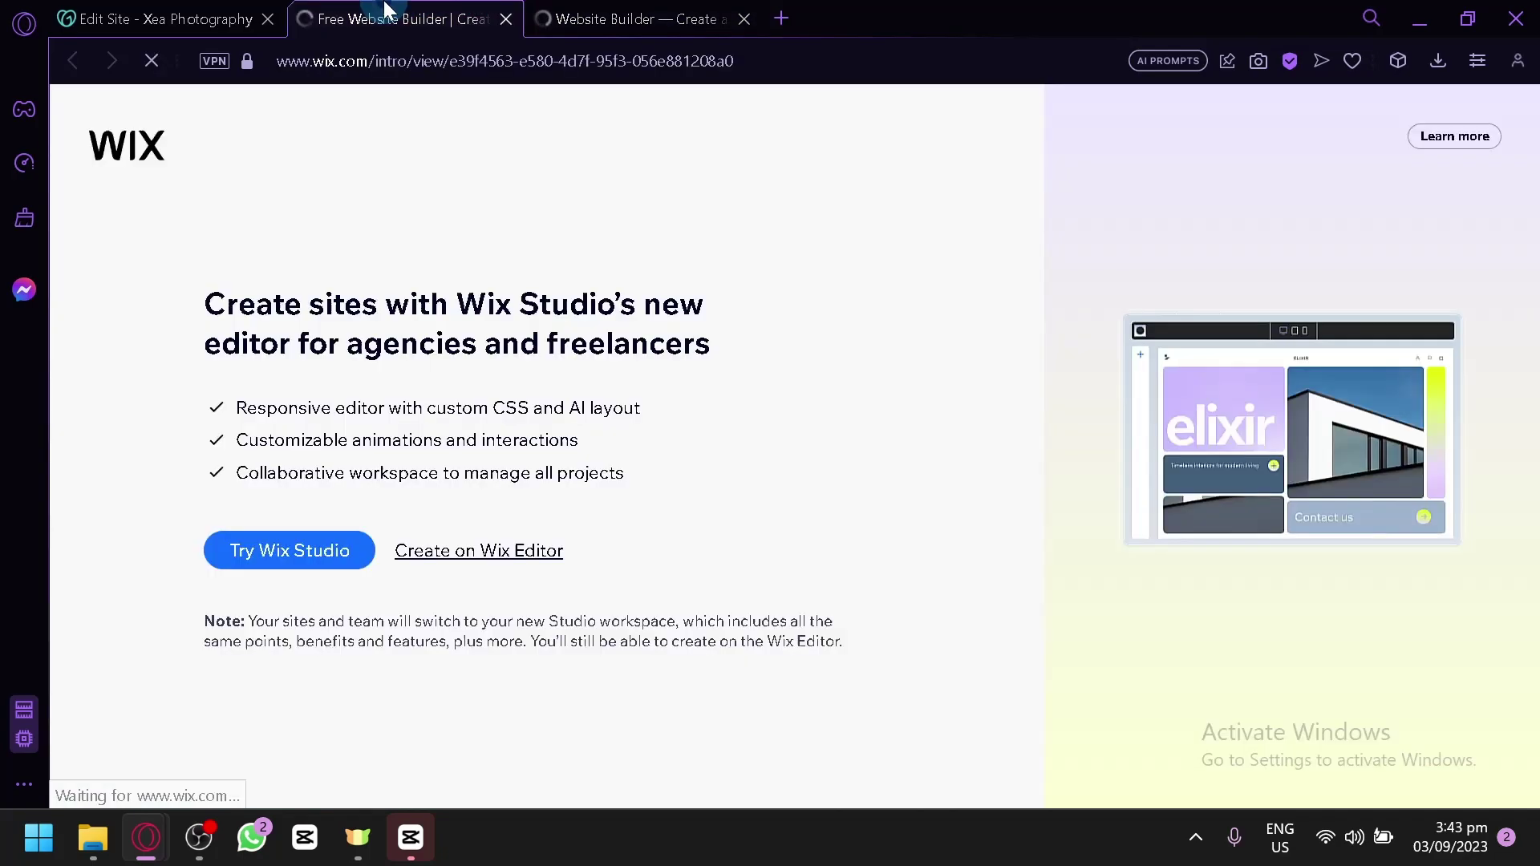
{"action": "right_click", "coordinate": [528, 562]}
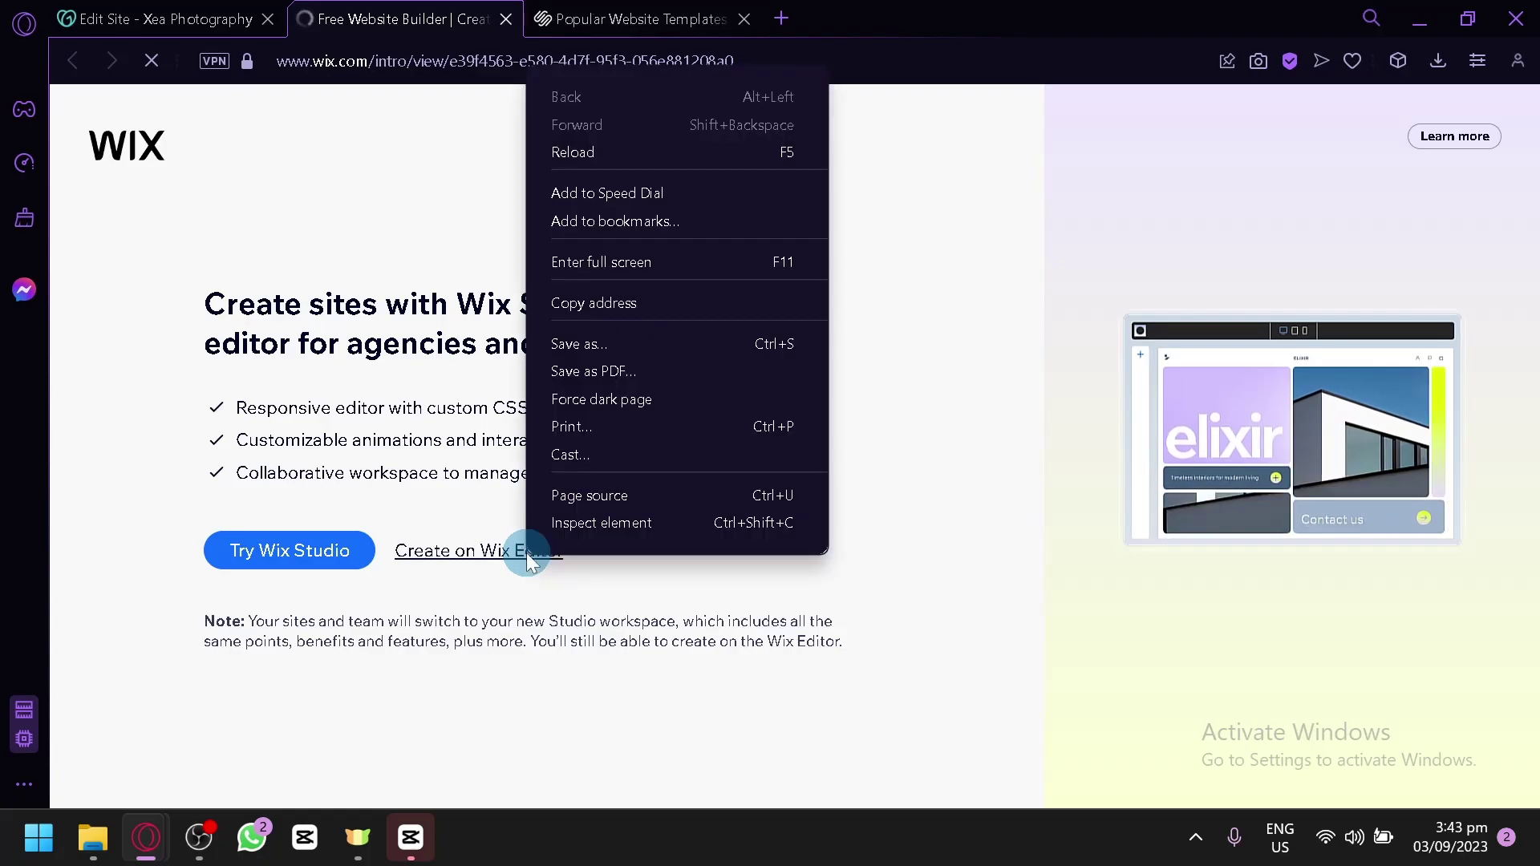
{"action": "left_click", "coordinate": [481, 498]}
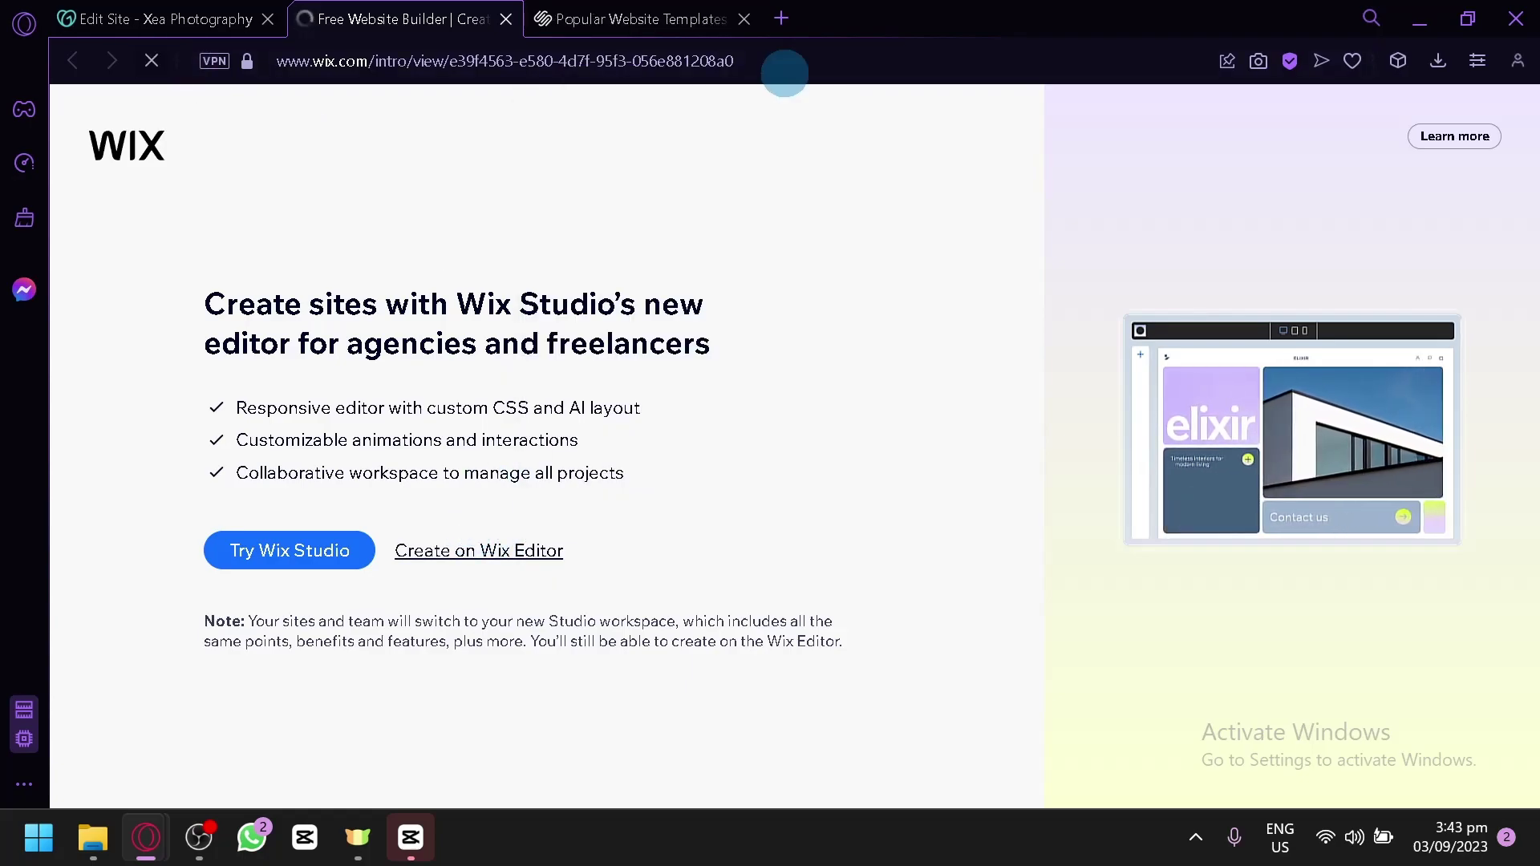
- Browse the 28 Popular Designs templates, such as Carmine, Bailard and Alameda, then return to the top
{"action": "left_click", "coordinate": [641, 18]}
{"action": "scroll", "coordinate": [618, 280], "scroll_direction": "down", "scroll_amount": 2}
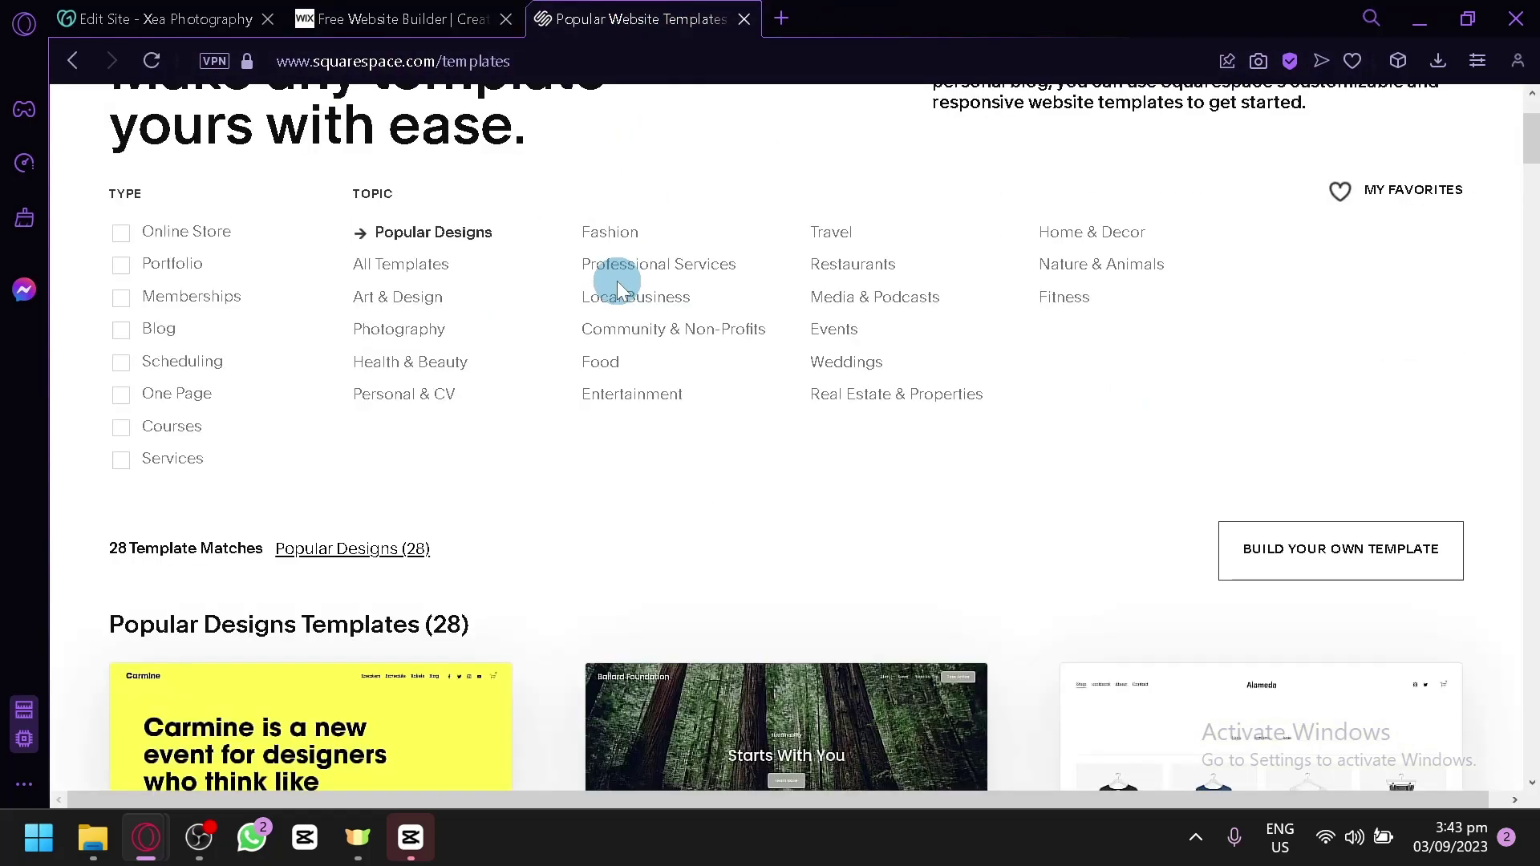
{"action": "scroll", "coordinate": [618, 281], "scroll_direction": "down", "scroll_amount": 4}
{"action": "scroll", "coordinate": [617, 280], "scroll_direction": "up", "scroll_amount": 6}
{"action": "scroll", "coordinate": [617, 281], "scroll_direction": "down", "scroll_amount": 3}
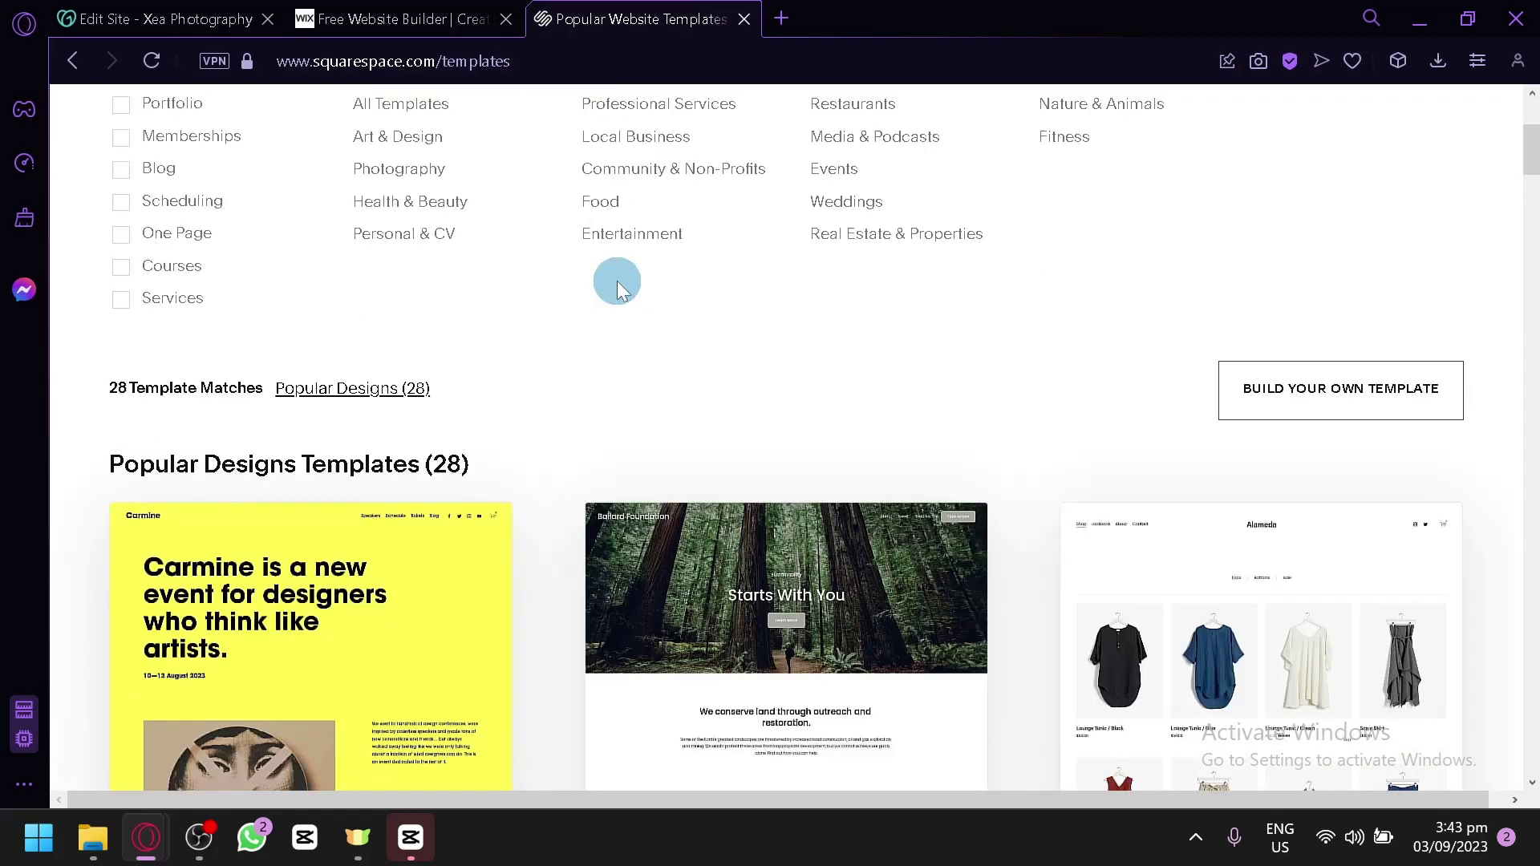
{"action": "scroll", "coordinate": [617, 281], "scroll_direction": "up", "scroll_amount": 3}
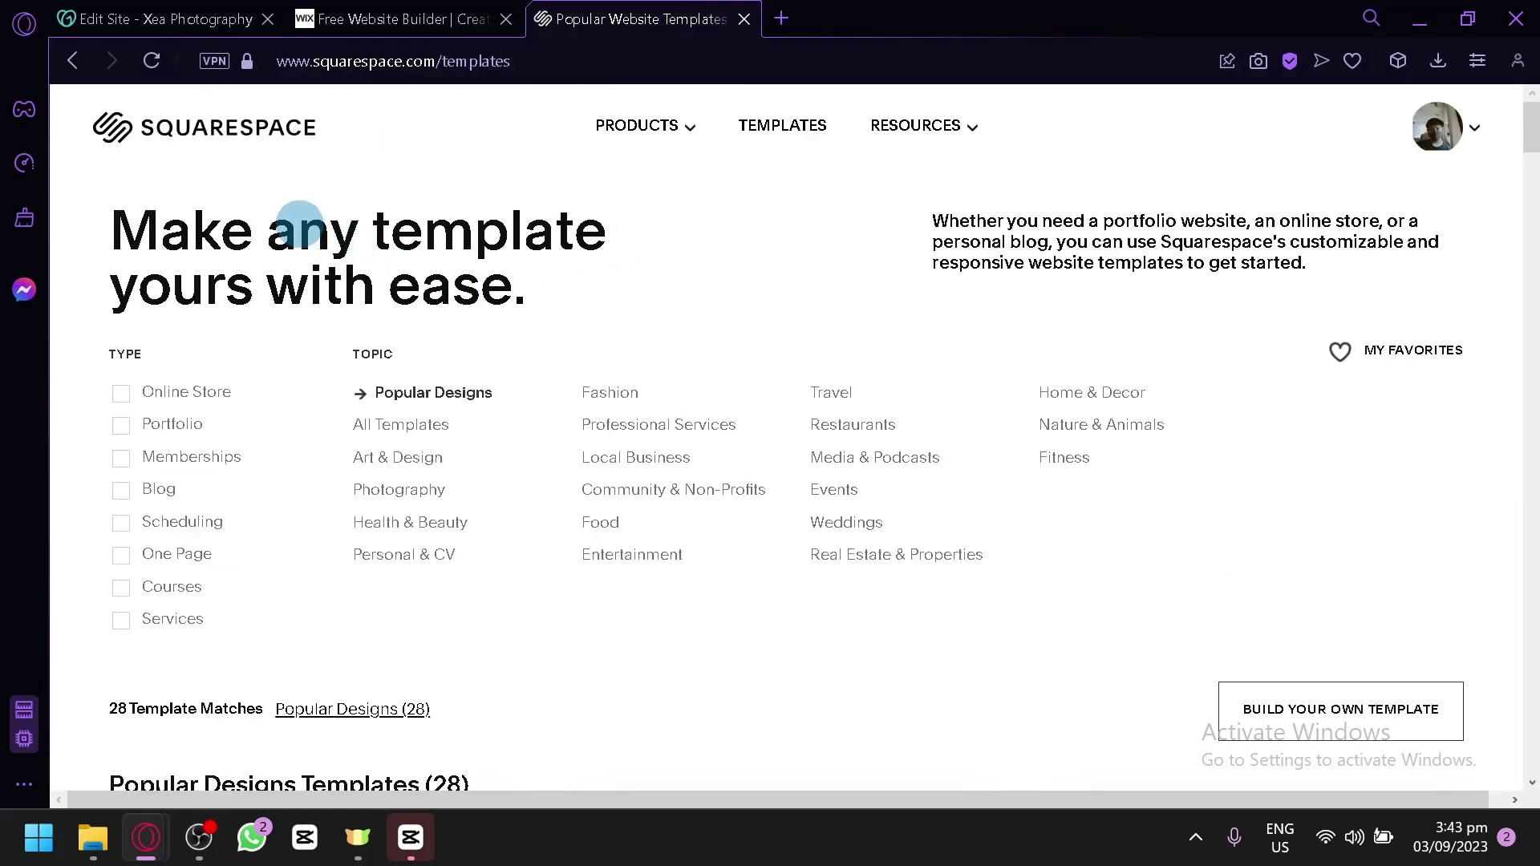
{"action": "scroll", "coordinate": [770, 261], "scroll_direction": "down", "scroll_amount": 4}
{"action": "scroll", "coordinate": [722, 280], "scroll_direction": "down", "scroll_amount": 2}
{"action": "scroll", "coordinate": [353, 185], "scroll_direction": "down", "scroll_amount": 8}
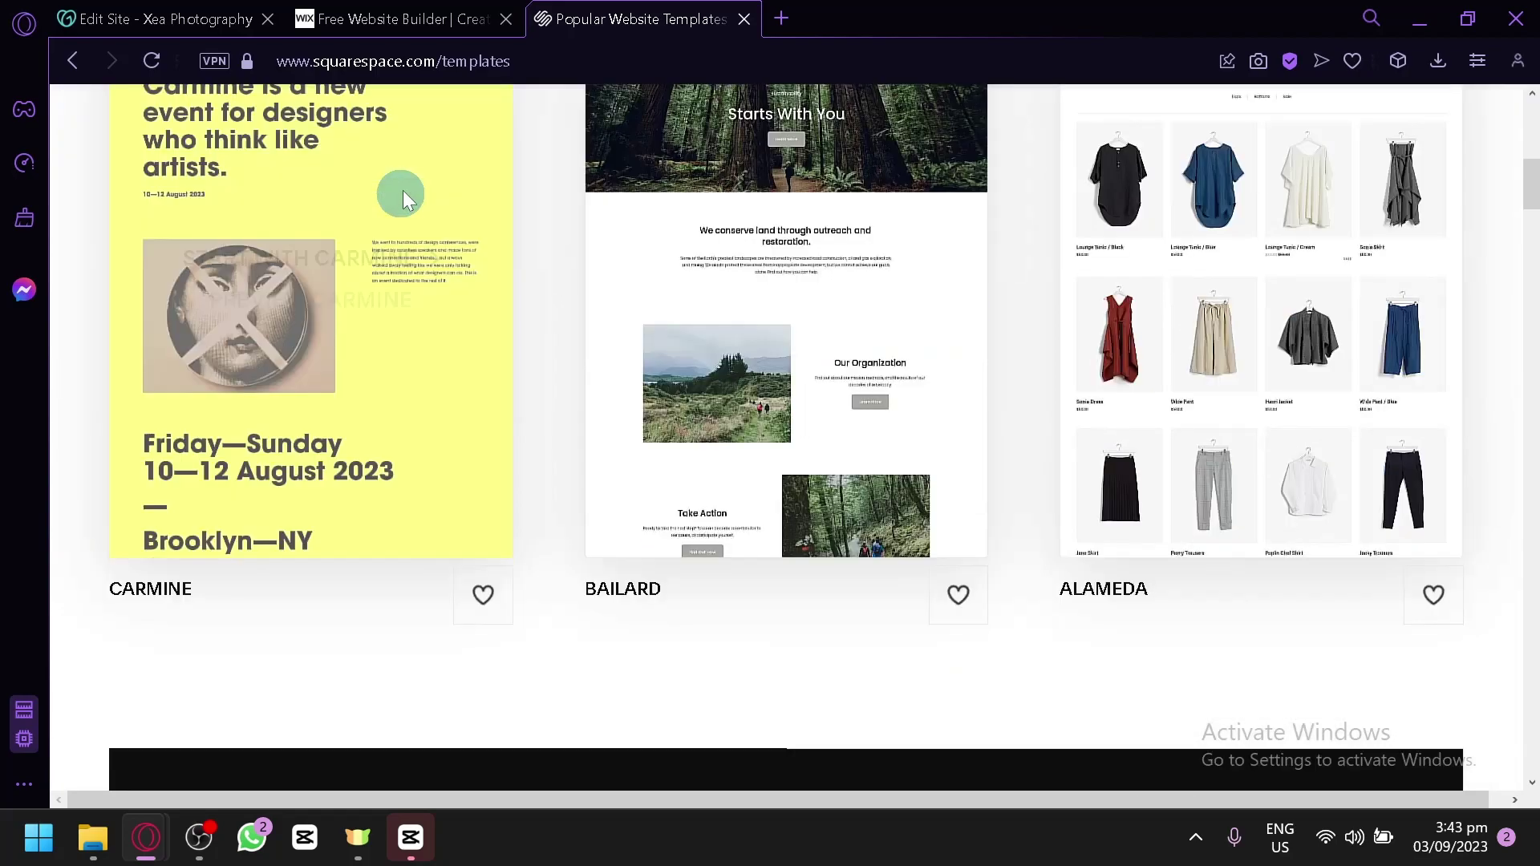
{"action": "scroll", "coordinate": [1155, 473], "scroll_direction": "up", "scroll_amount": 12}
{"action": "scroll", "coordinate": [1136, 464], "scroll_direction": "up", "scroll_amount": 2}
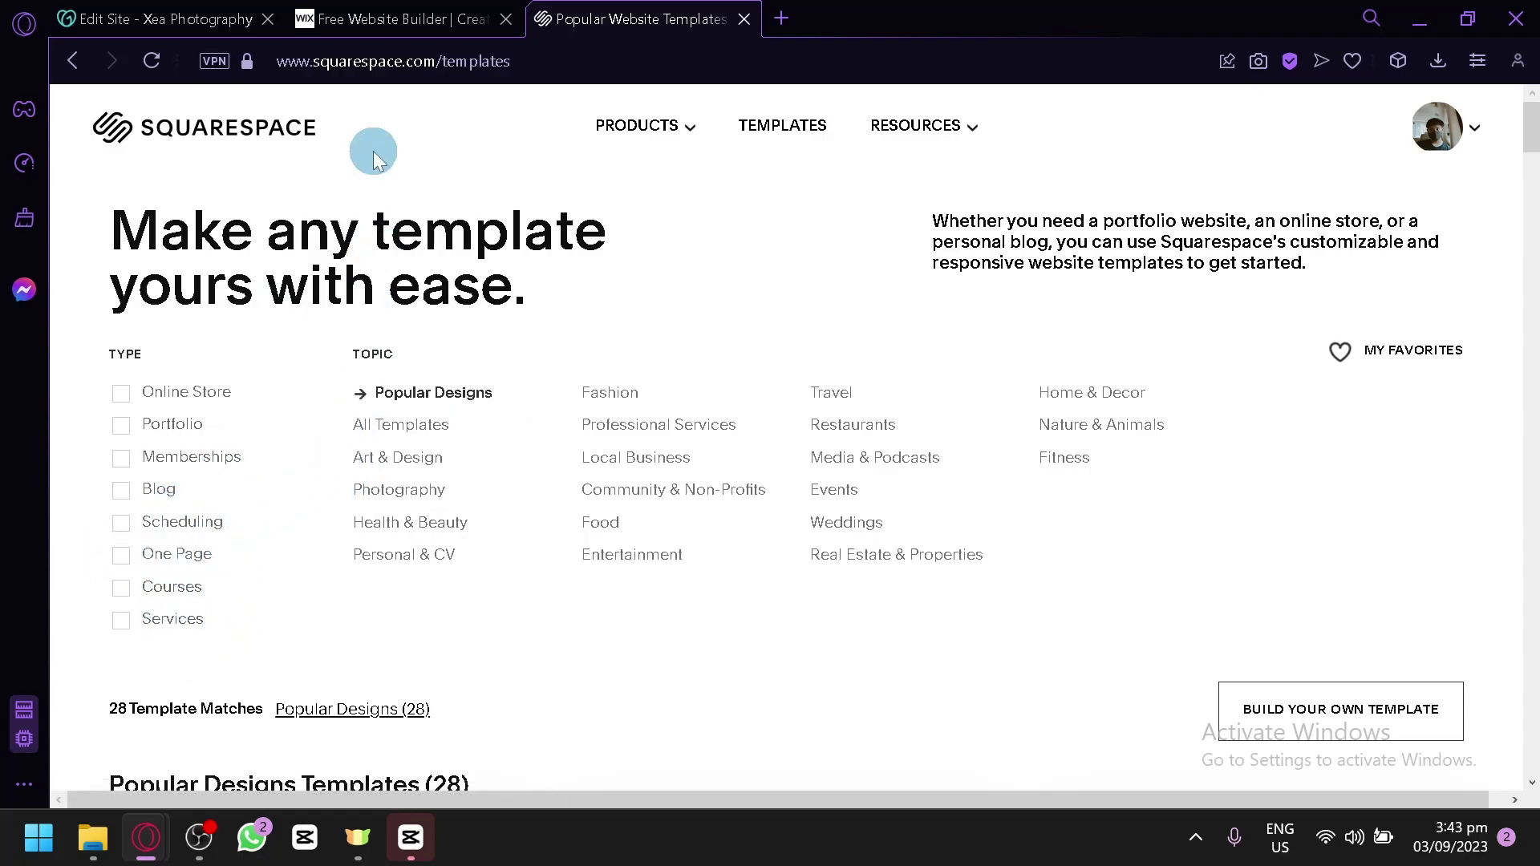
- Choose 'Create on Wix Editor' on the Wix intro page and let the setup page load
{"action": "left_click", "coordinate": [385, 19]}
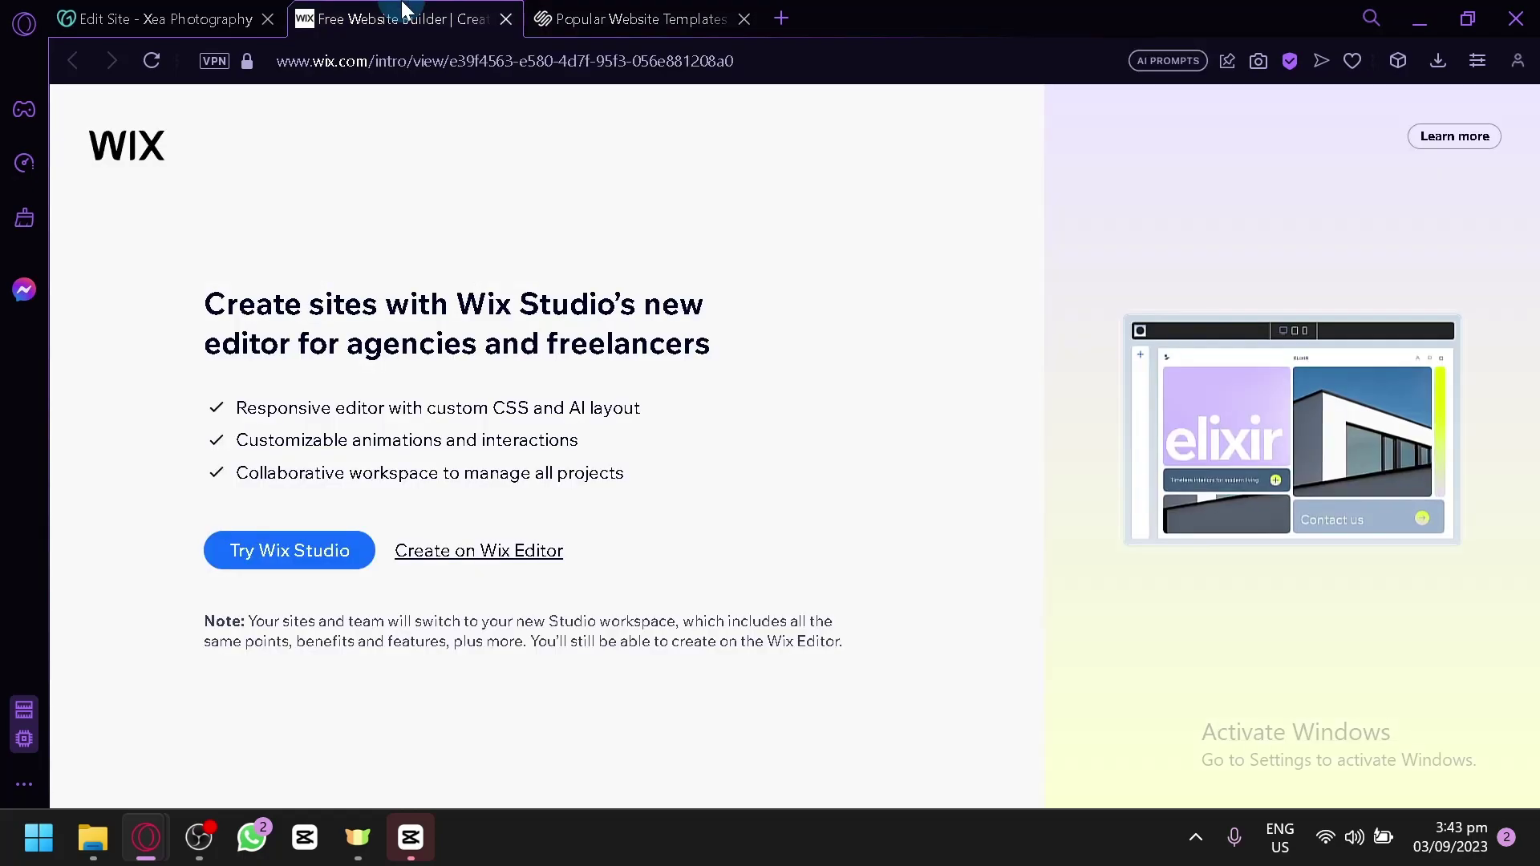
{"action": "left_click", "coordinate": [553, 554]}
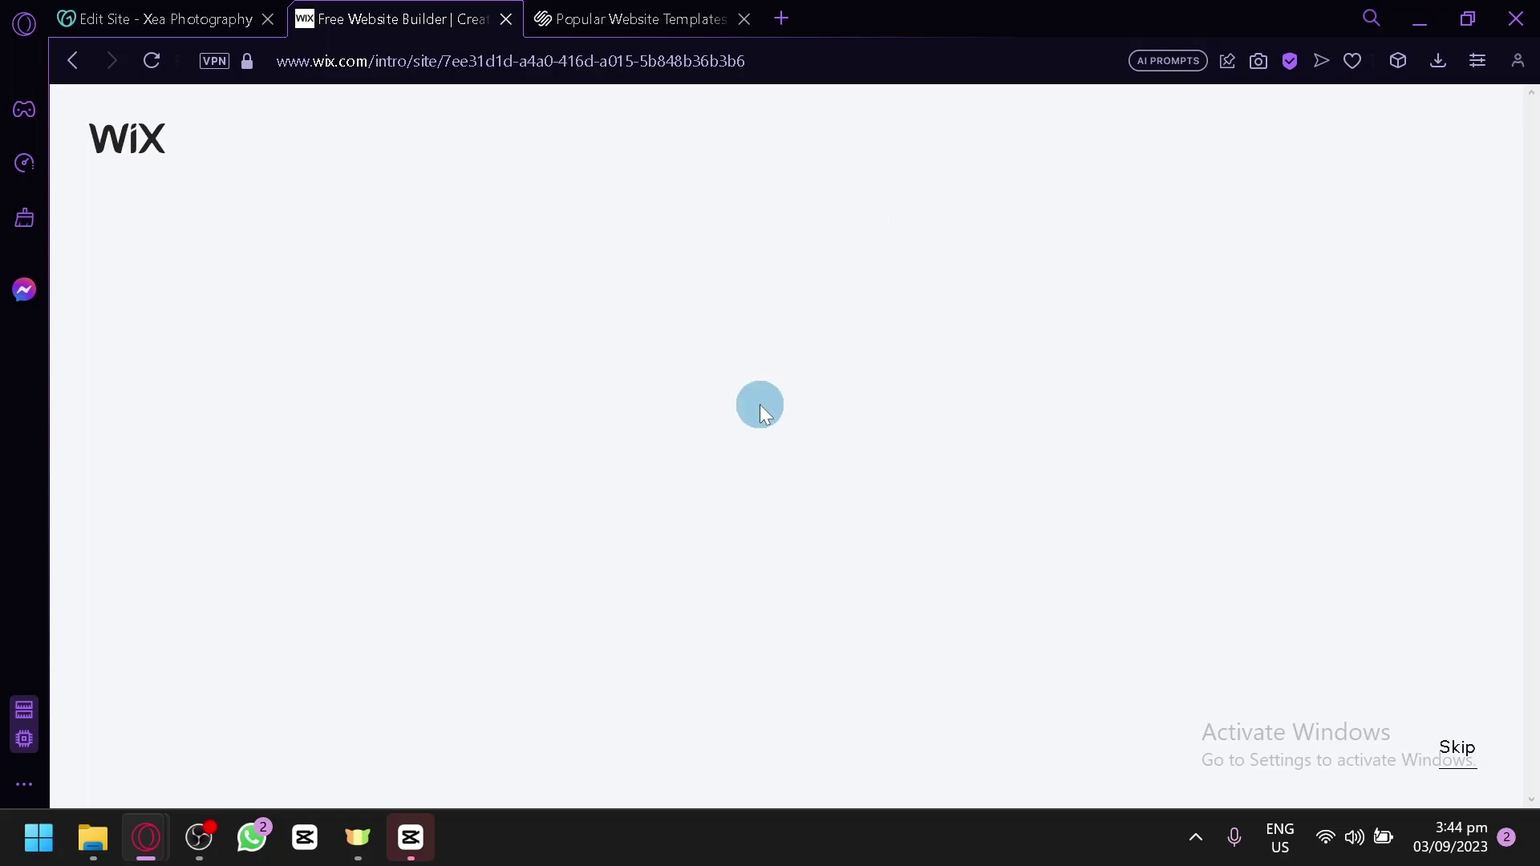
{"action": "left_click", "coordinate": [653, 15]}
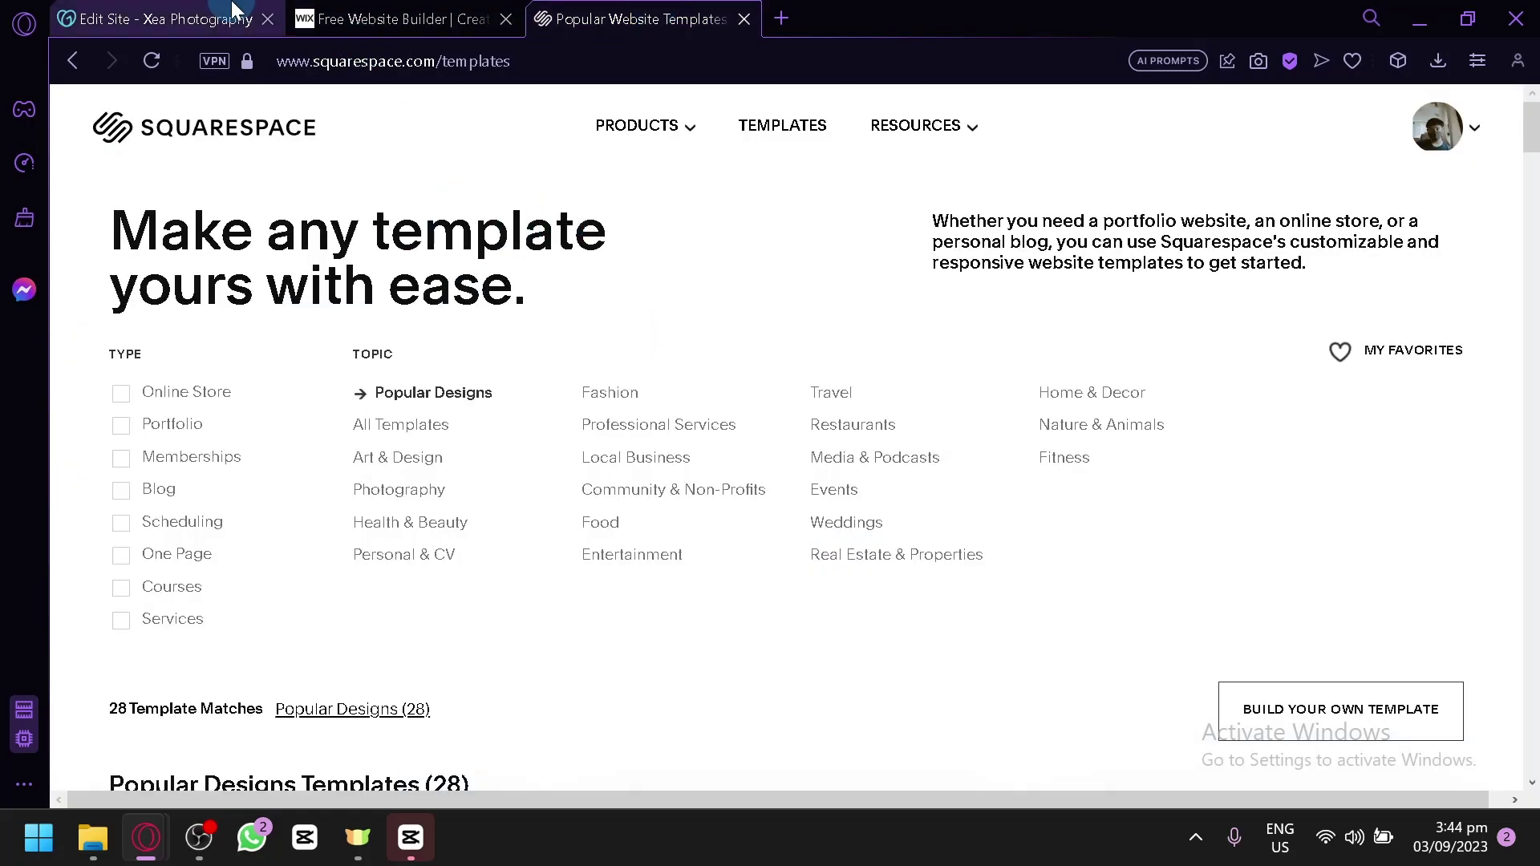
{"action": "left_click", "coordinate": [161, 18]}
{"action": "left_click", "coordinate": [397, 9]}
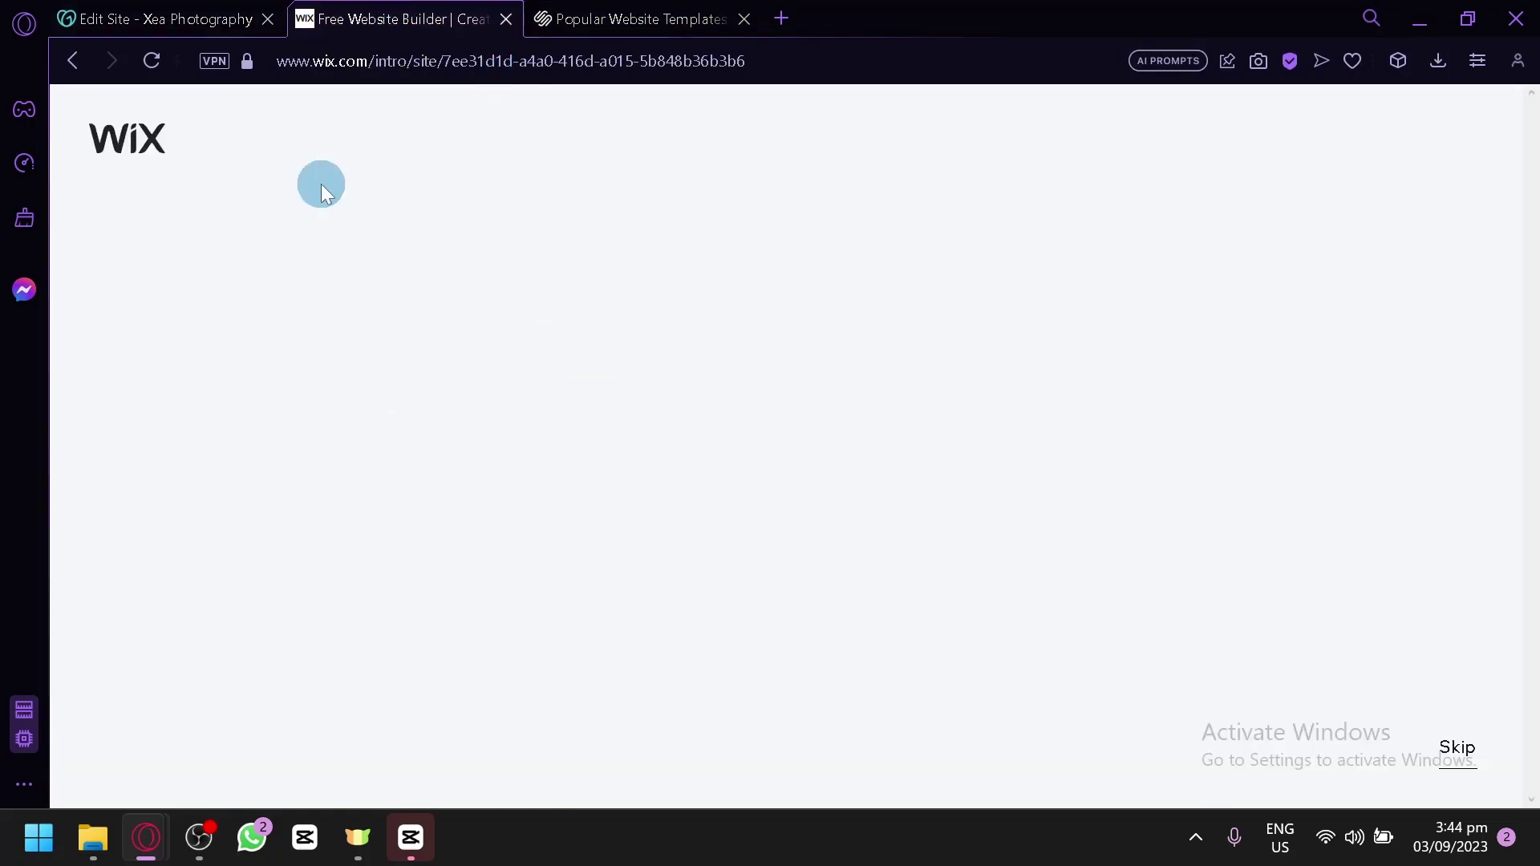
{"action": "left_click", "coordinate": [893, 348]}
- Dismiss the GoDaddy welcome tour offer and the Next Steps tip
{"action": "left_click", "coordinate": [130, 11]}
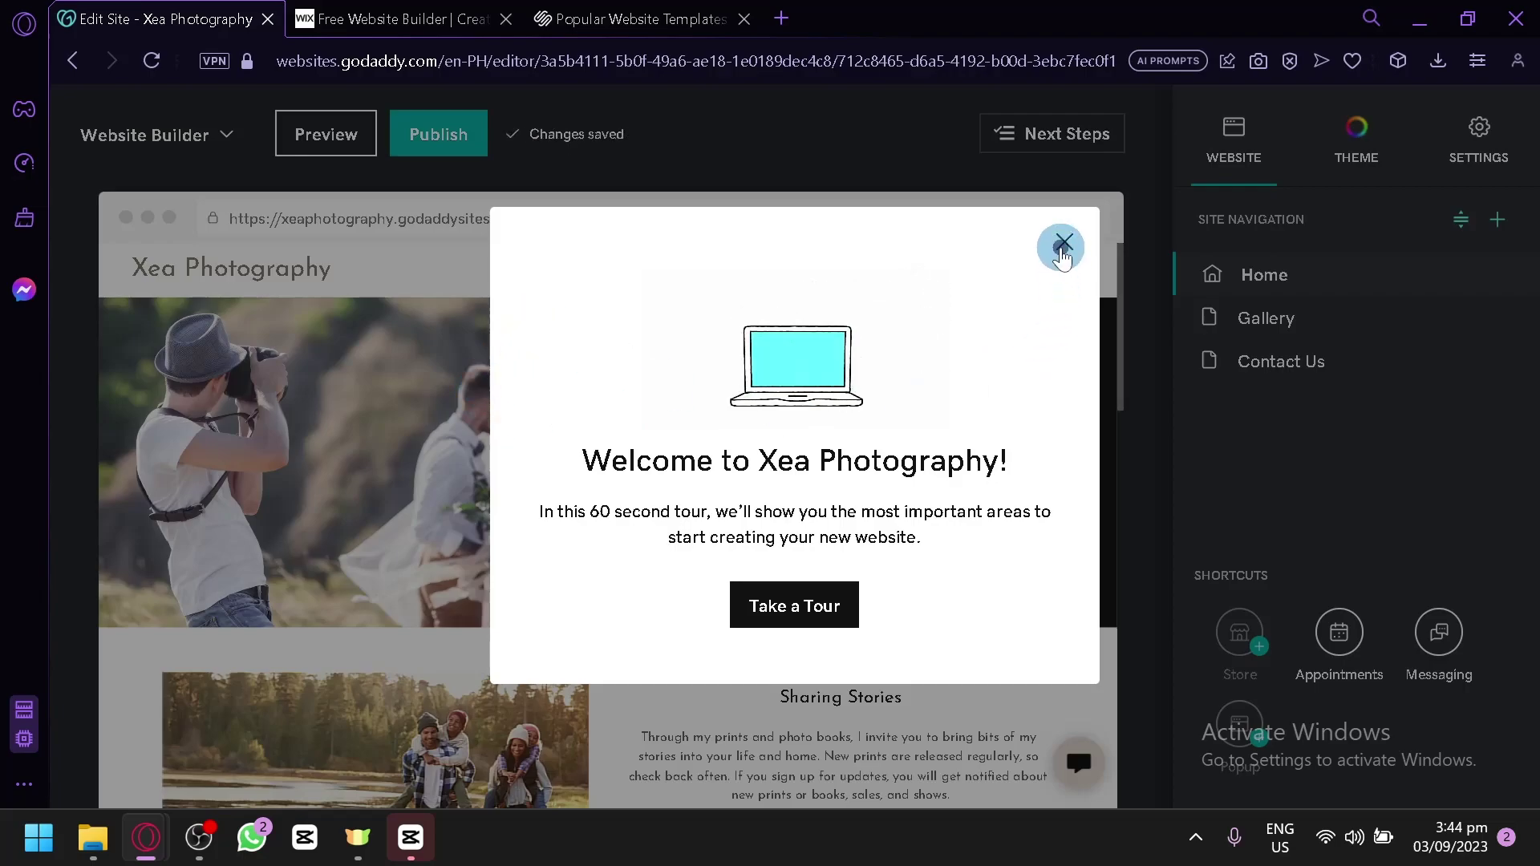
{"action": "left_click", "coordinate": [1062, 249]}
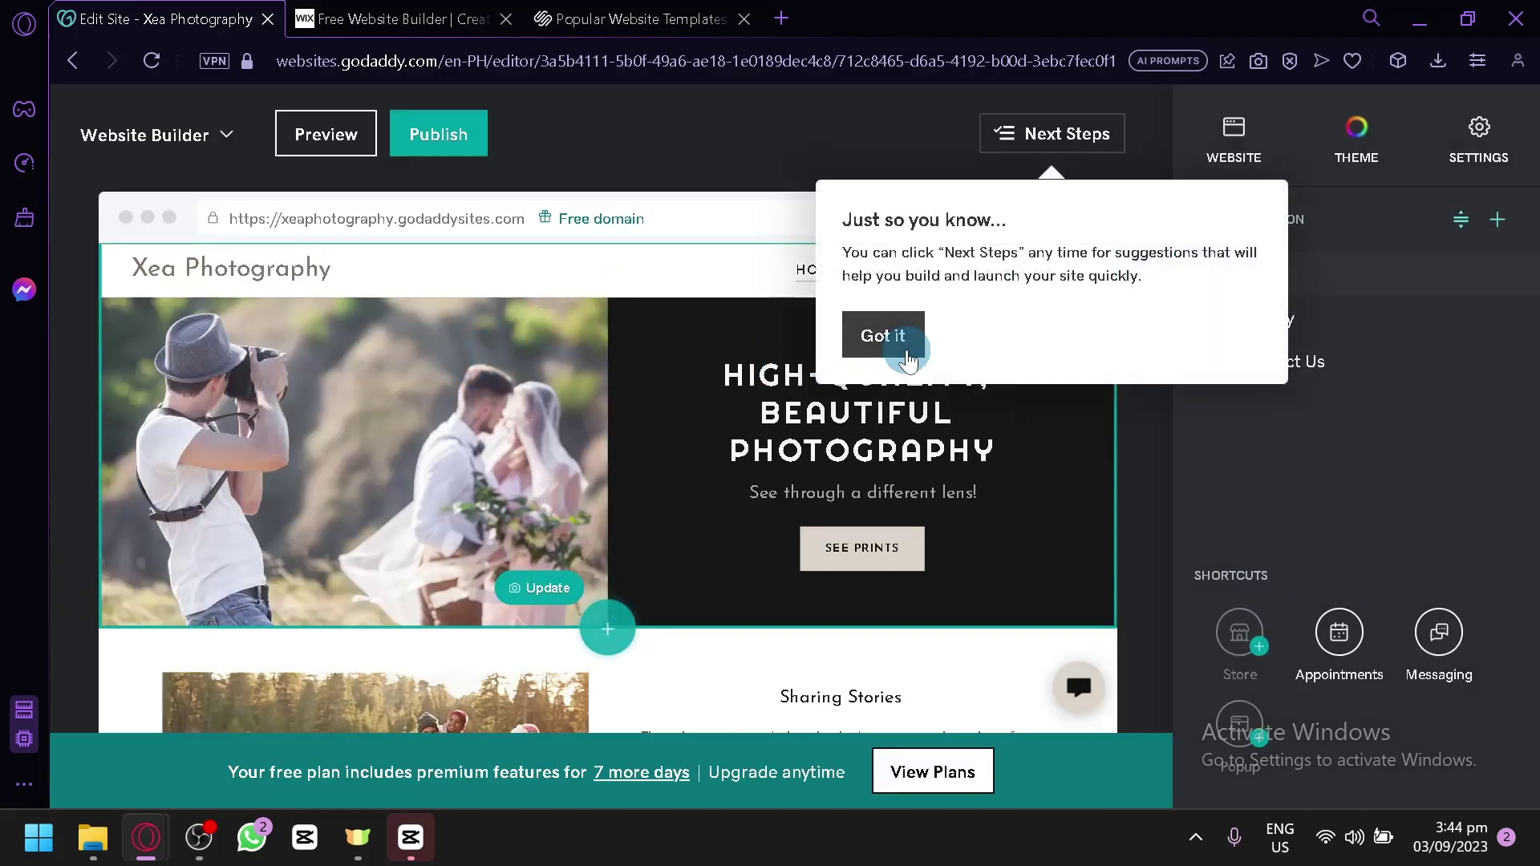
{"action": "left_click", "coordinate": [897, 338]}
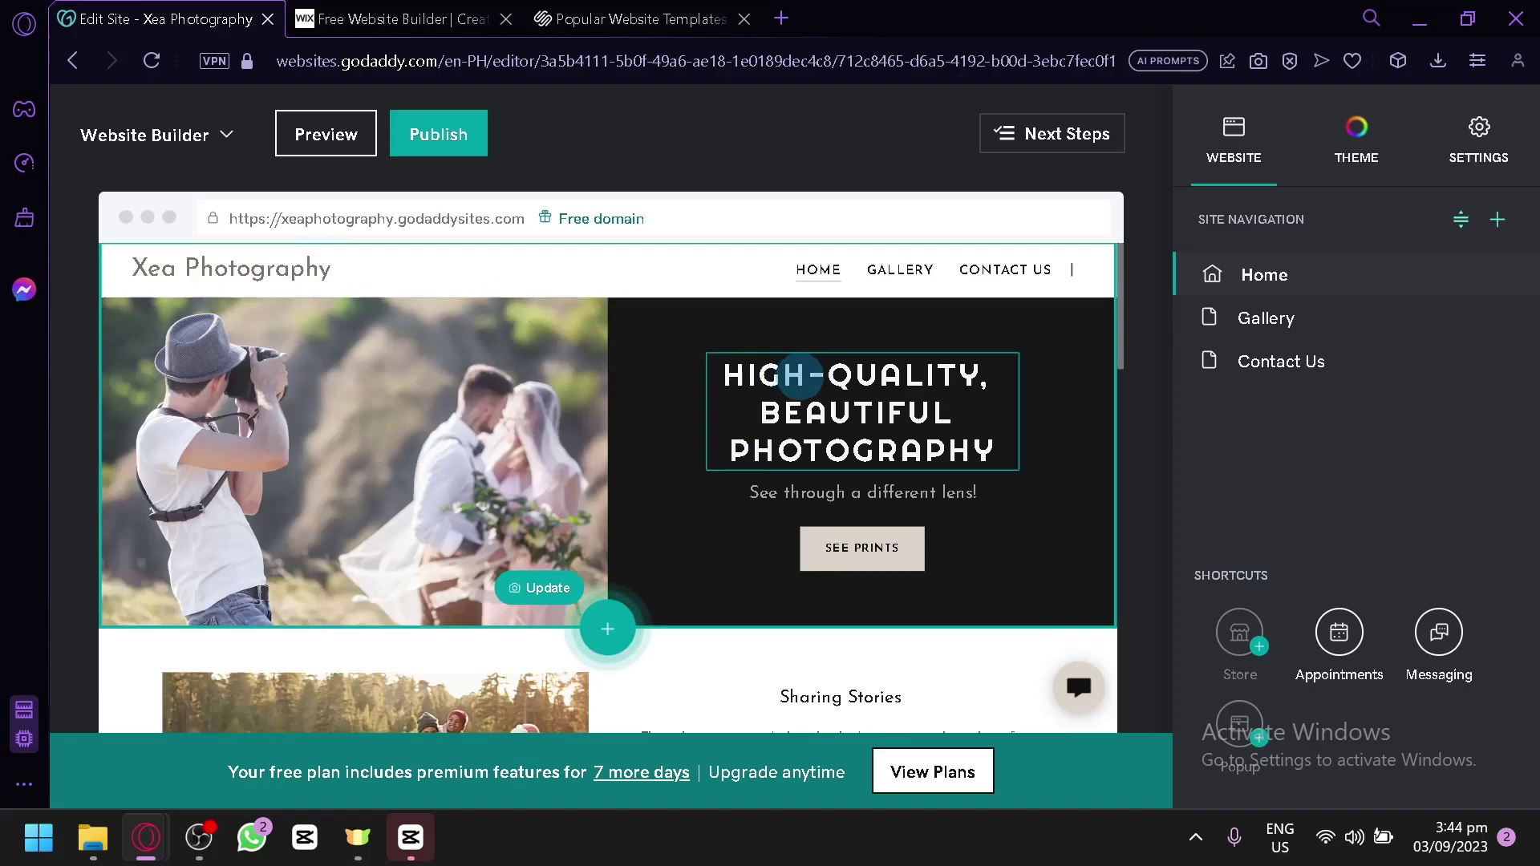
{"action": "scroll", "coordinate": [798, 373], "scroll_direction": "down", "scroll_amount": 7}
{"action": "scroll", "coordinate": [798, 373], "scroll_direction": "up", "scroll_amount": 7}
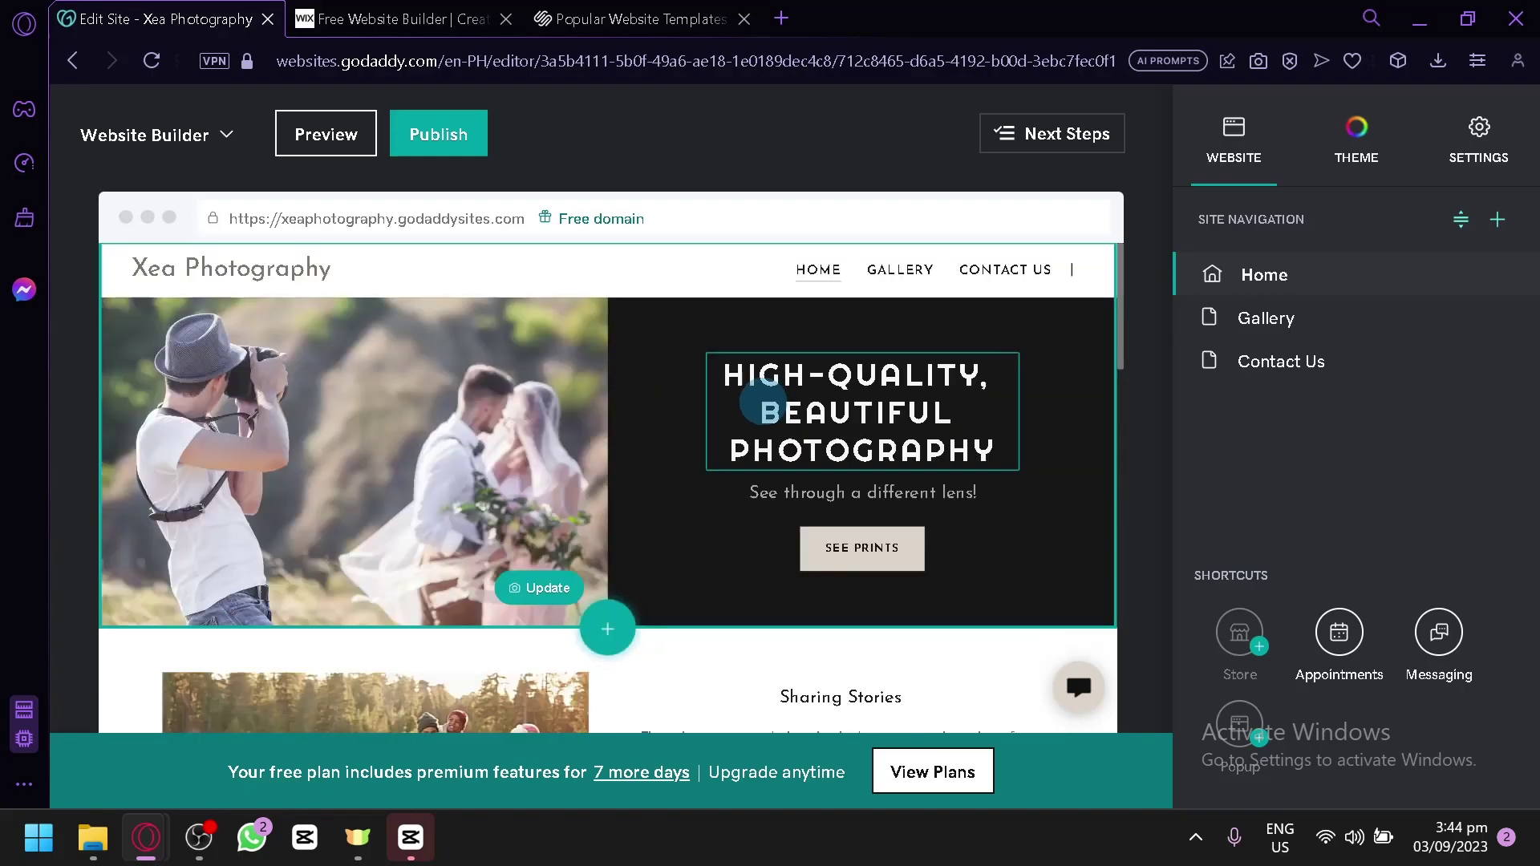
- Select the 'High-Quality, Beautiful Photography' headline to bring up the header settings, then exit inline editing
{"action": "left_click", "coordinate": [802, 378]}
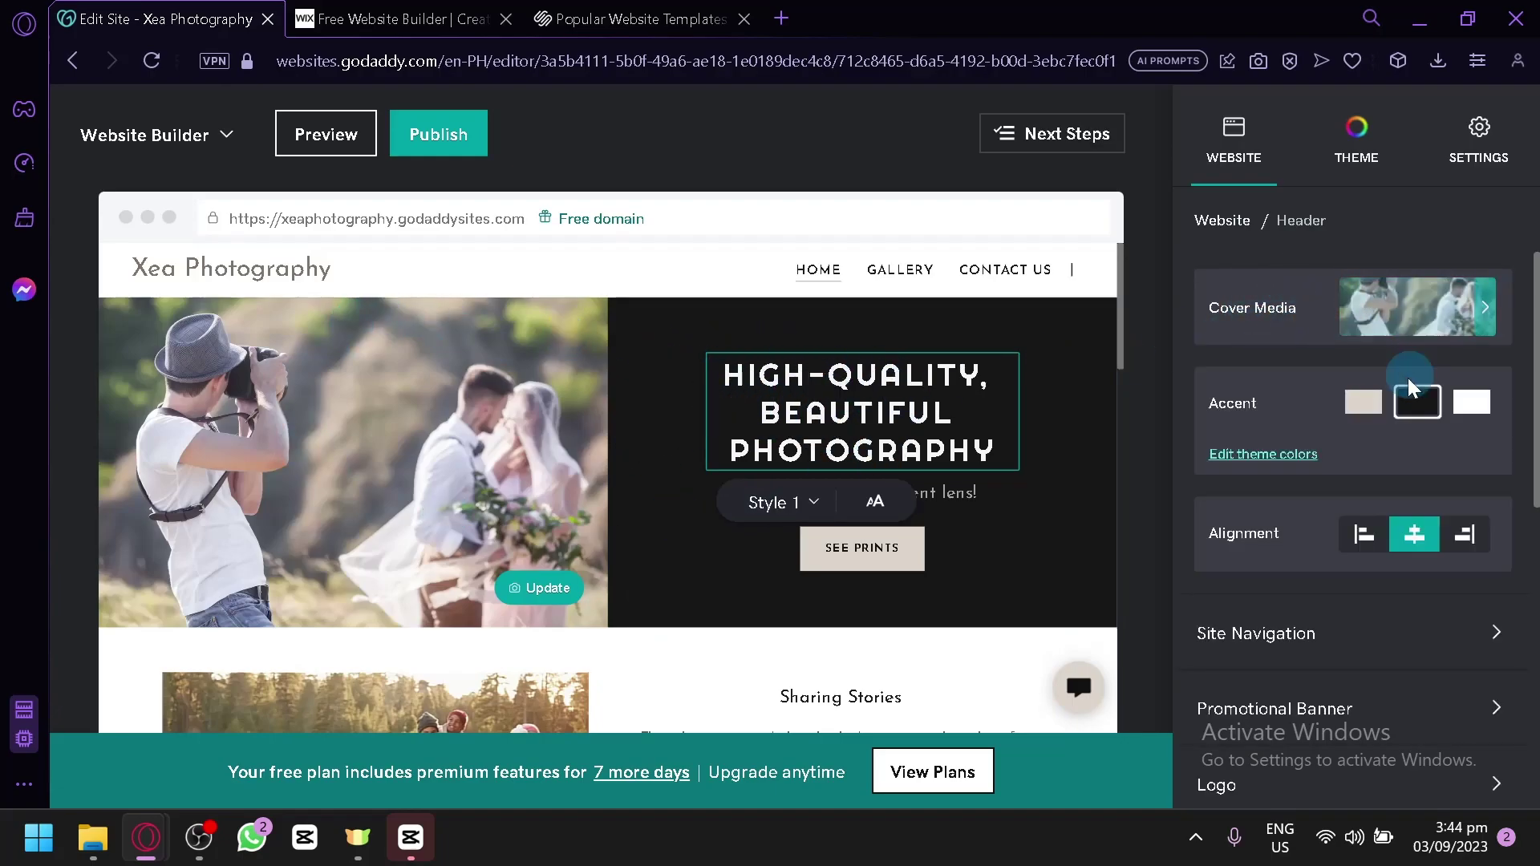
{"action": "scroll", "coordinate": [1335, 421], "scroll_direction": "down", "scroll_amount": 4}
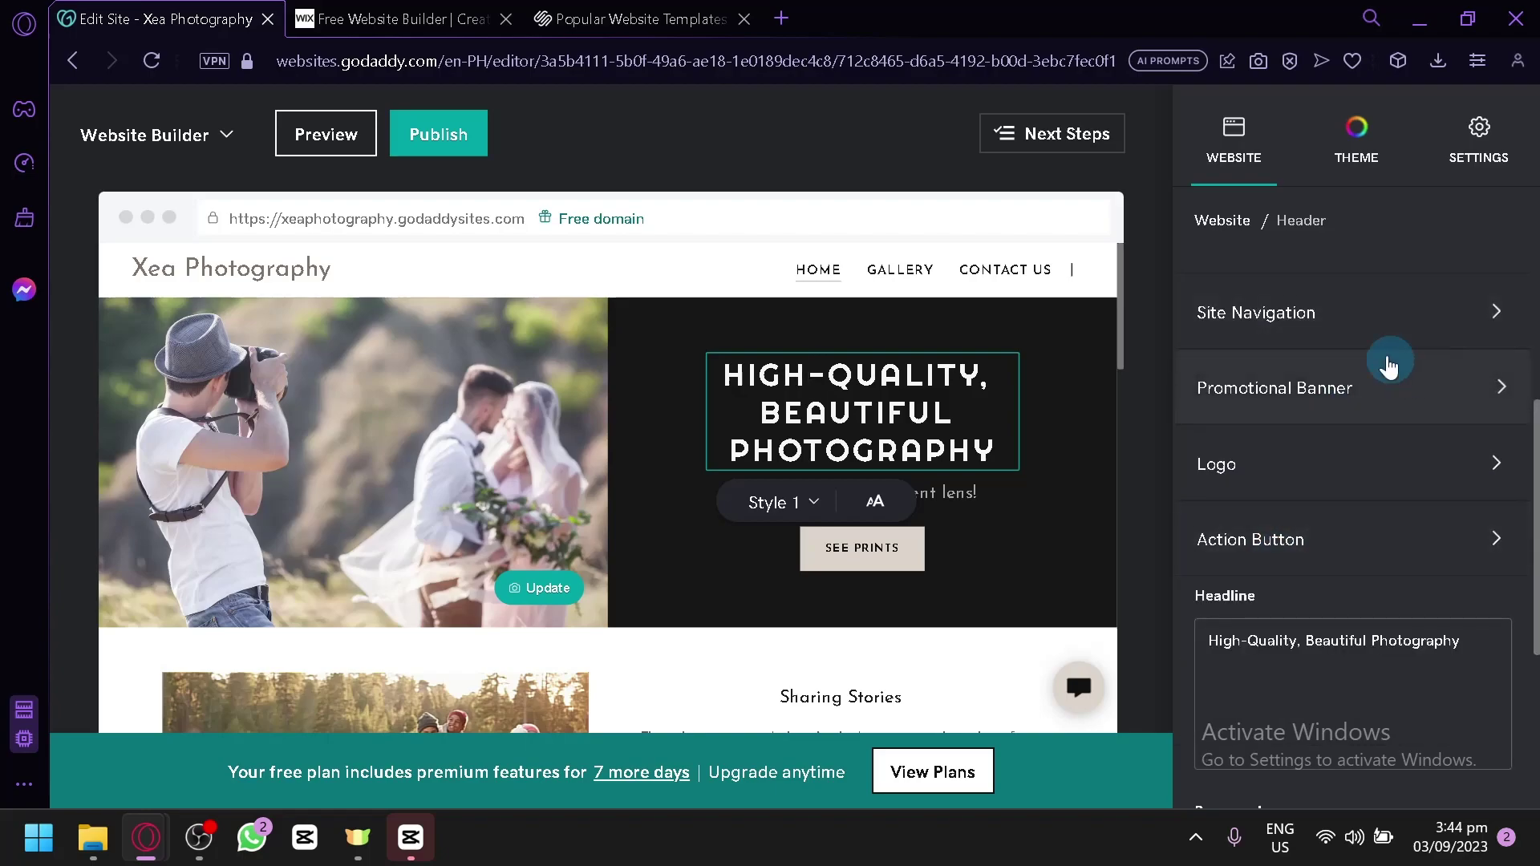
{"action": "scroll", "coordinate": [1386, 361], "scroll_direction": "up", "scroll_amount": 2}
{"action": "scroll", "coordinate": [1385, 437], "scroll_direction": "down", "scroll_amount": 2}
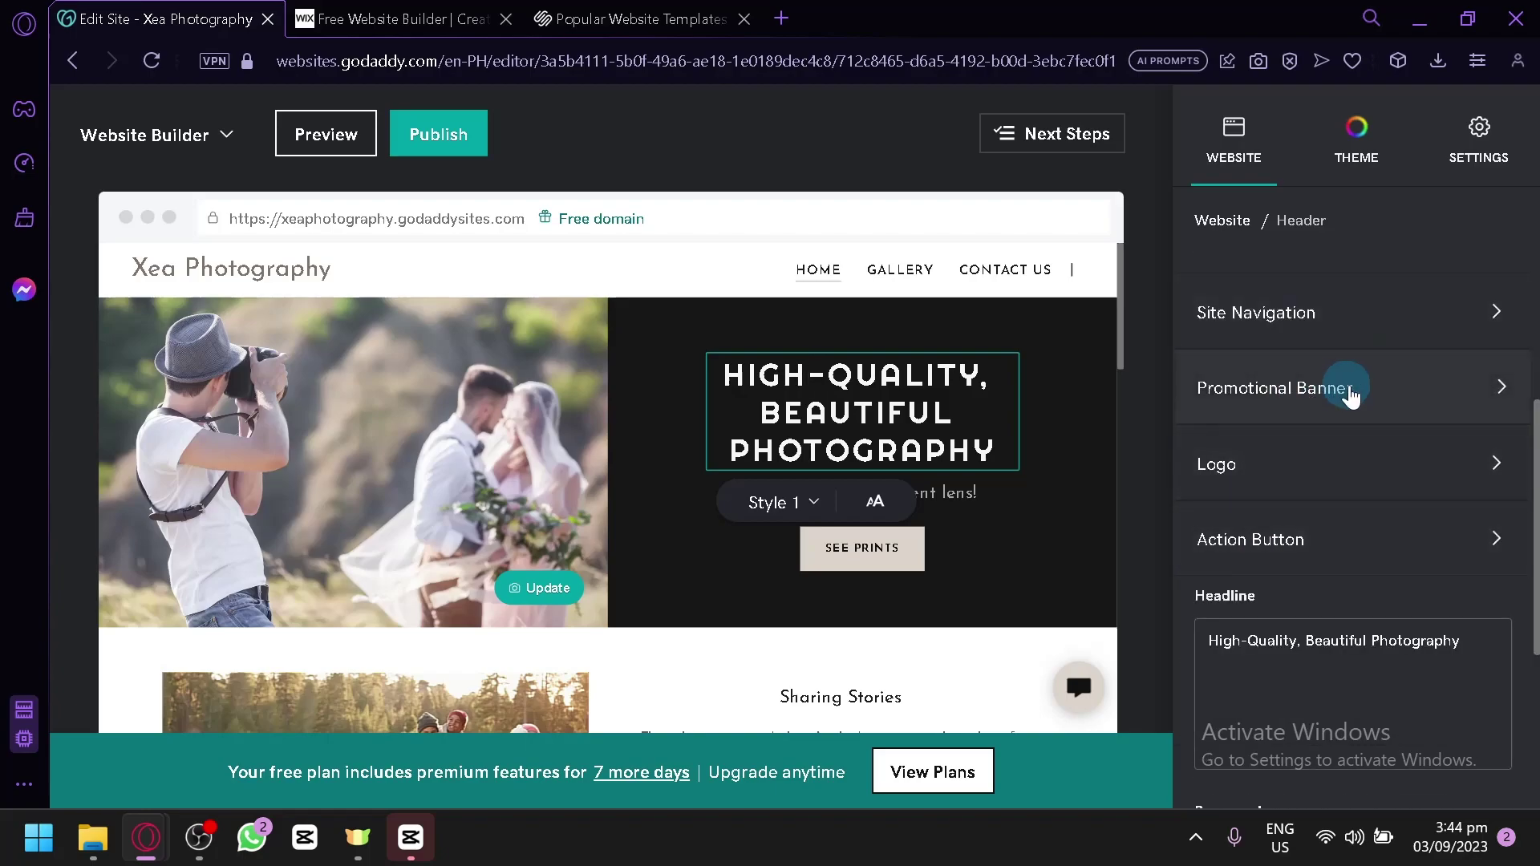
{"action": "scroll", "coordinate": [1315, 493], "scroll_direction": "down", "scroll_amount": 2}
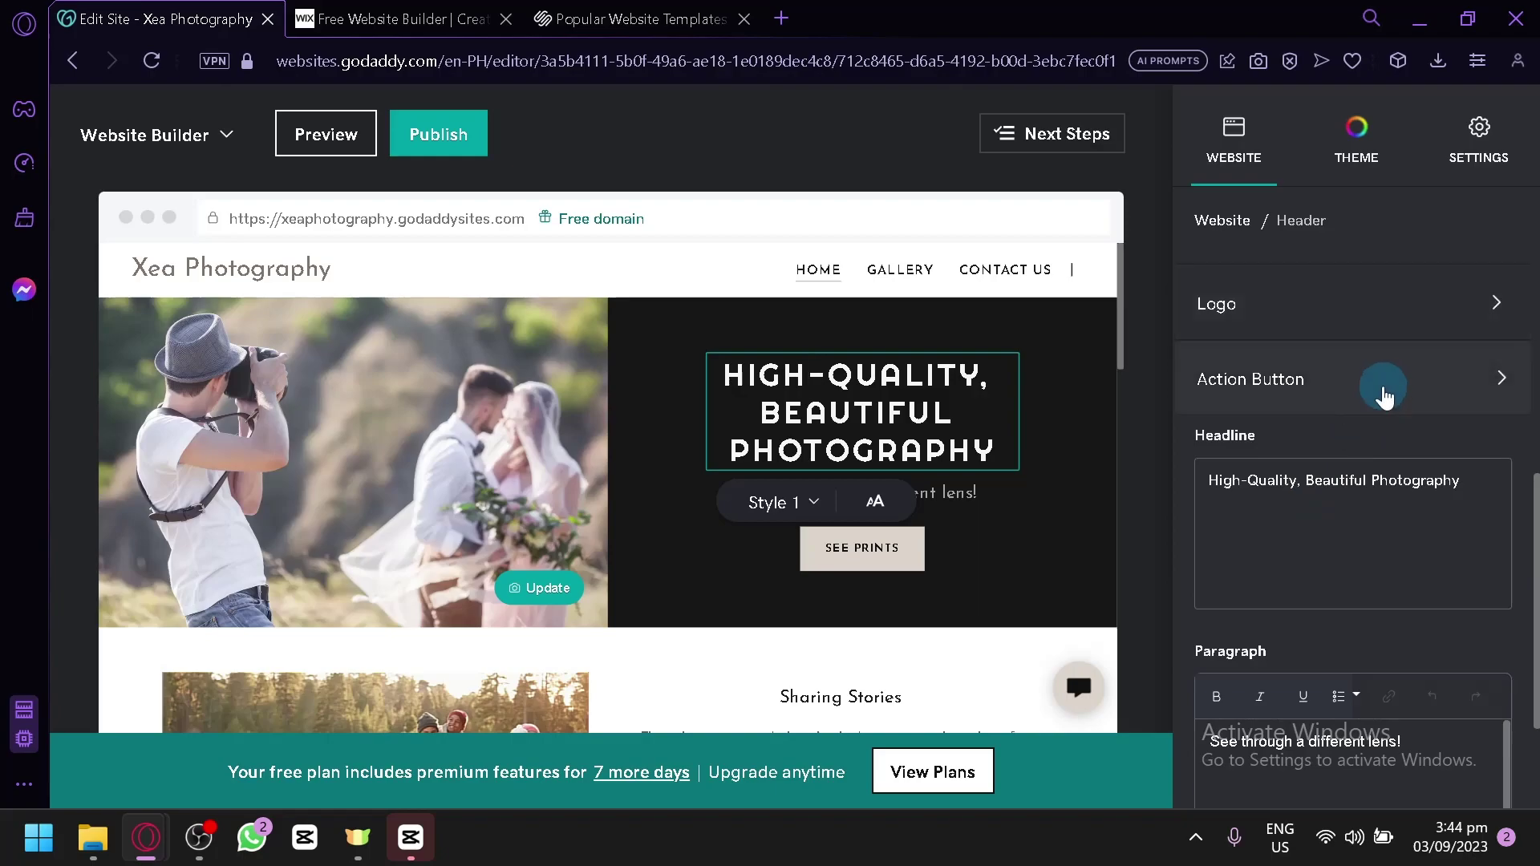
{"action": "scroll", "coordinate": [1324, 498], "scroll_direction": "down", "scroll_amount": 2}
{"action": "scroll", "coordinate": [762, 539], "scroll_direction": "down", "scroll_amount": 2}
{"action": "scroll", "coordinate": [762, 539], "scroll_direction": "down", "scroll_amount": 5}
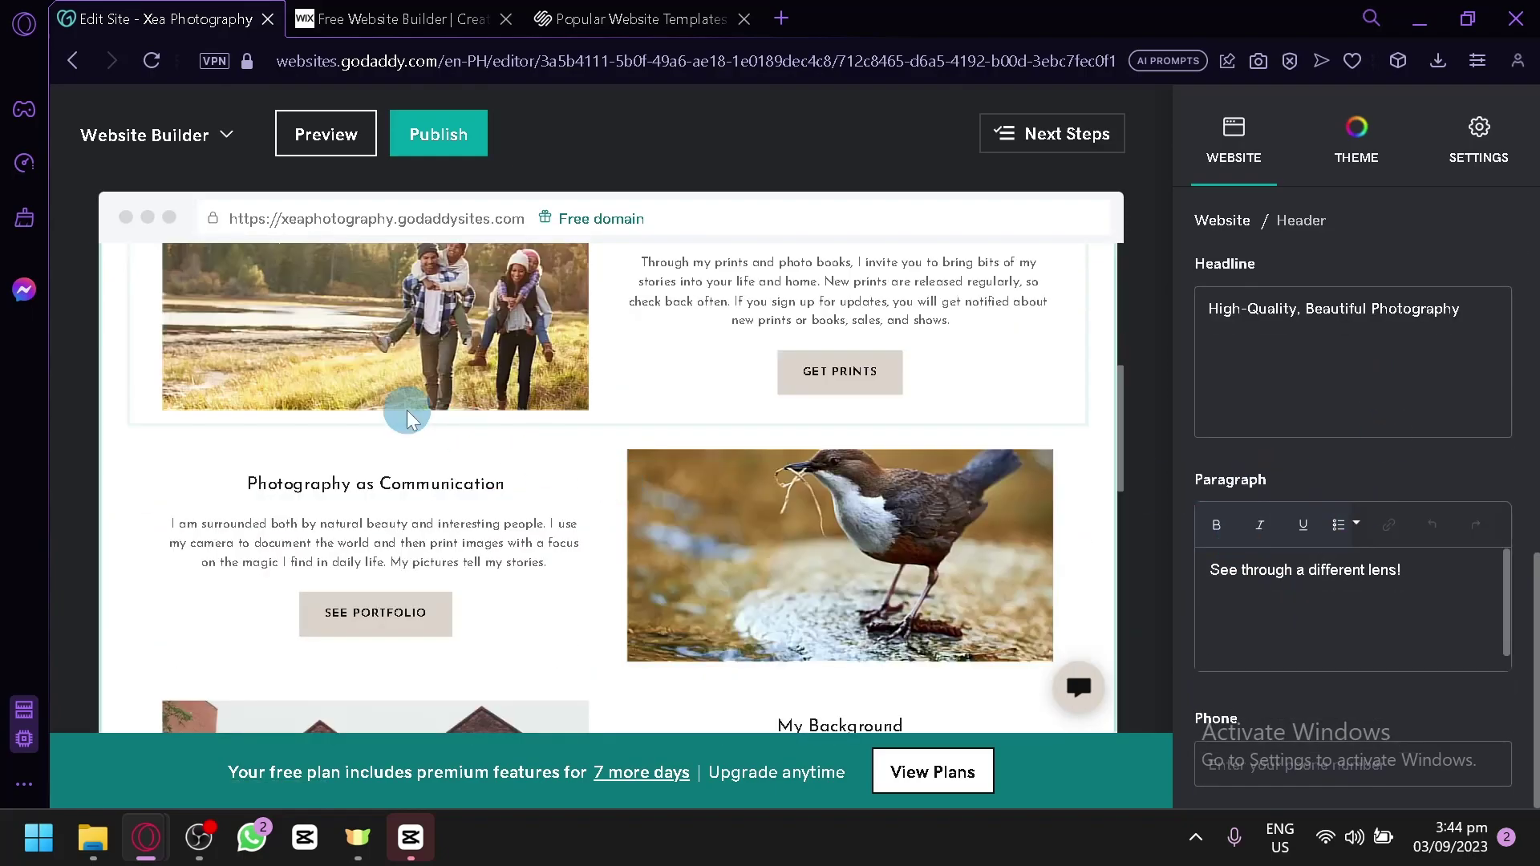
{"action": "scroll", "coordinate": [405, 425], "scroll_direction": "down", "scroll_amount": 10}
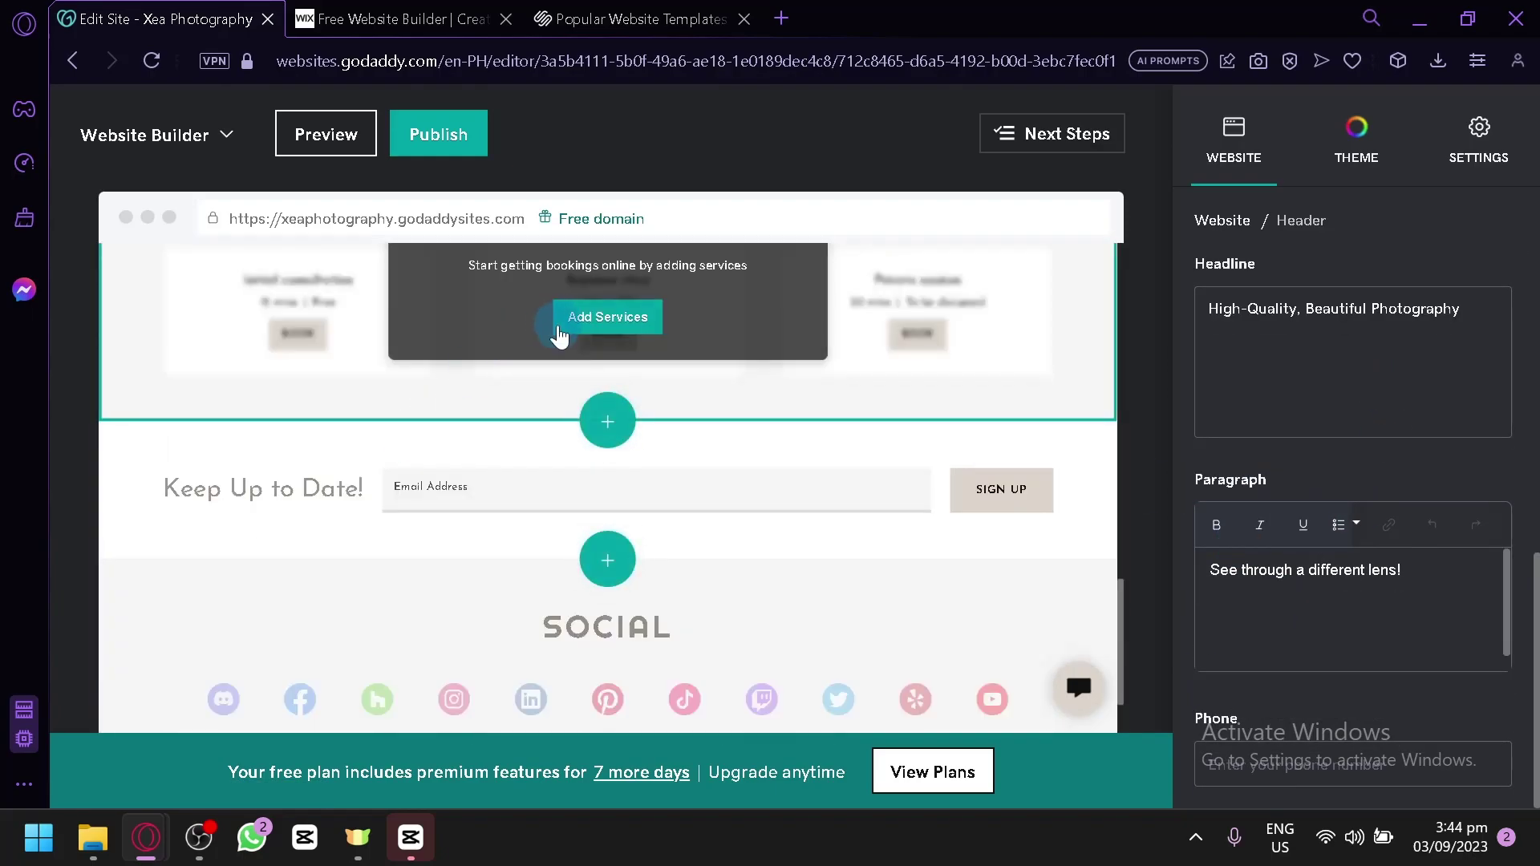
{"action": "scroll", "coordinate": [882, 453], "scroll_direction": "up", "scroll_amount": 8}
{"action": "scroll", "coordinate": [863, 425], "scroll_direction": "up", "scroll_amount": 10}
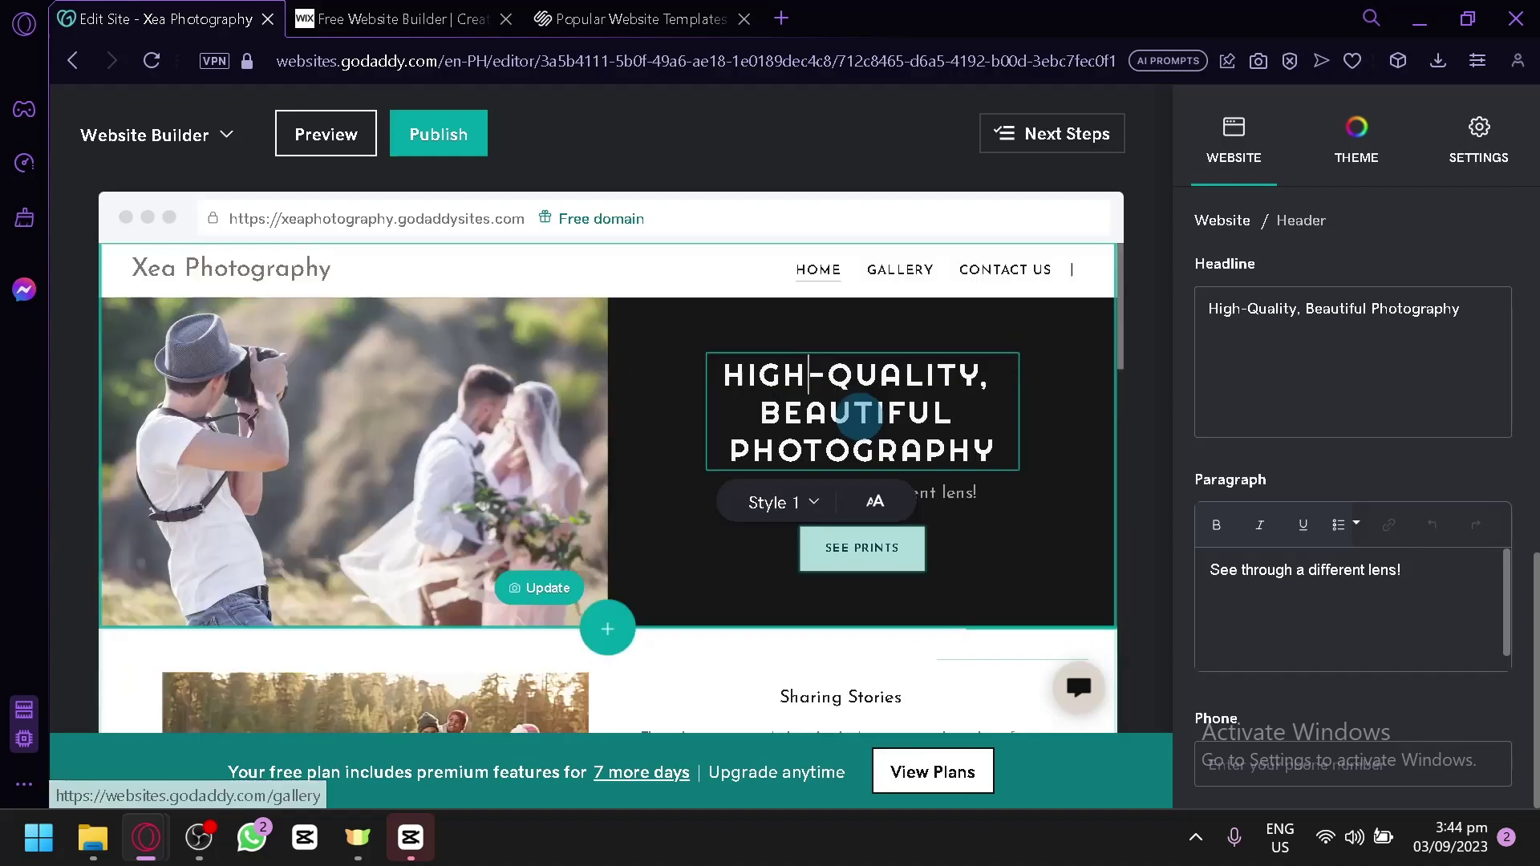
{"action": "left_click", "coordinate": [616, 458]}
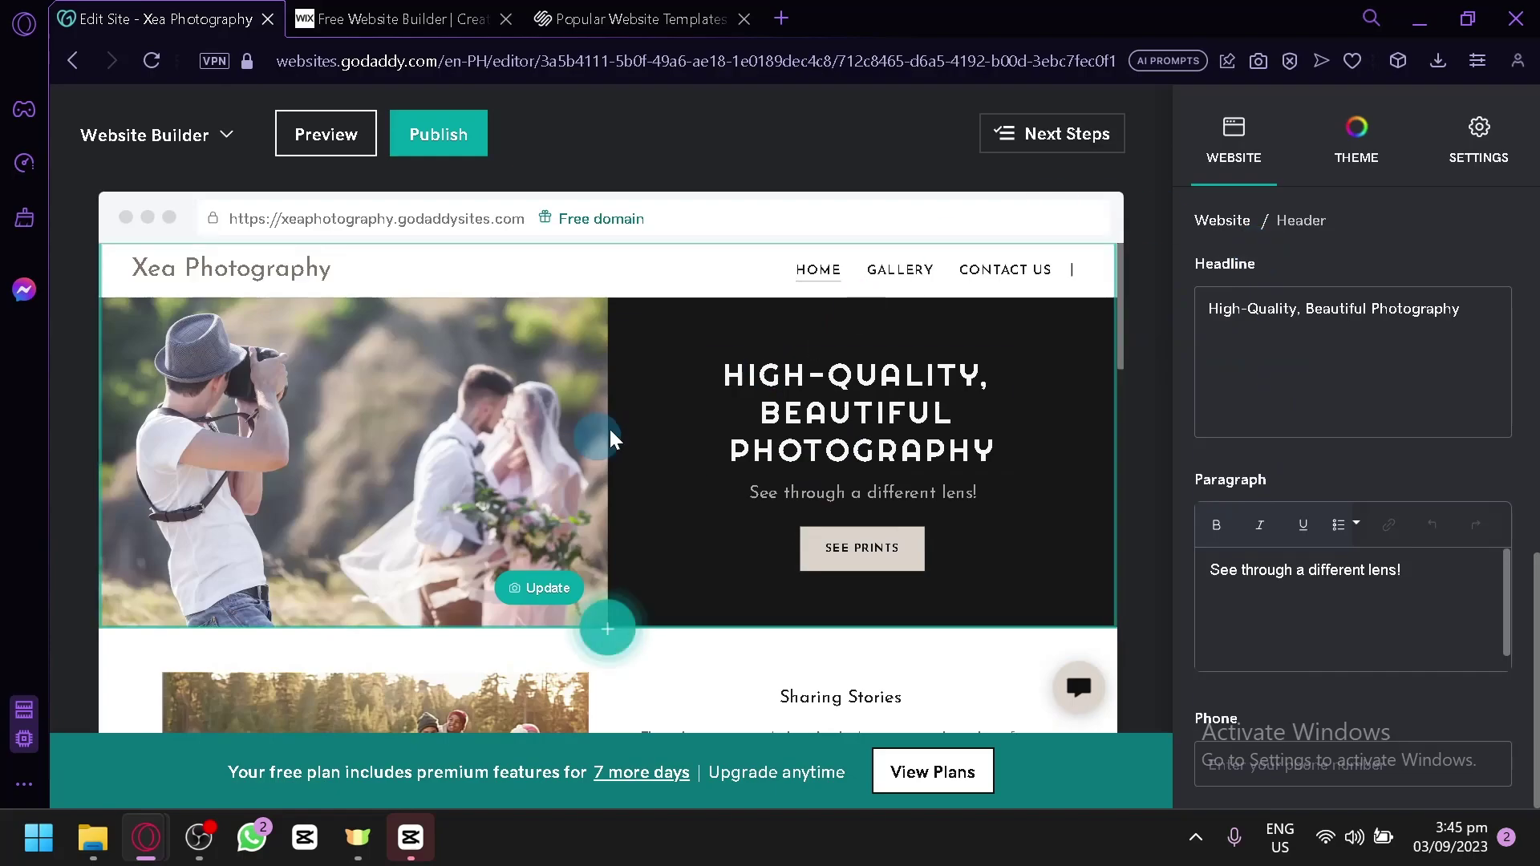
- Open the theme options, then the general site settings showing the domain as not published
{"action": "left_click", "coordinate": [1334, 176]}
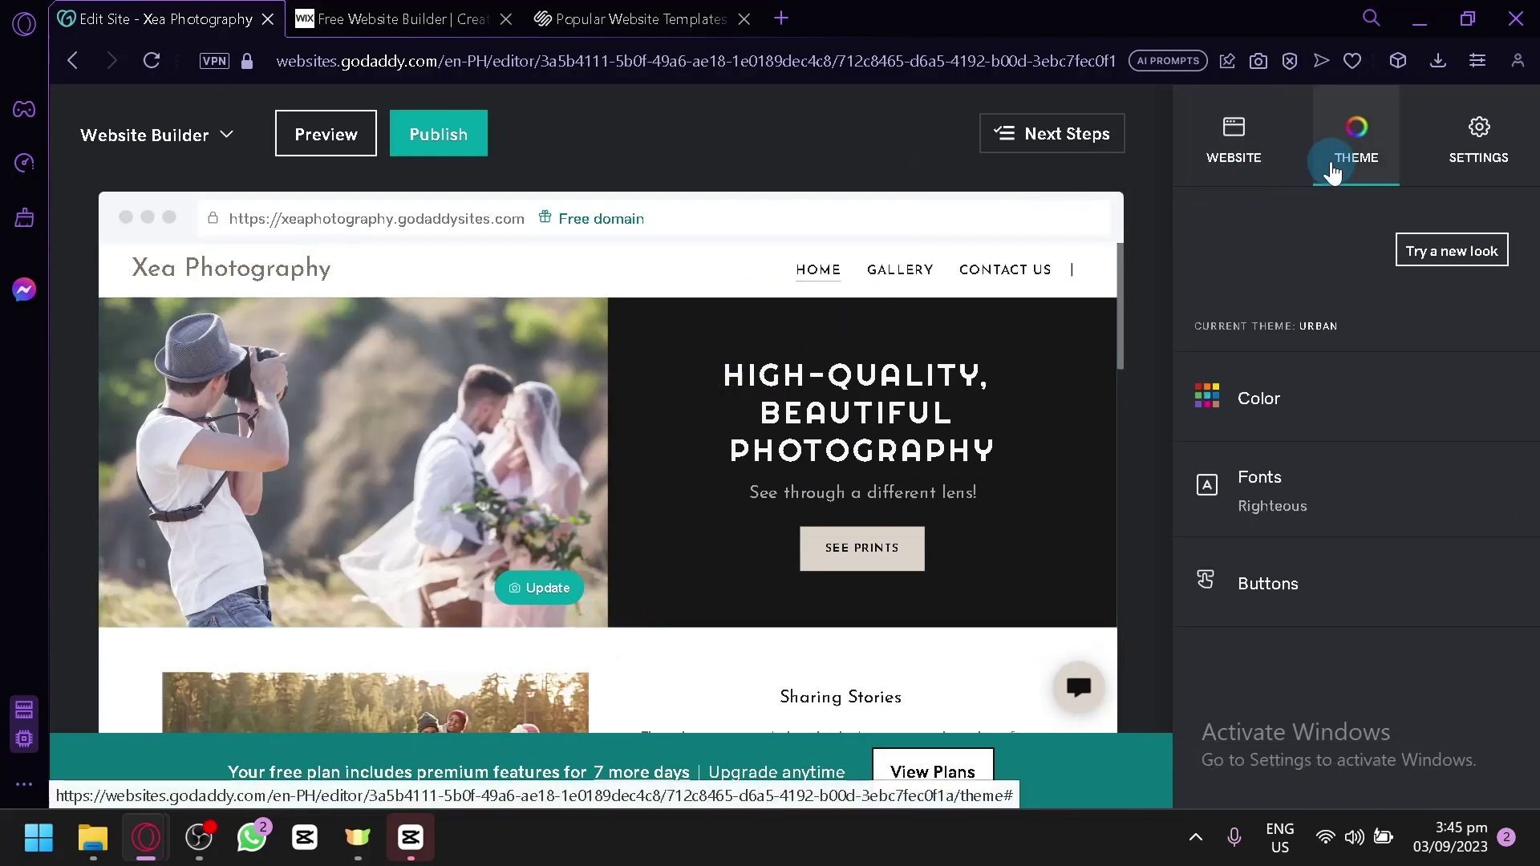
{"action": "scroll", "coordinate": [1087, 403], "scroll_direction": "down", "scroll_amount": 3}
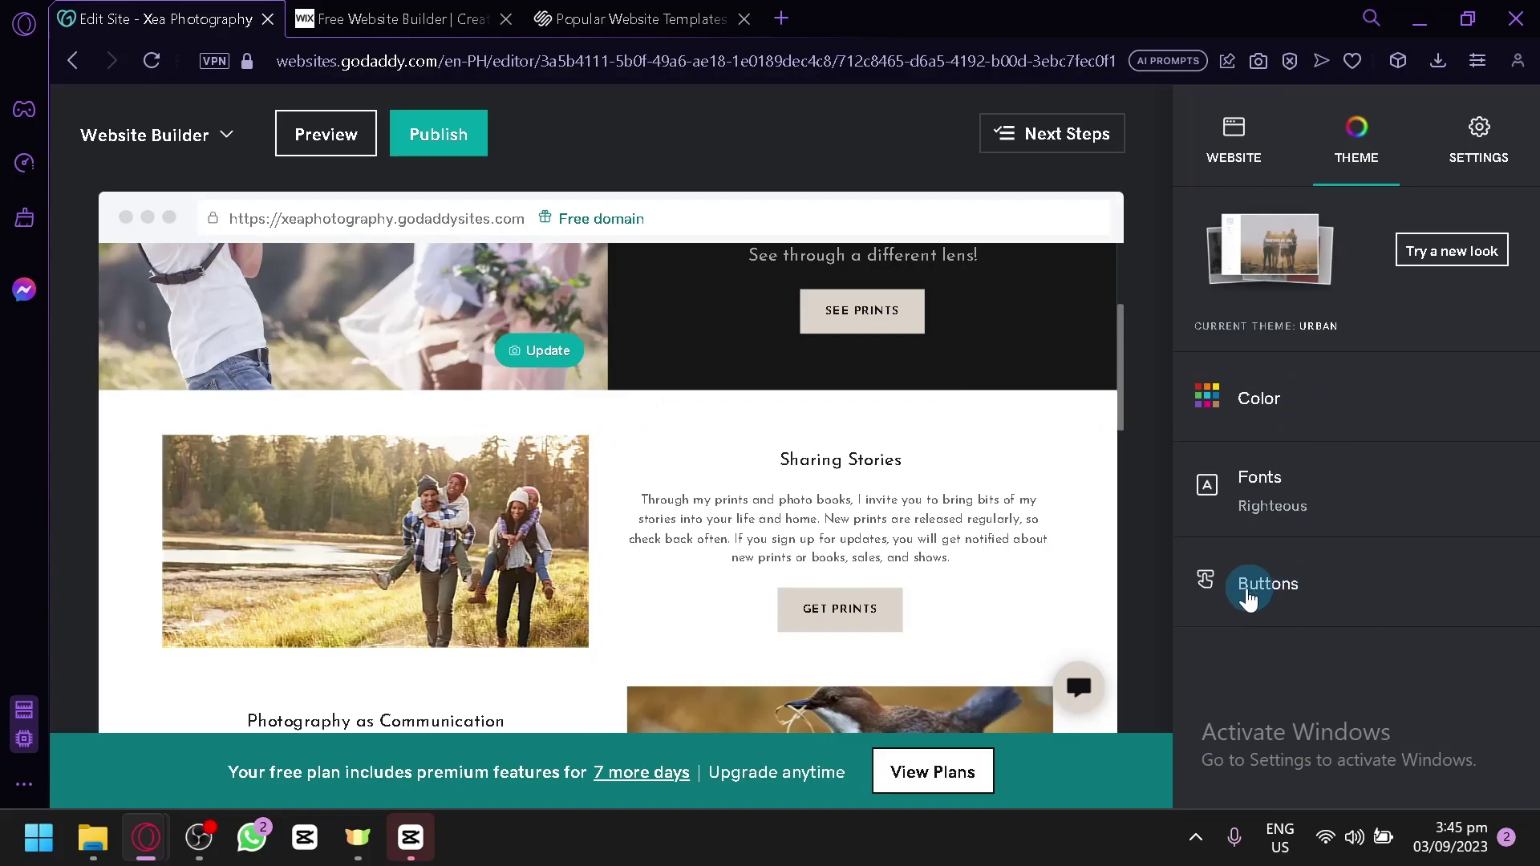
{"action": "scroll", "coordinate": [963, 584], "scroll_direction": "down", "scroll_amount": 10}
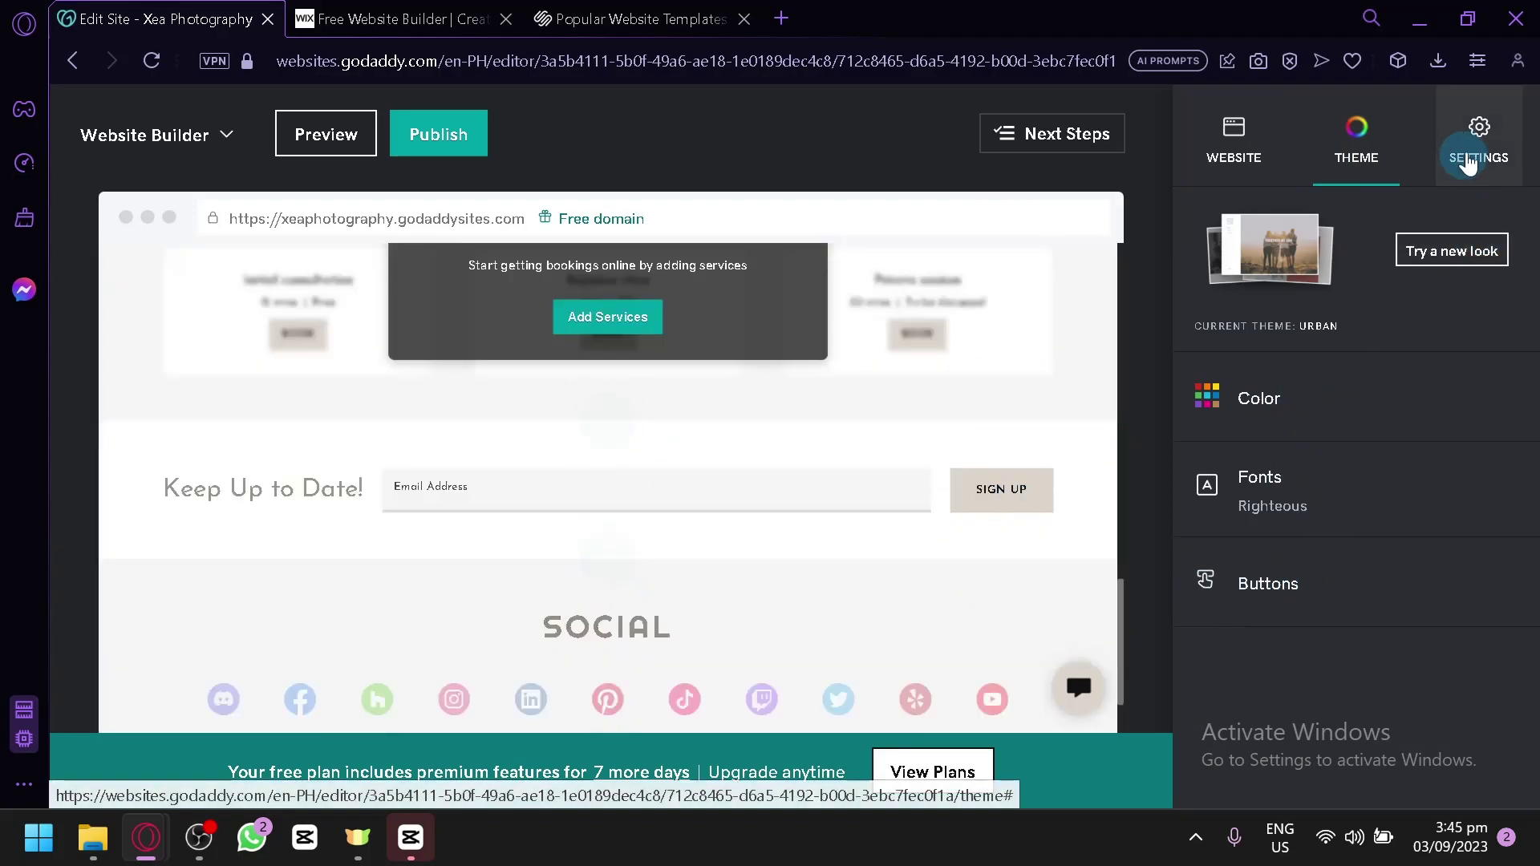
{"action": "left_click", "coordinate": [1478, 144]}
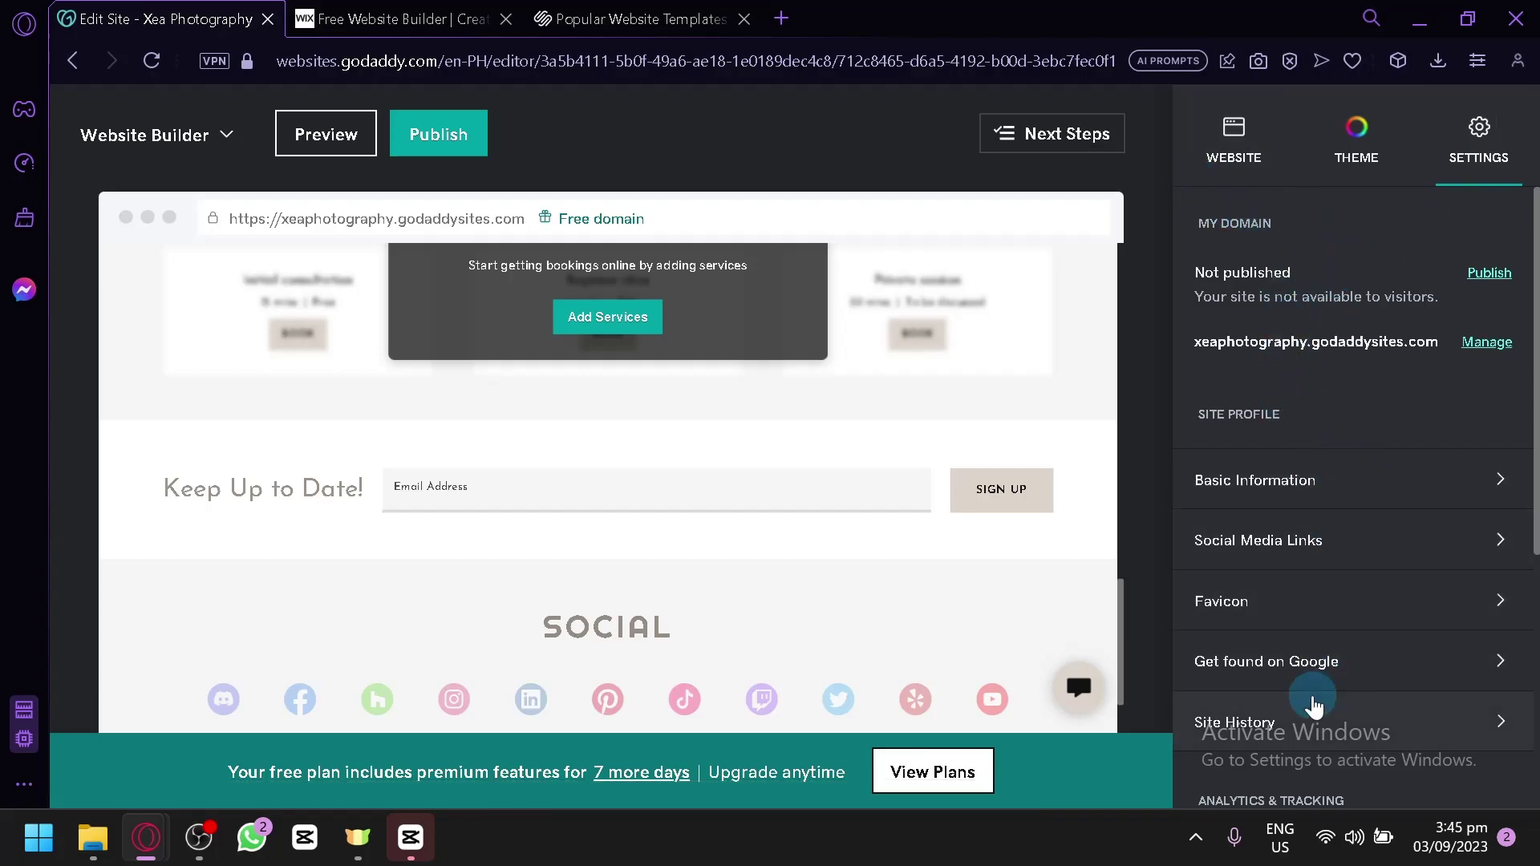
{"action": "scroll", "coordinate": [1332, 674], "scroll_direction": "down", "scroll_amount": 5}
{"action": "scroll", "coordinate": [1317, 592], "scroll_direction": "up", "scroll_amount": 5}
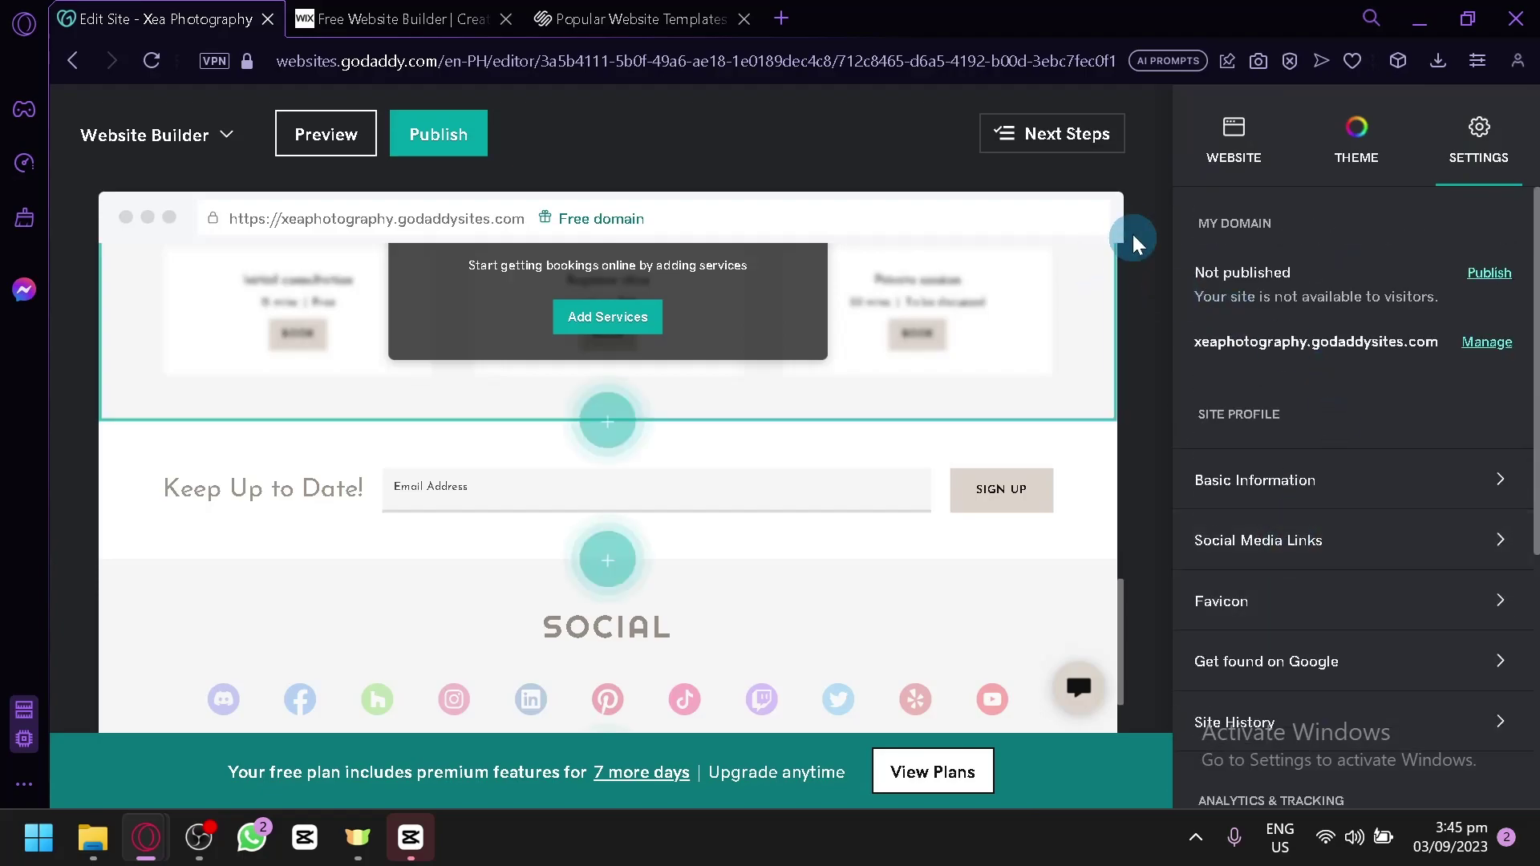
{"action": "left_click", "coordinate": [1211, 153]}
{"action": "scroll", "coordinate": [1079, 401], "scroll_direction": "up", "scroll_amount": 5}
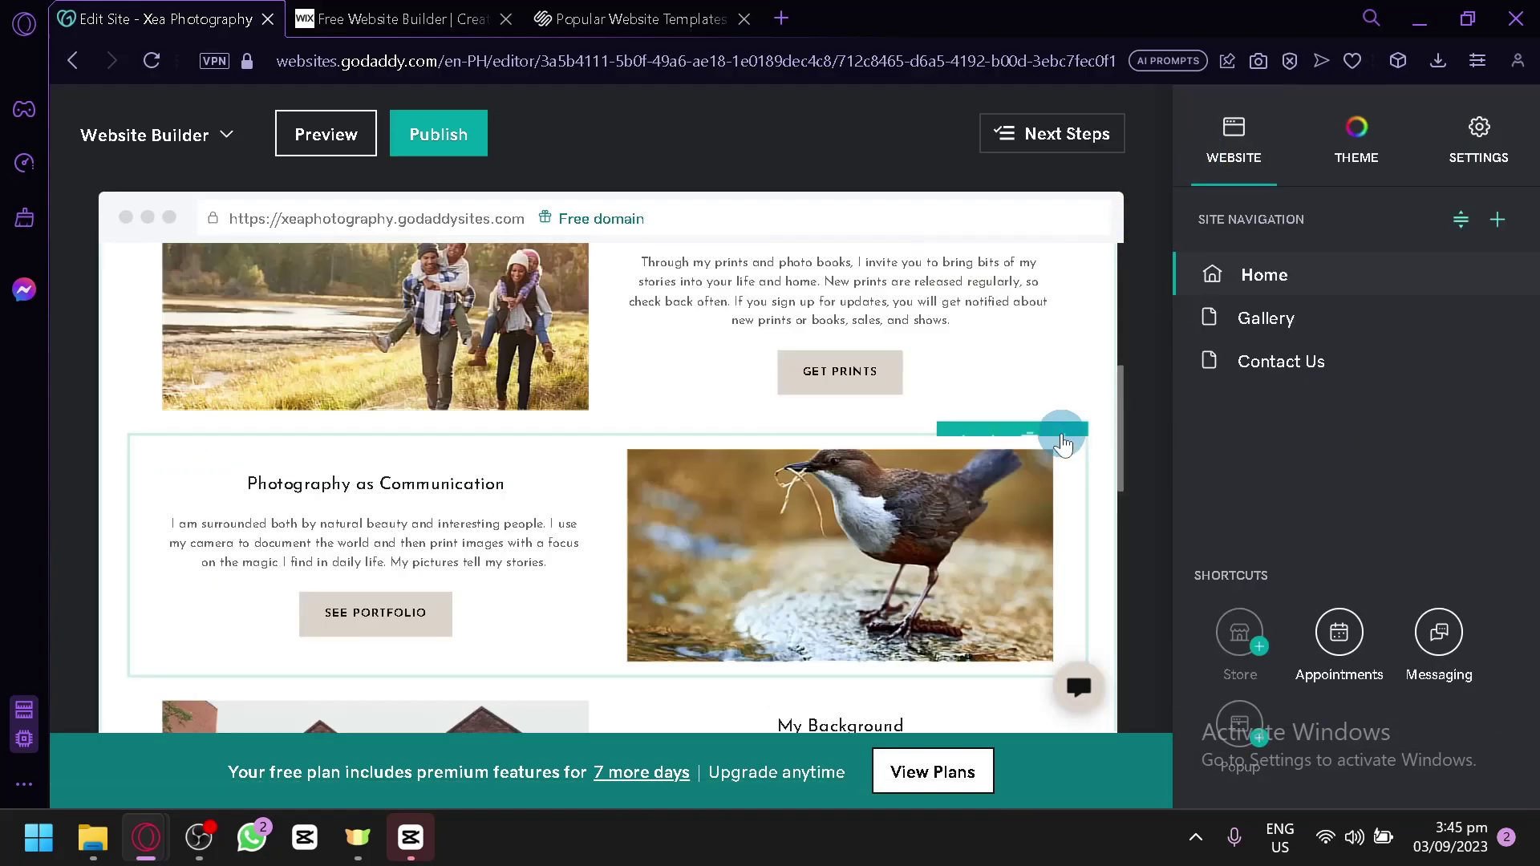
{"action": "scroll", "coordinate": [1063, 444], "scroll_direction": "up", "scroll_amount": 5}
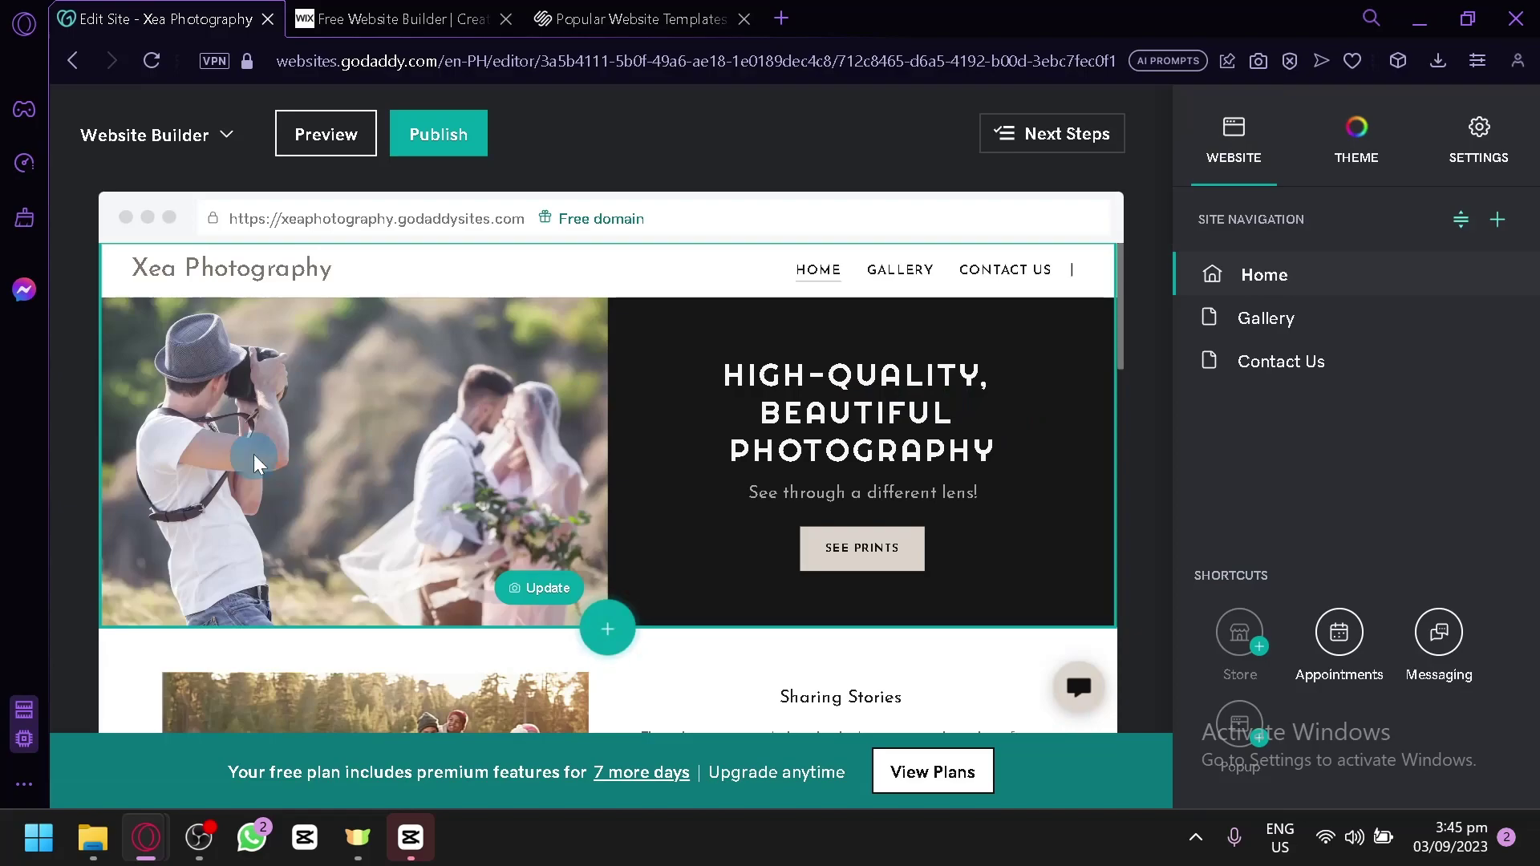
{"action": "scroll", "coordinate": [257, 464], "scroll_direction": "down", "scroll_amount": 10}
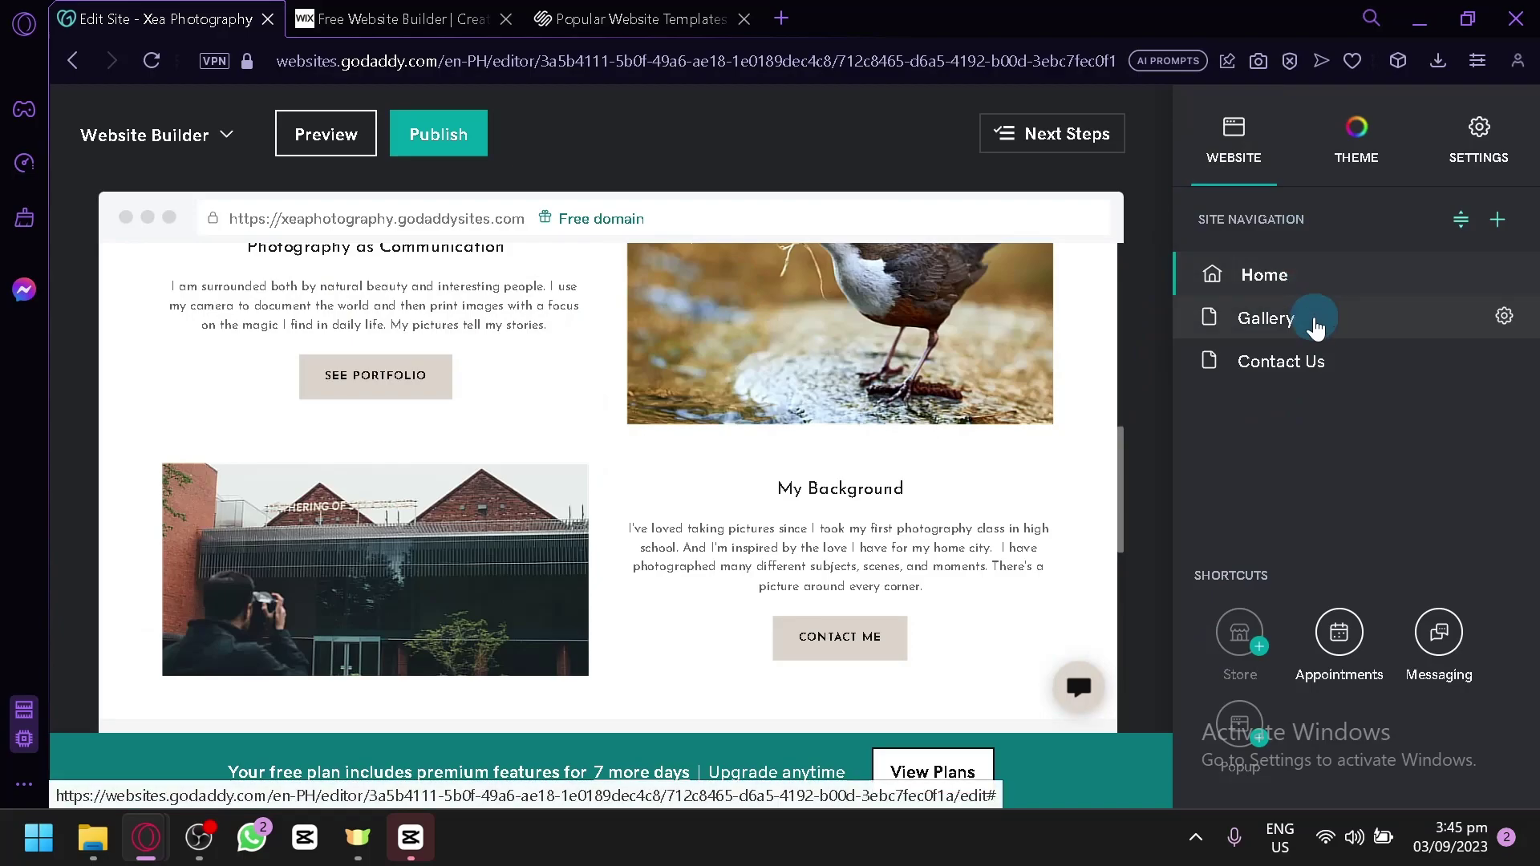
{"action": "left_click", "coordinate": [1497, 219]}
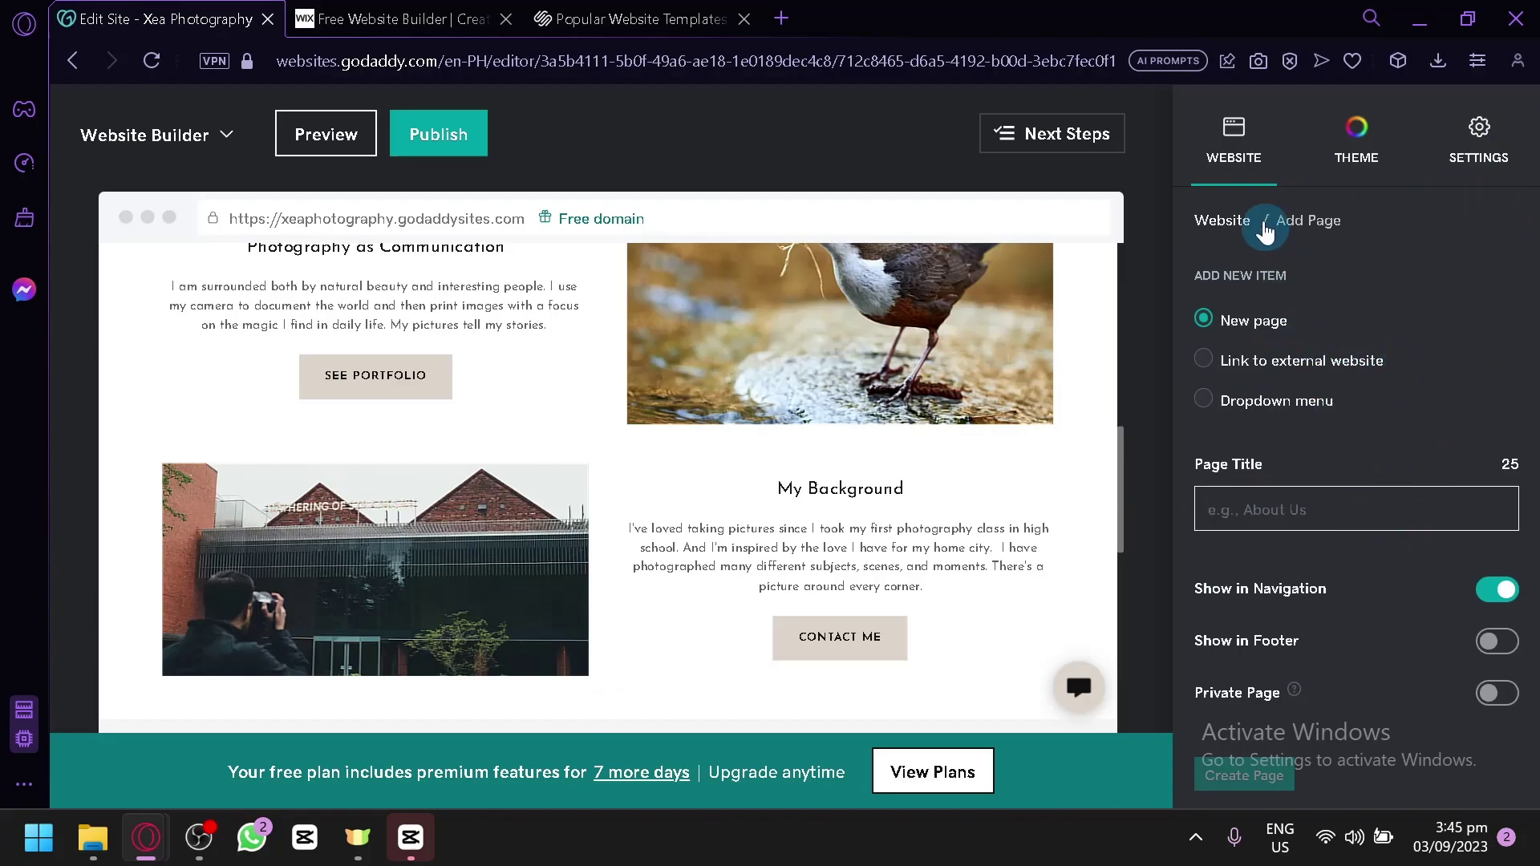
{"action": "left_click", "coordinate": [1233, 157]}
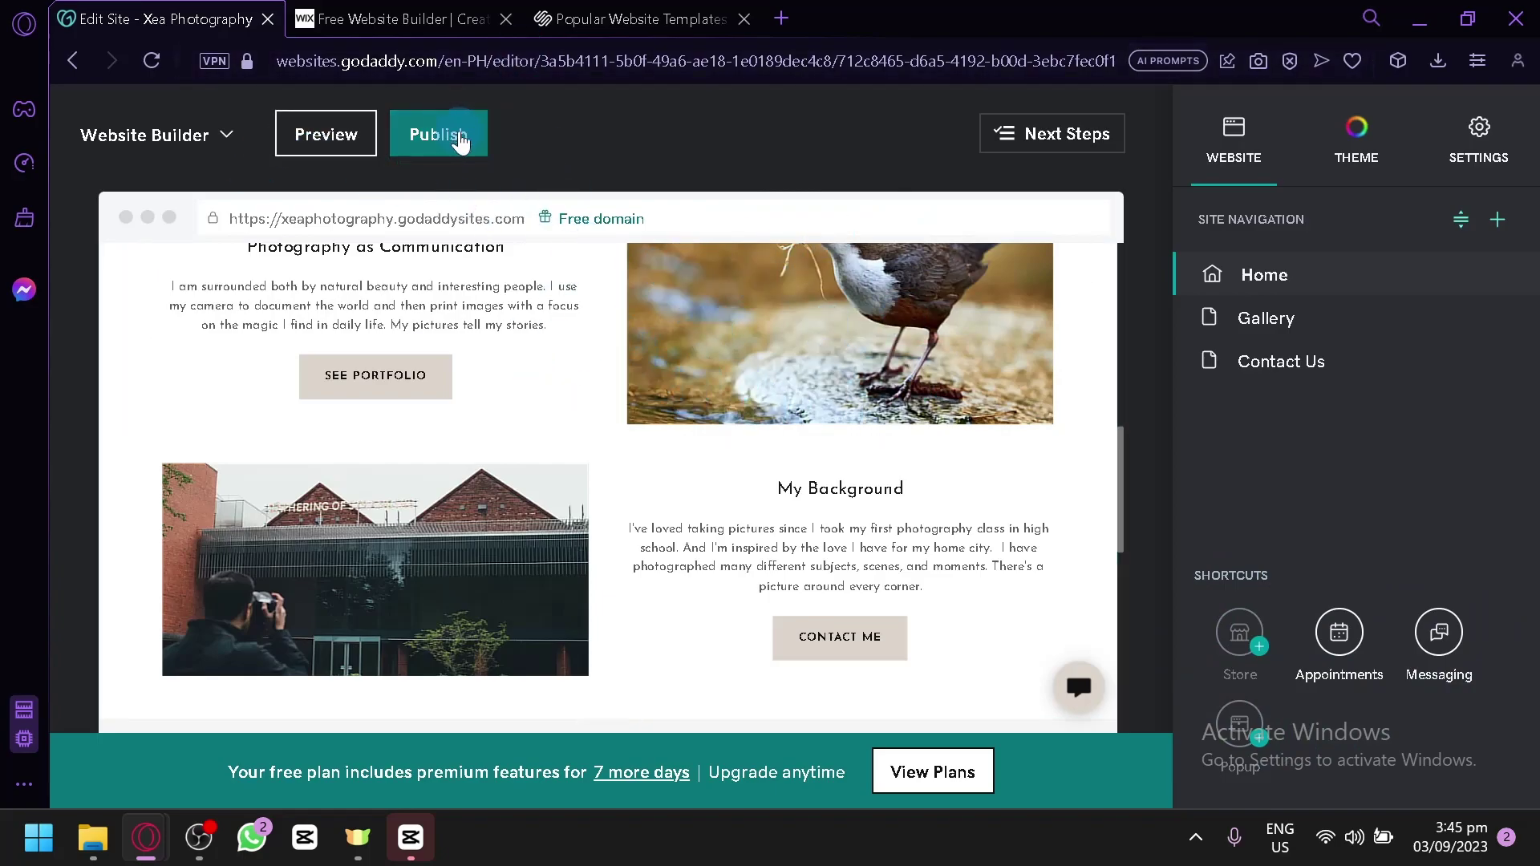
- Publish the Xea Photography site and move to Wix's website-type question
{"action": "left_click", "coordinate": [440, 152]}
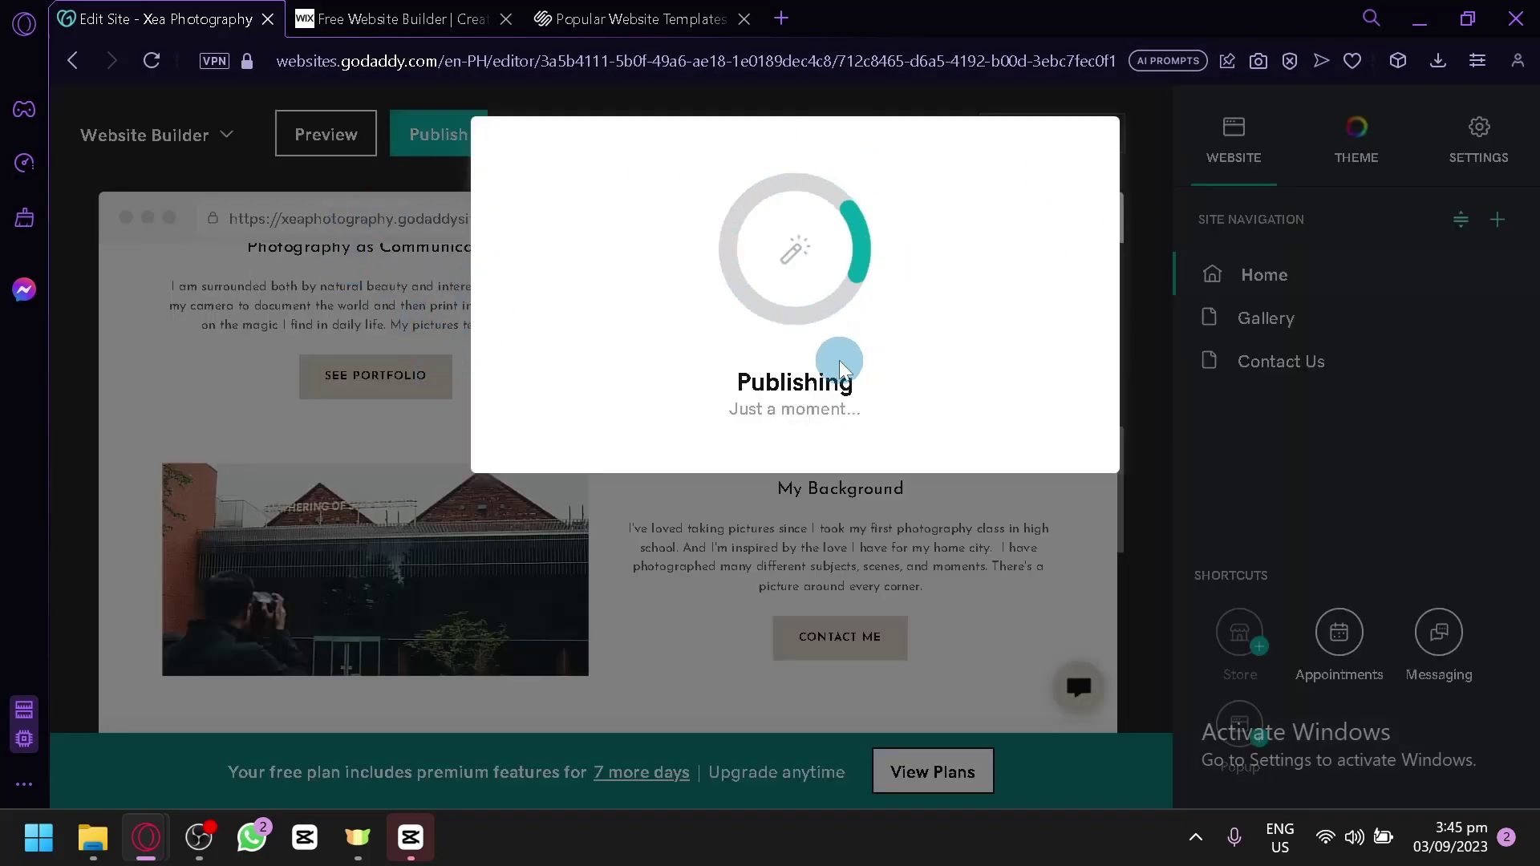
{"action": "left_click", "coordinate": [410, 11]}
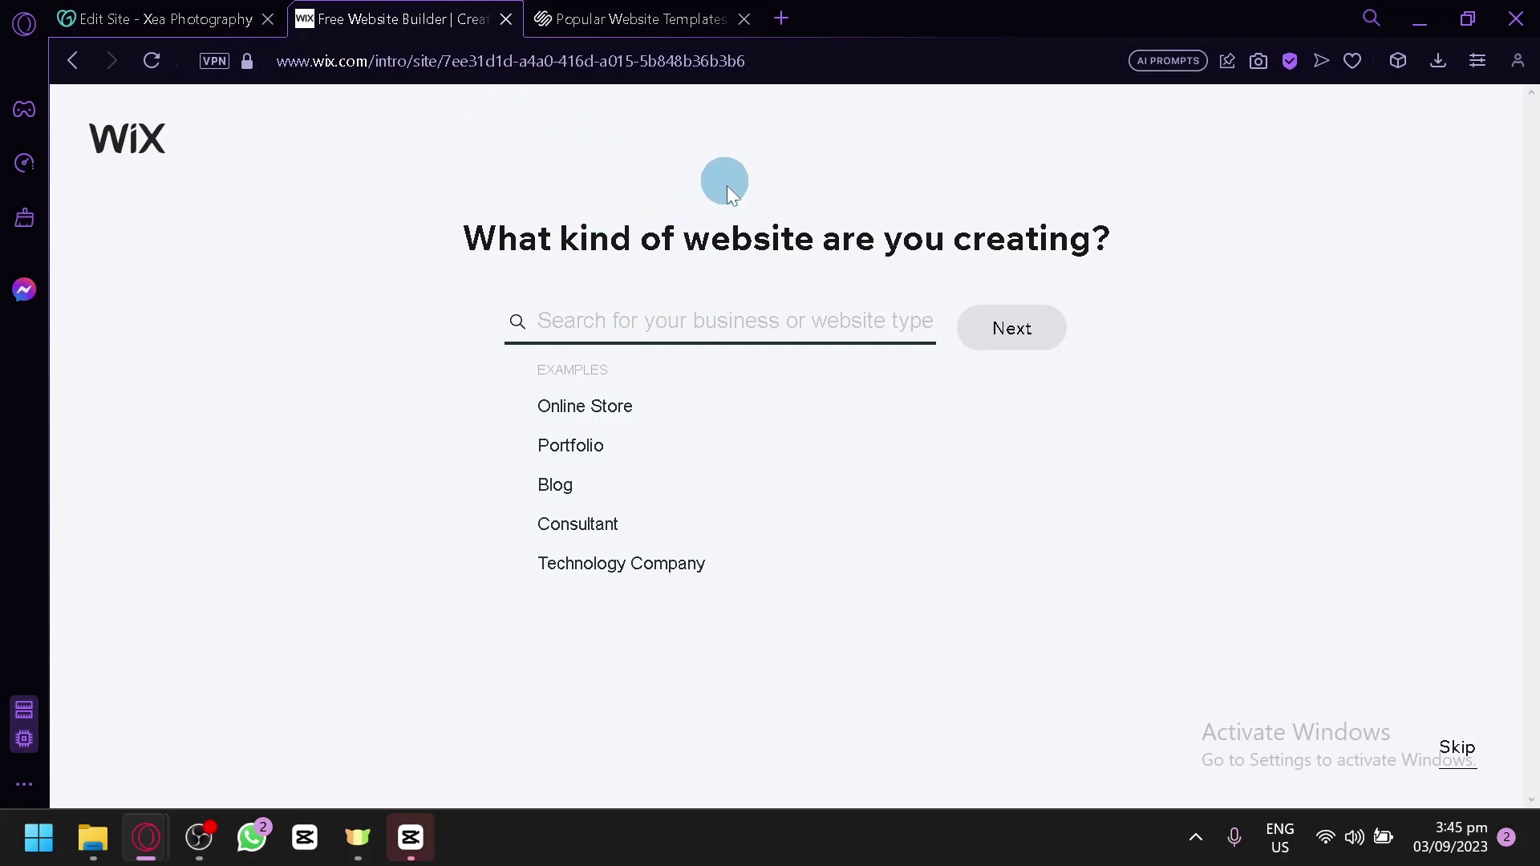
- Pick the Blog example as the Wix site type and continue to naming
{"action": "left_click", "coordinate": [562, 486]}
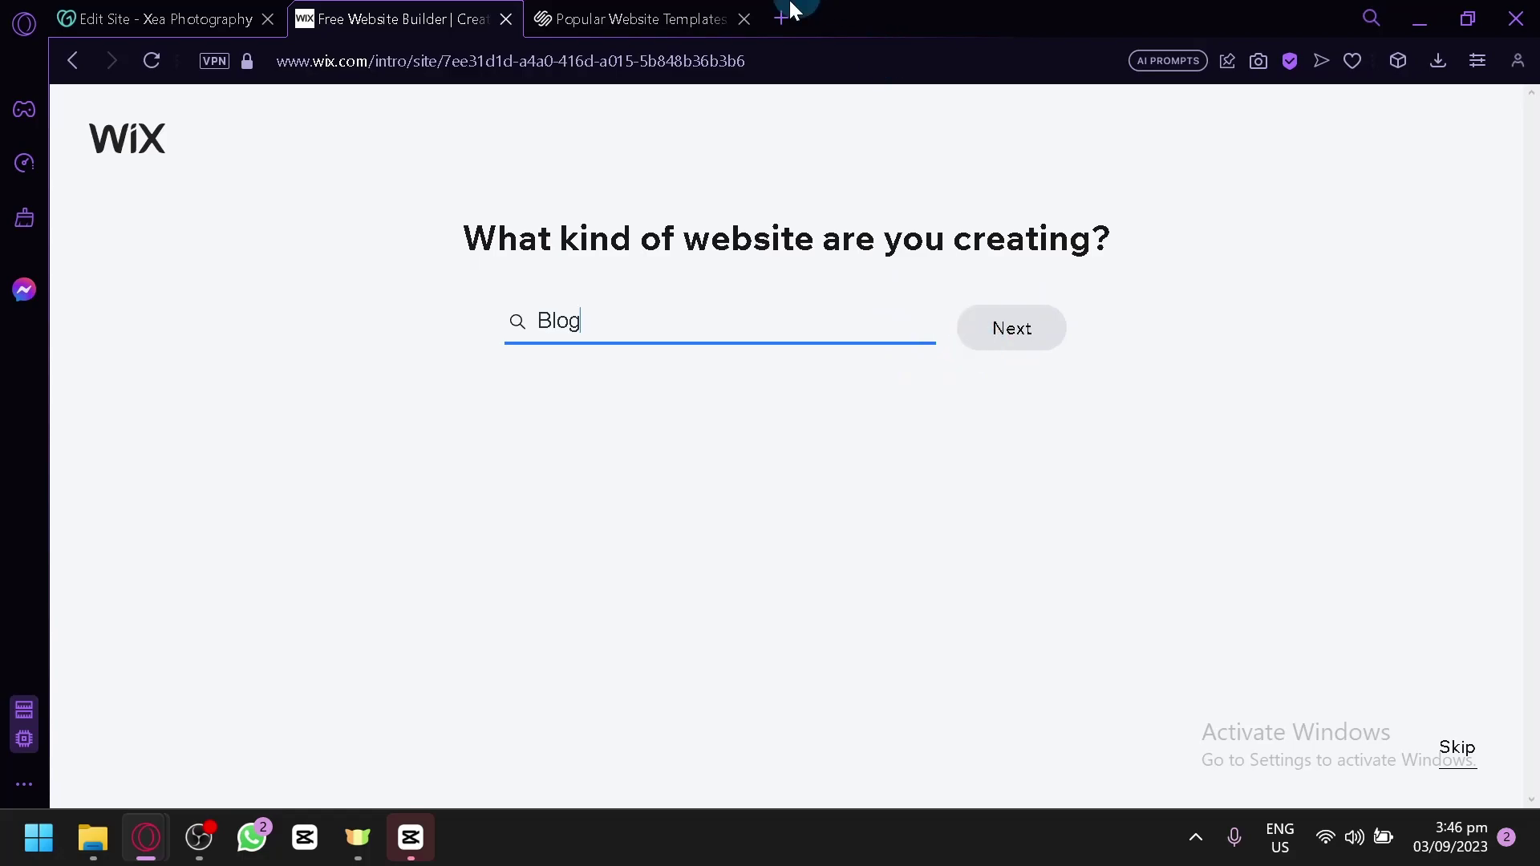
{"action": "left_click", "coordinate": [634, 18]}
{"action": "left_click", "coordinate": [393, 18]}
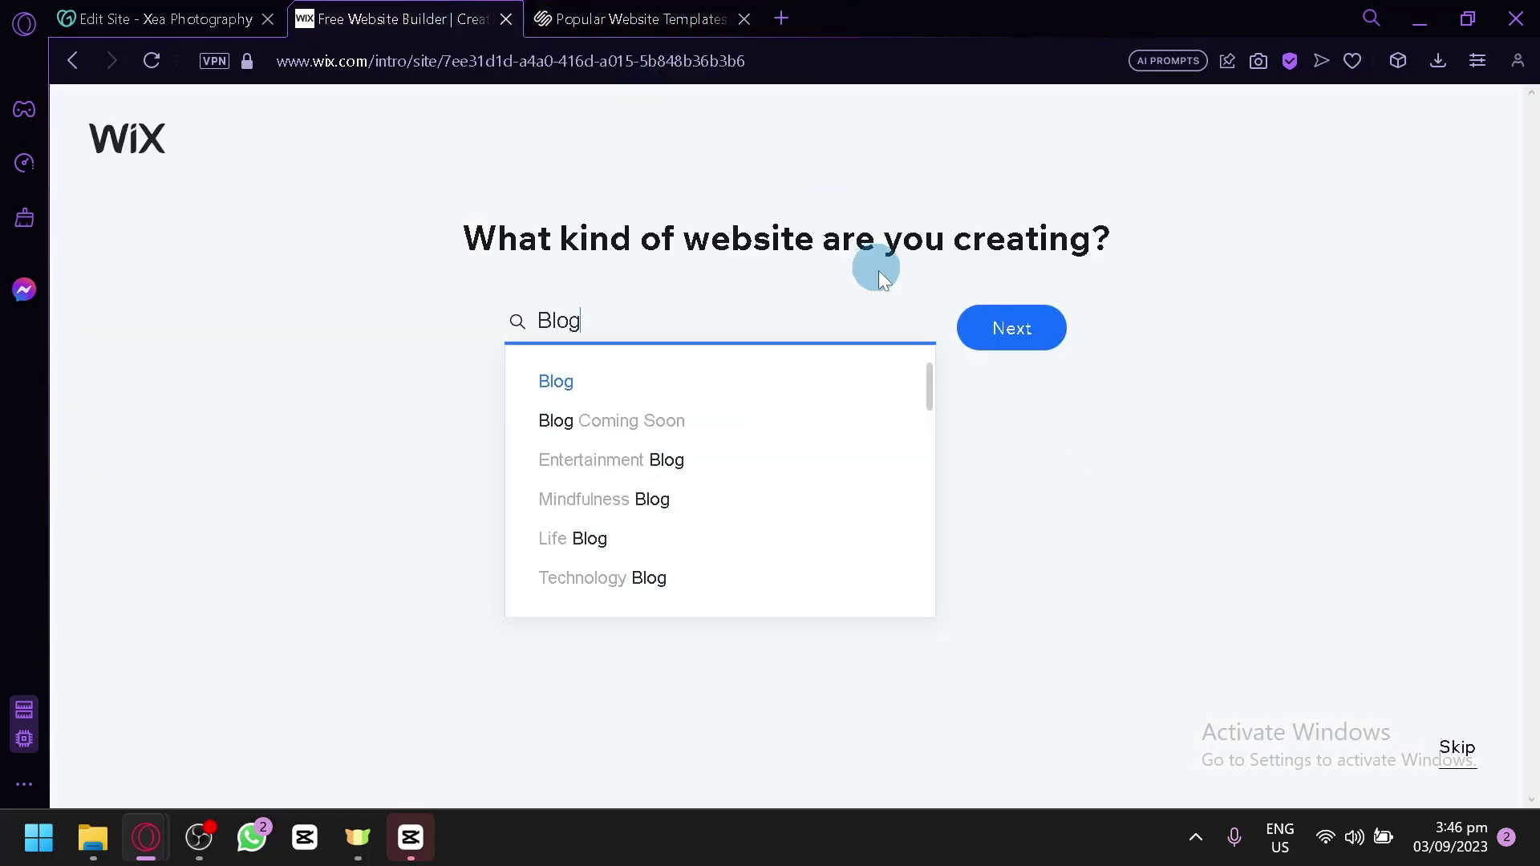
{"action": "left_click", "coordinate": [1009, 345]}
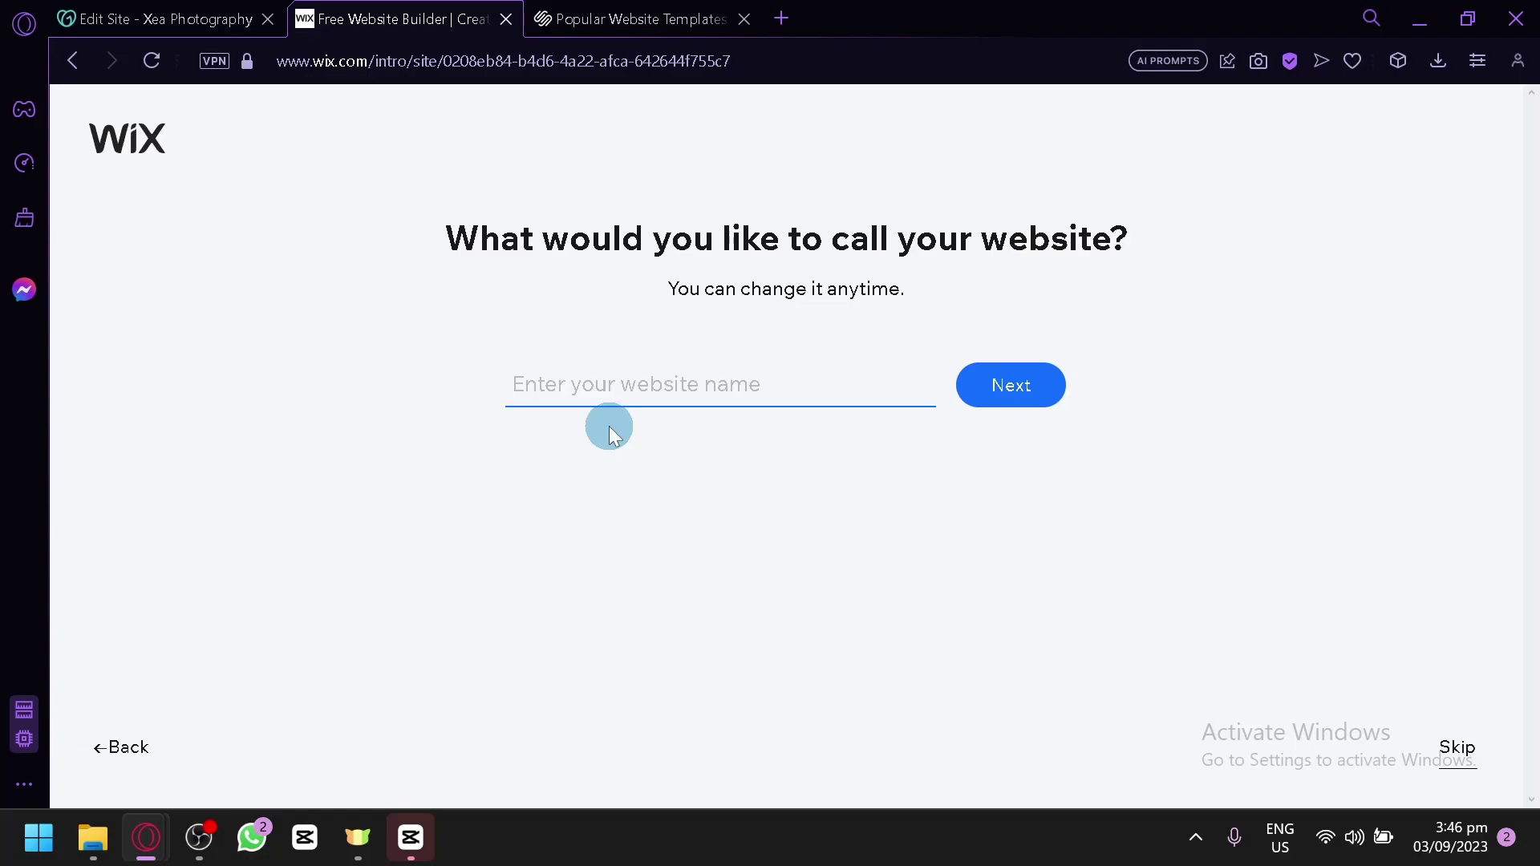
- Enter 'Blogwebsite' as the Wix site name and continue to feature selection
{"action": "type", "text": "Blogwebsite"}
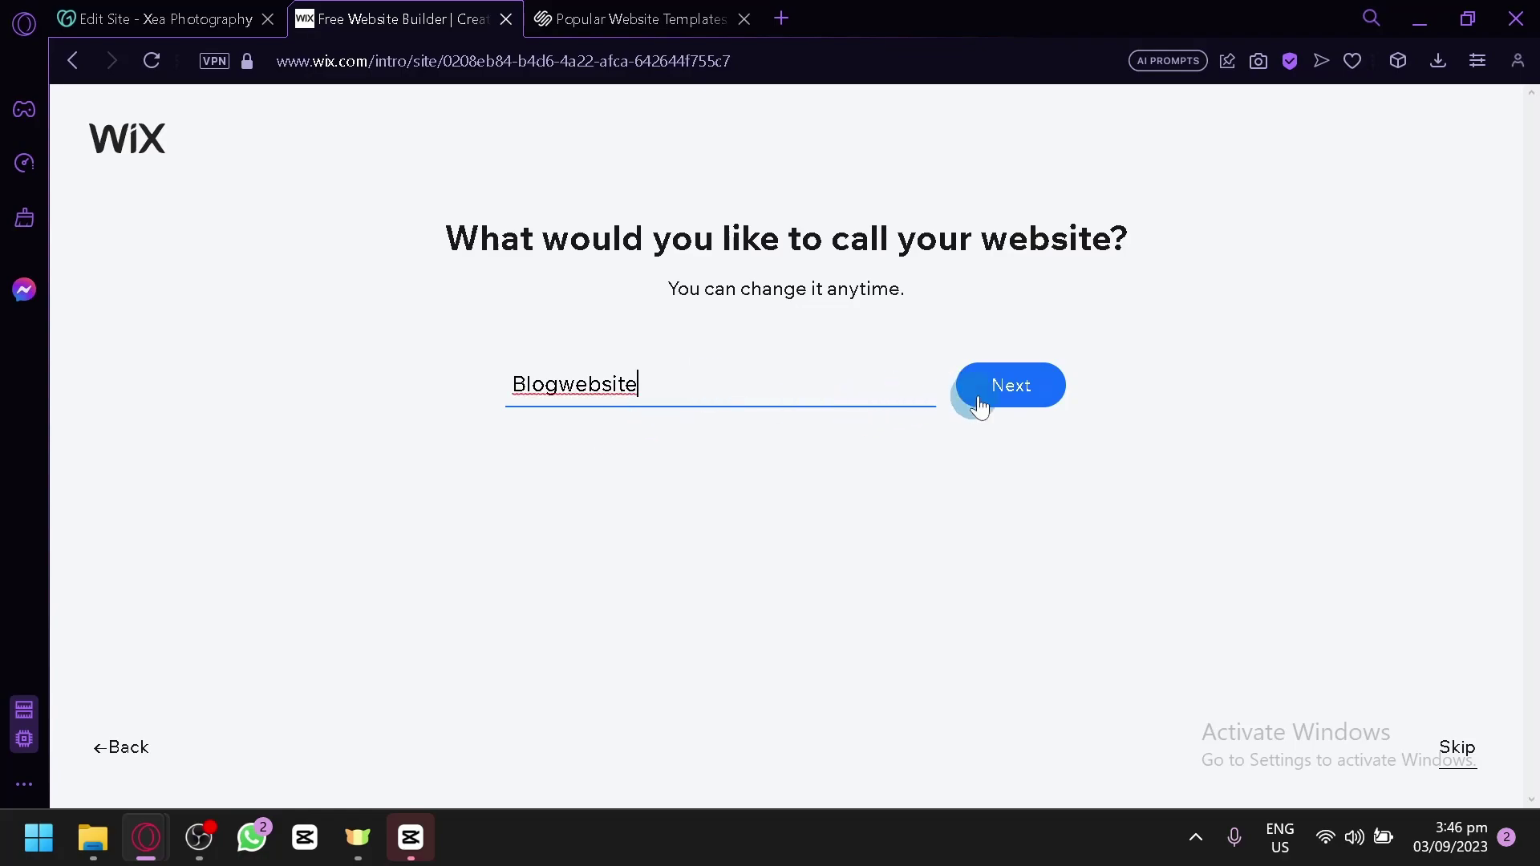
{"action": "left_click", "coordinate": [991, 405]}
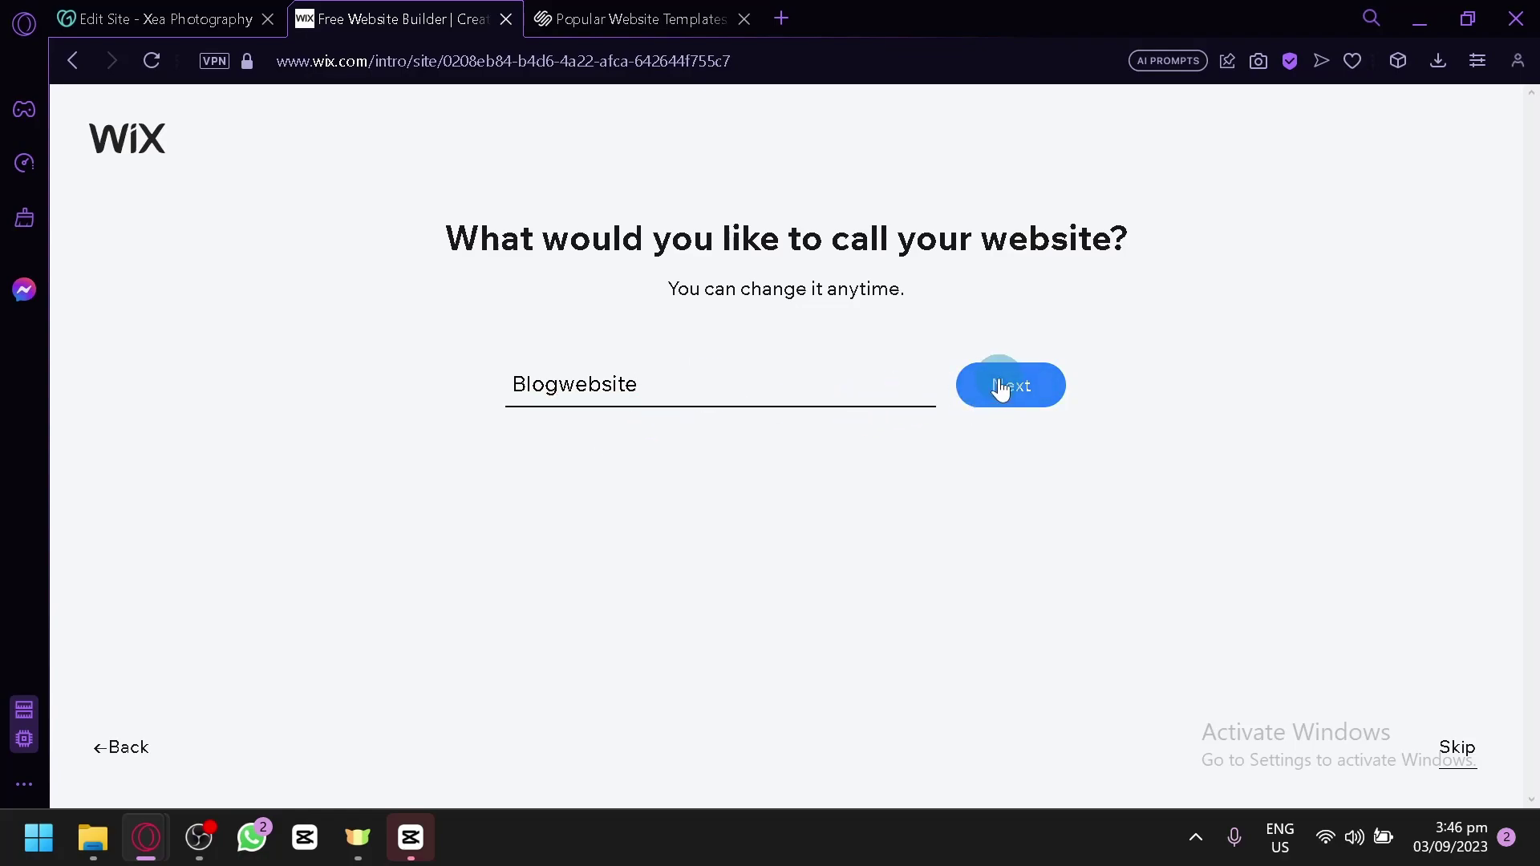
{"action": "left_click", "coordinate": [715, 397]}
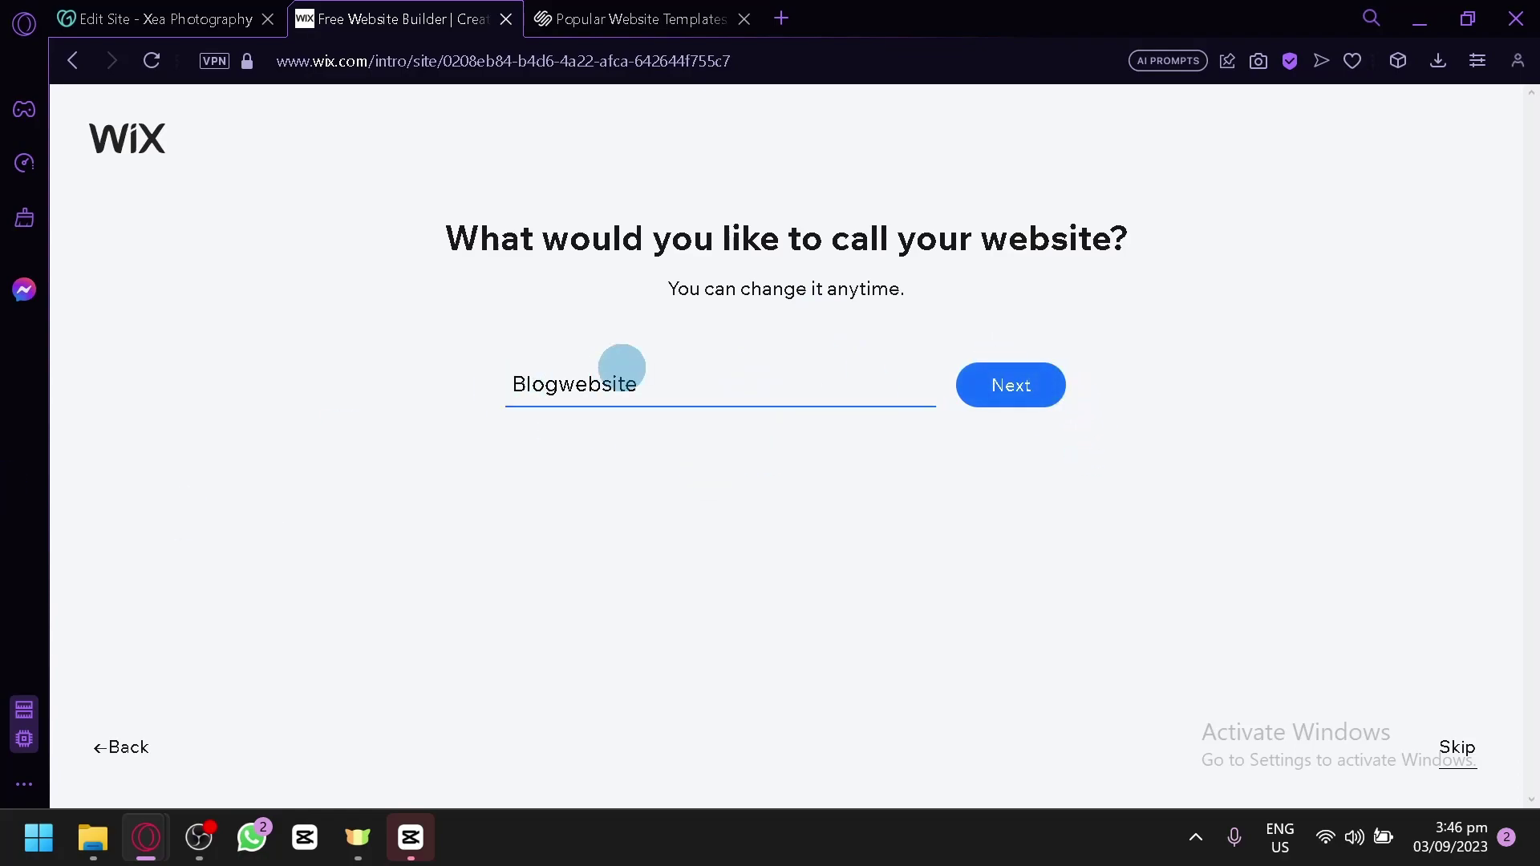
{"action": "left_click", "coordinate": [1009, 417]}
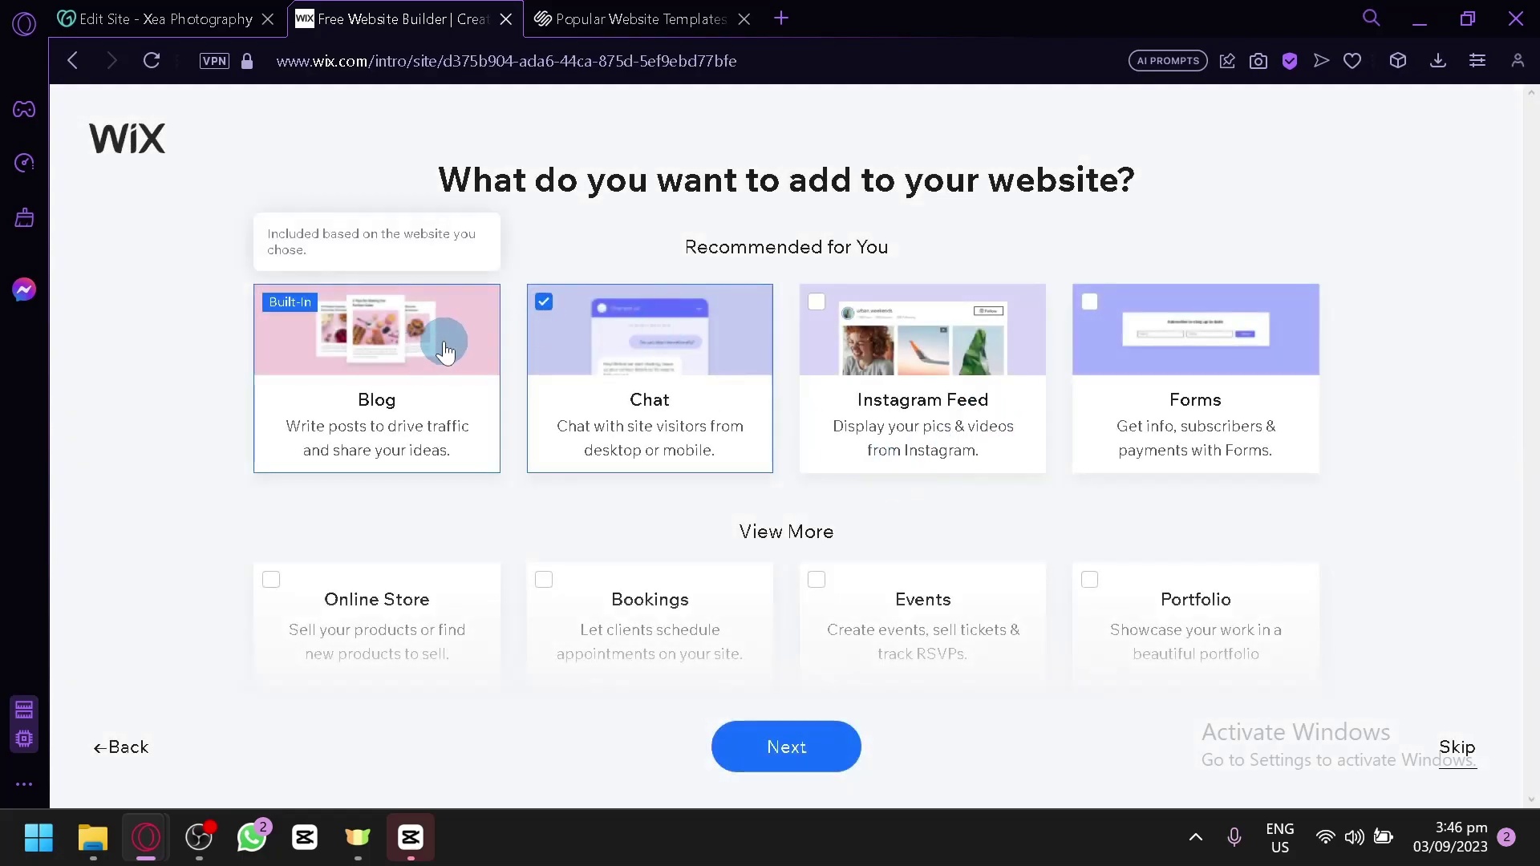
- Uncheck Chat, review the add-ons from Online Store to Bandsintown, and continue with Blog only
{"action": "left_click", "coordinate": [627, 364]}
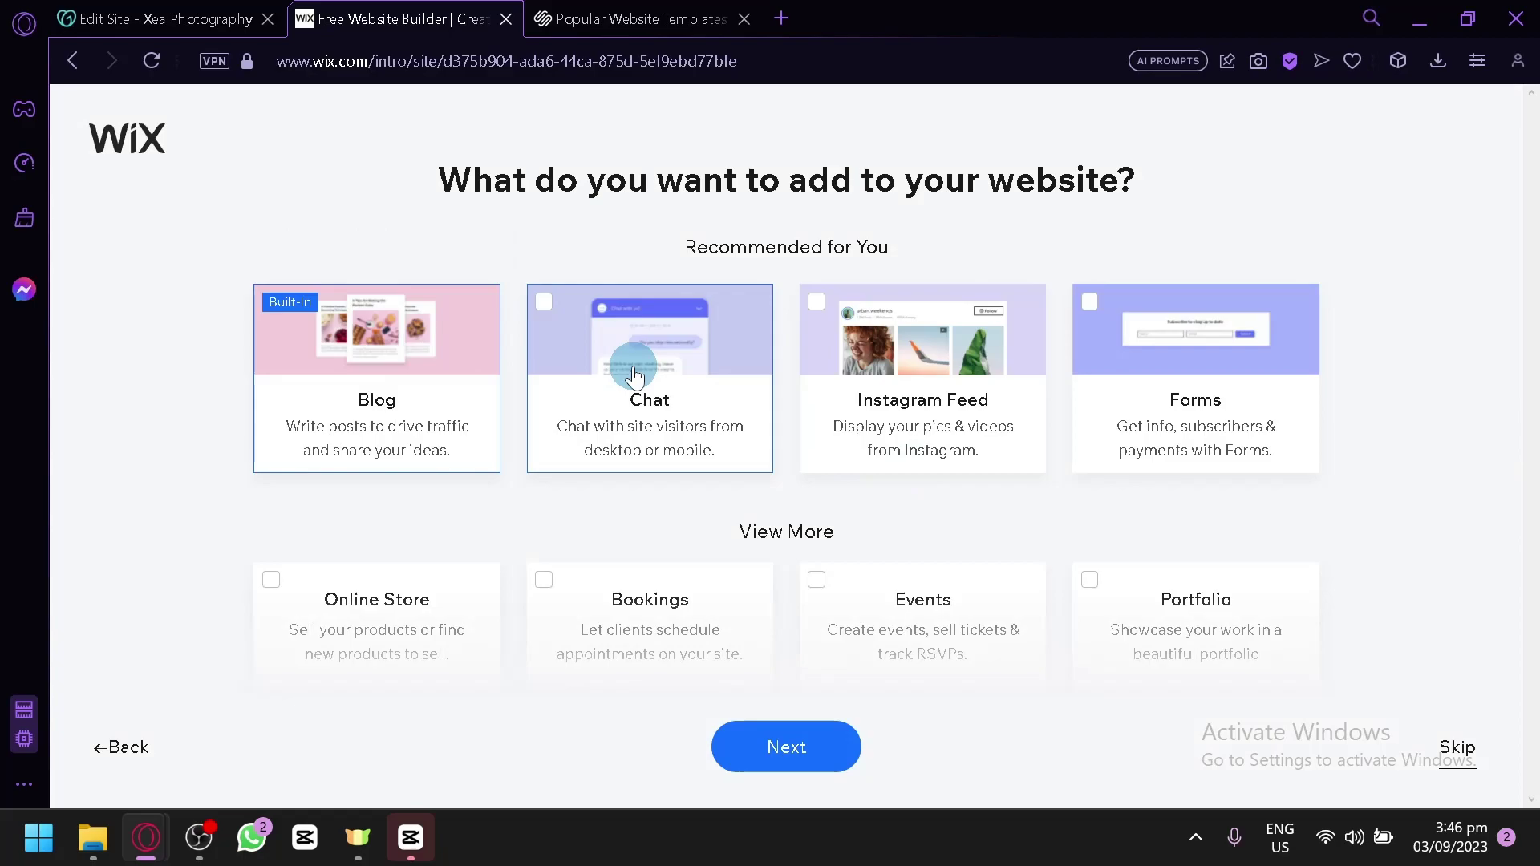
{"action": "scroll", "coordinate": [762, 297], "scroll_direction": "down", "scroll_amount": 2}
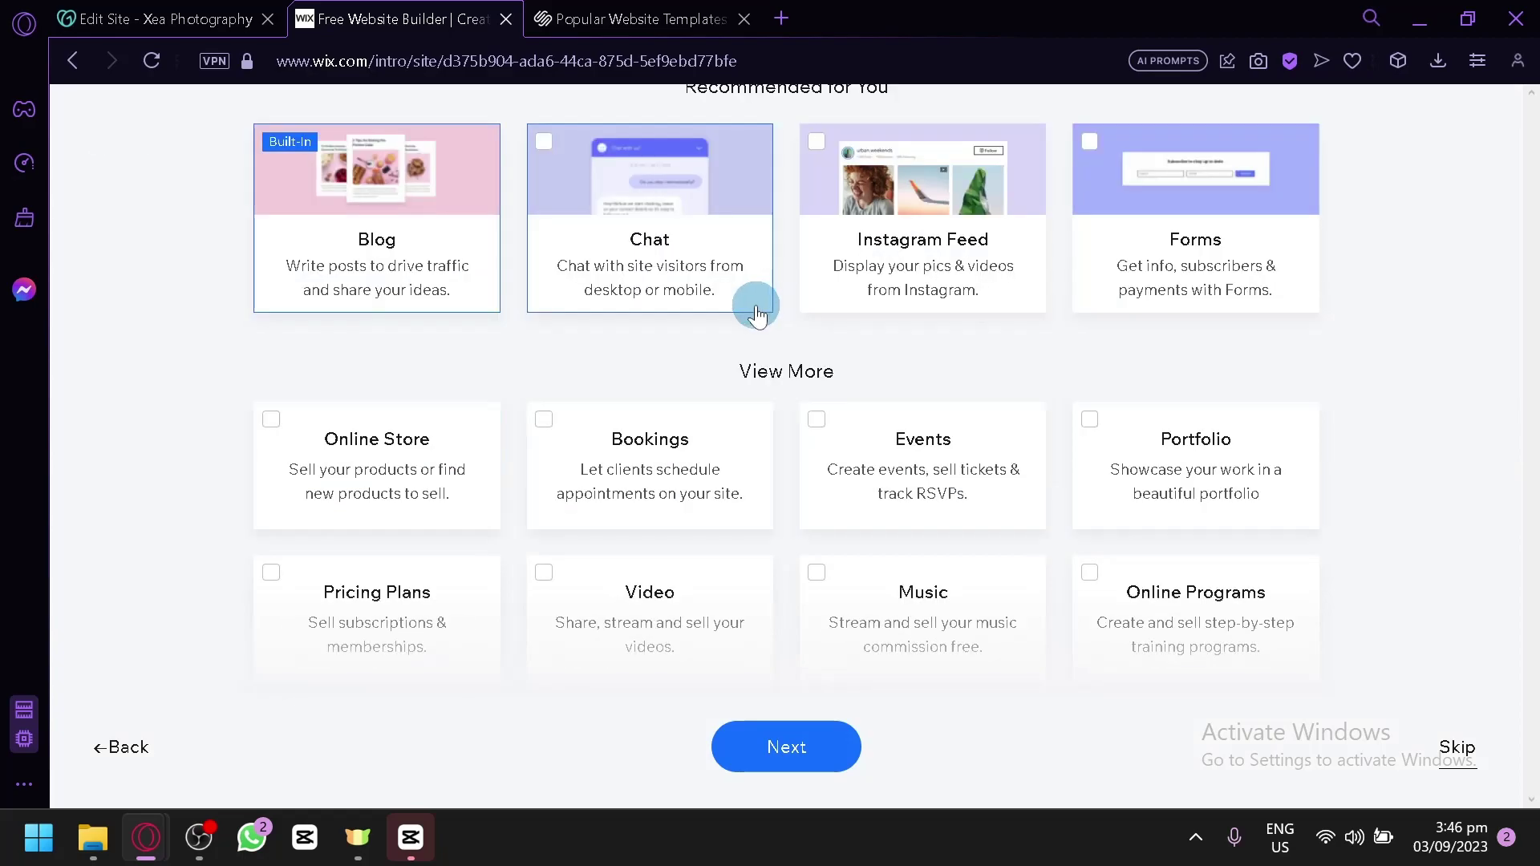
{"action": "scroll", "coordinate": [754, 301], "scroll_direction": "up", "scroll_amount": 2}
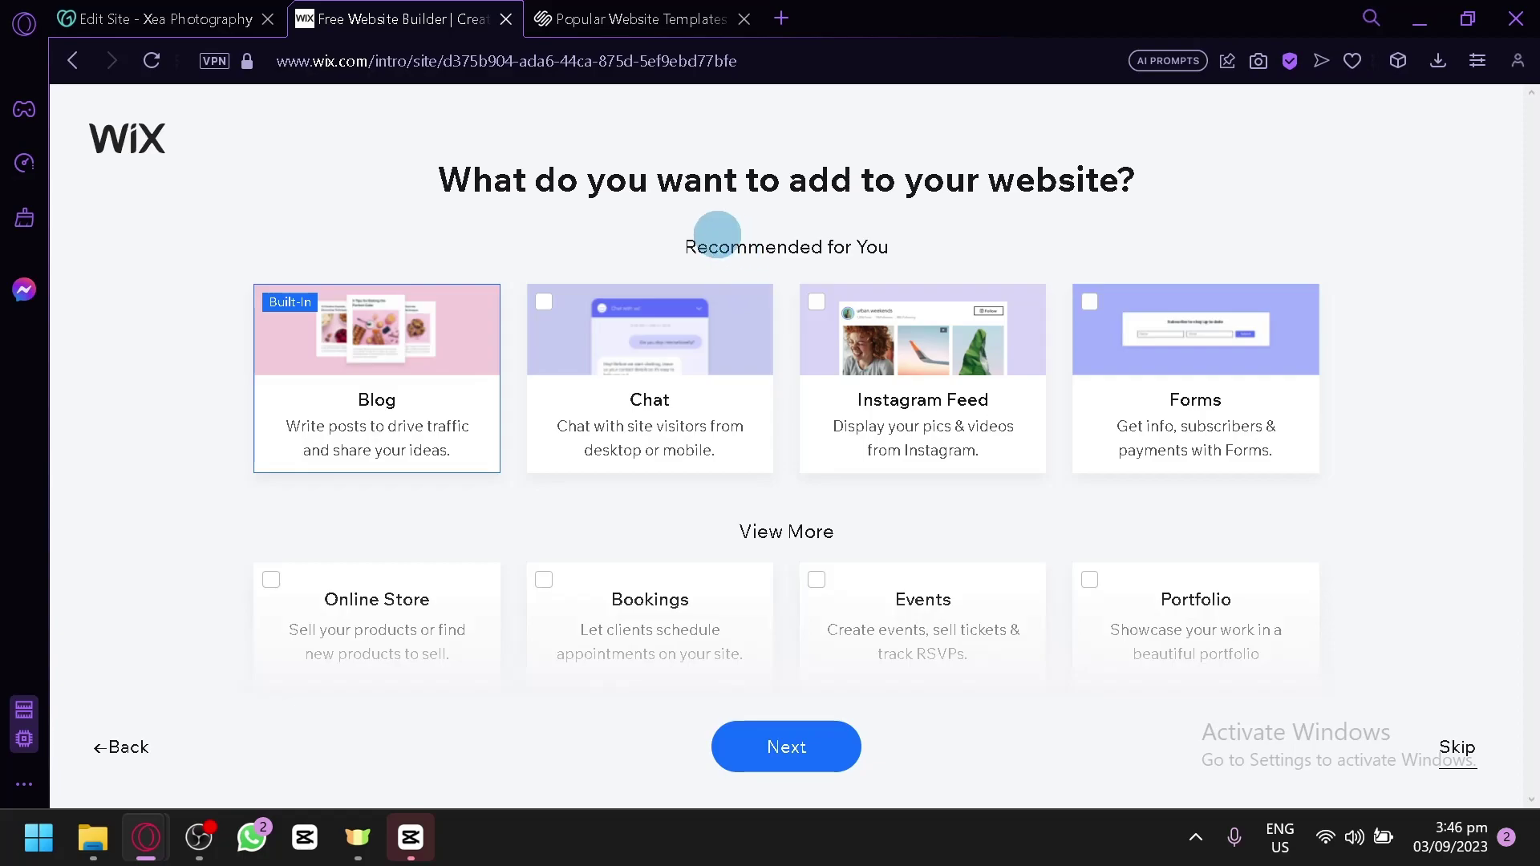
{"action": "mouse_move", "coordinate": [377, 312]}
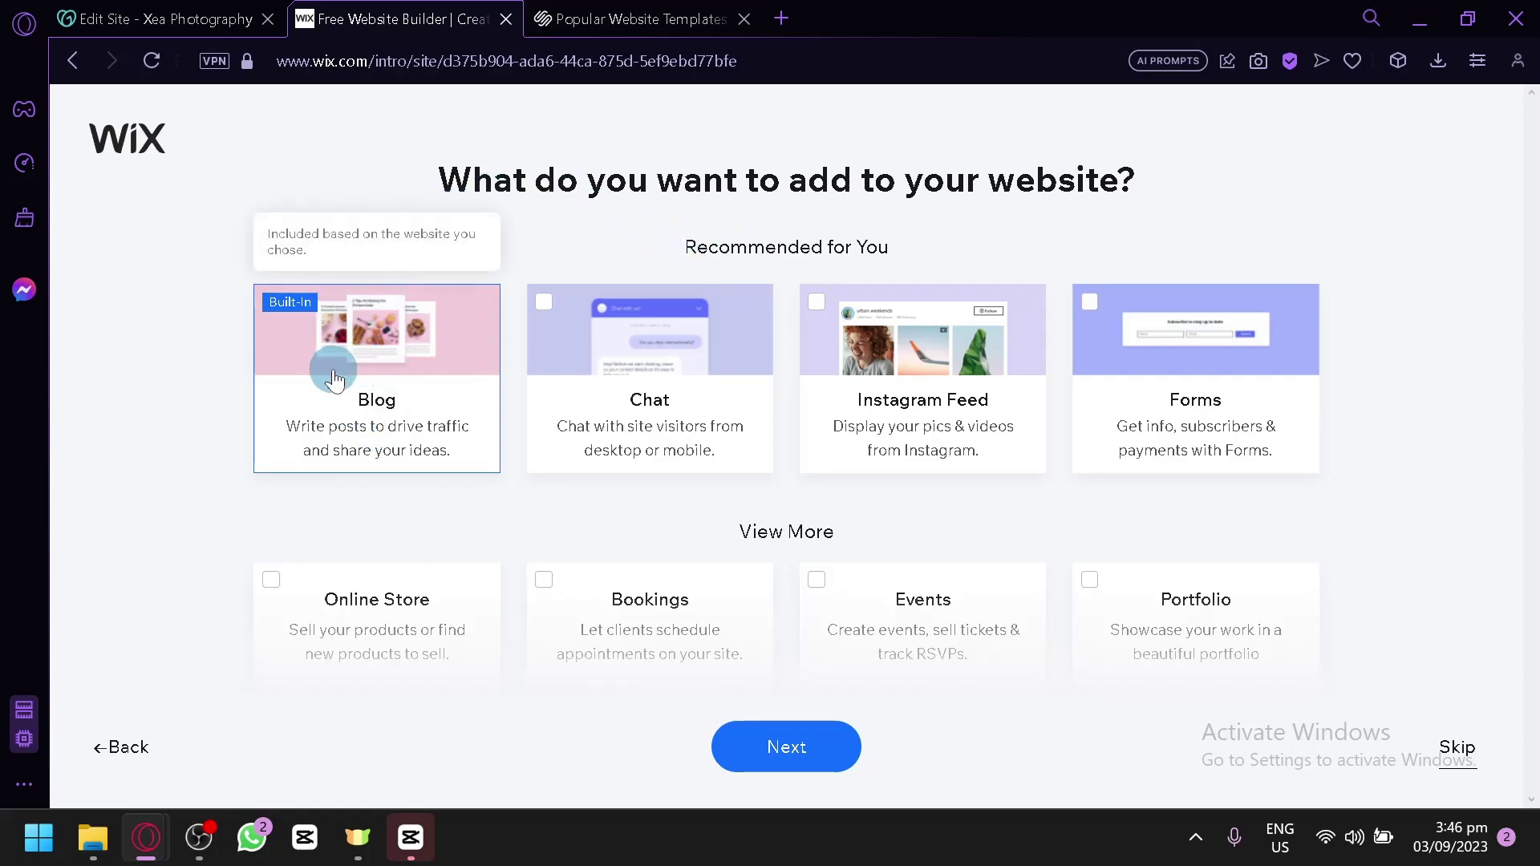
{"action": "scroll", "coordinate": [761, 265], "scroll_direction": "down", "scroll_amount": 4}
{"action": "scroll", "coordinate": [561, 562], "scroll_direction": "up", "scroll_amount": 2}
{"action": "scroll", "coordinate": [481, 482], "scroll_direction": "down", "scroll_amount": 4}
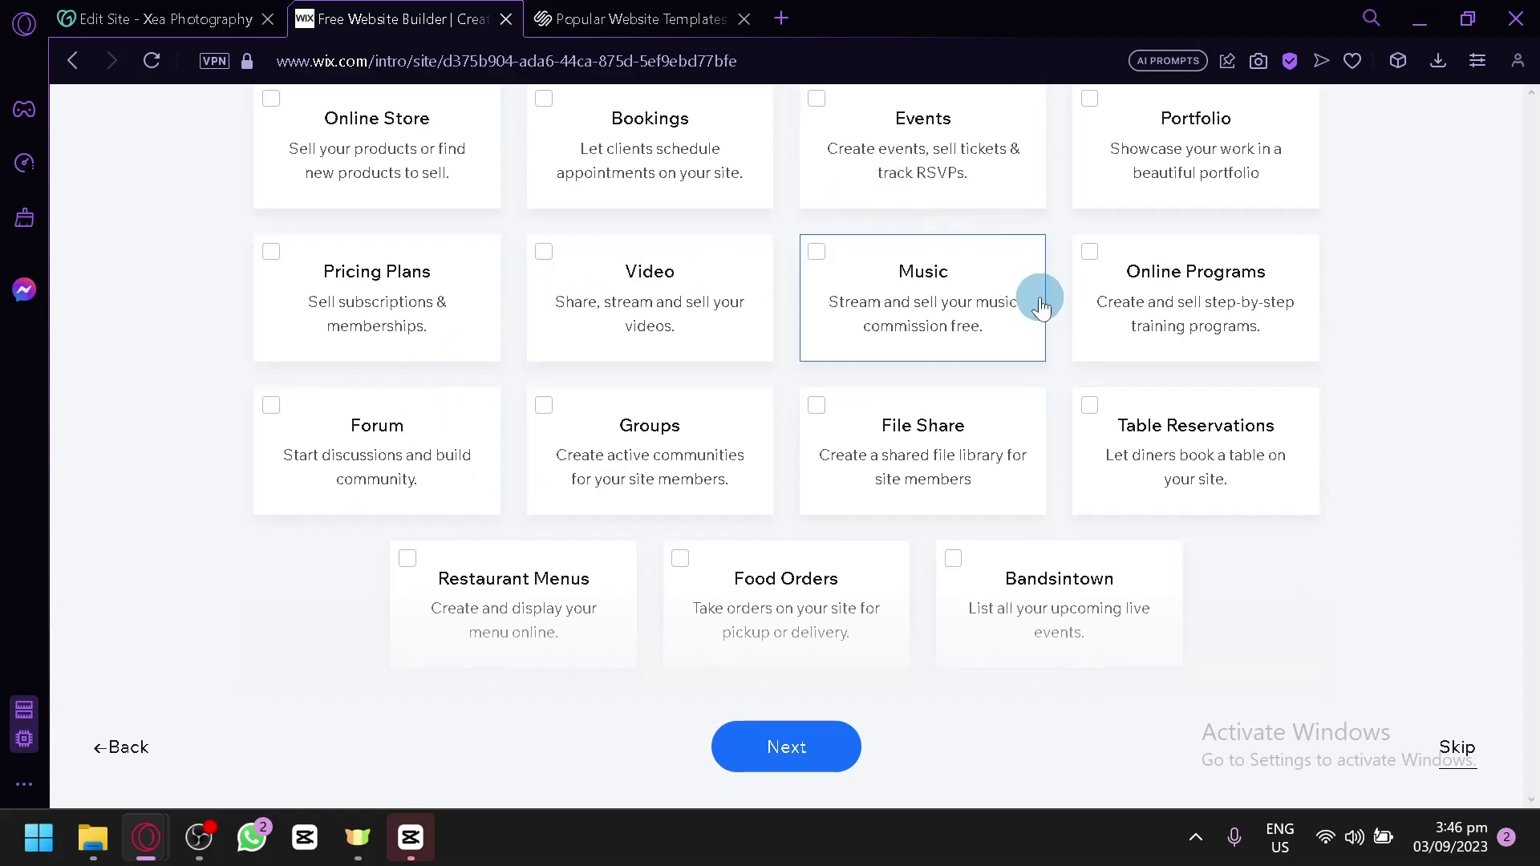
{"action": "scroll", "coordinate": [915, 383], "scroll_direction": "up", "scroll_amount": 4}
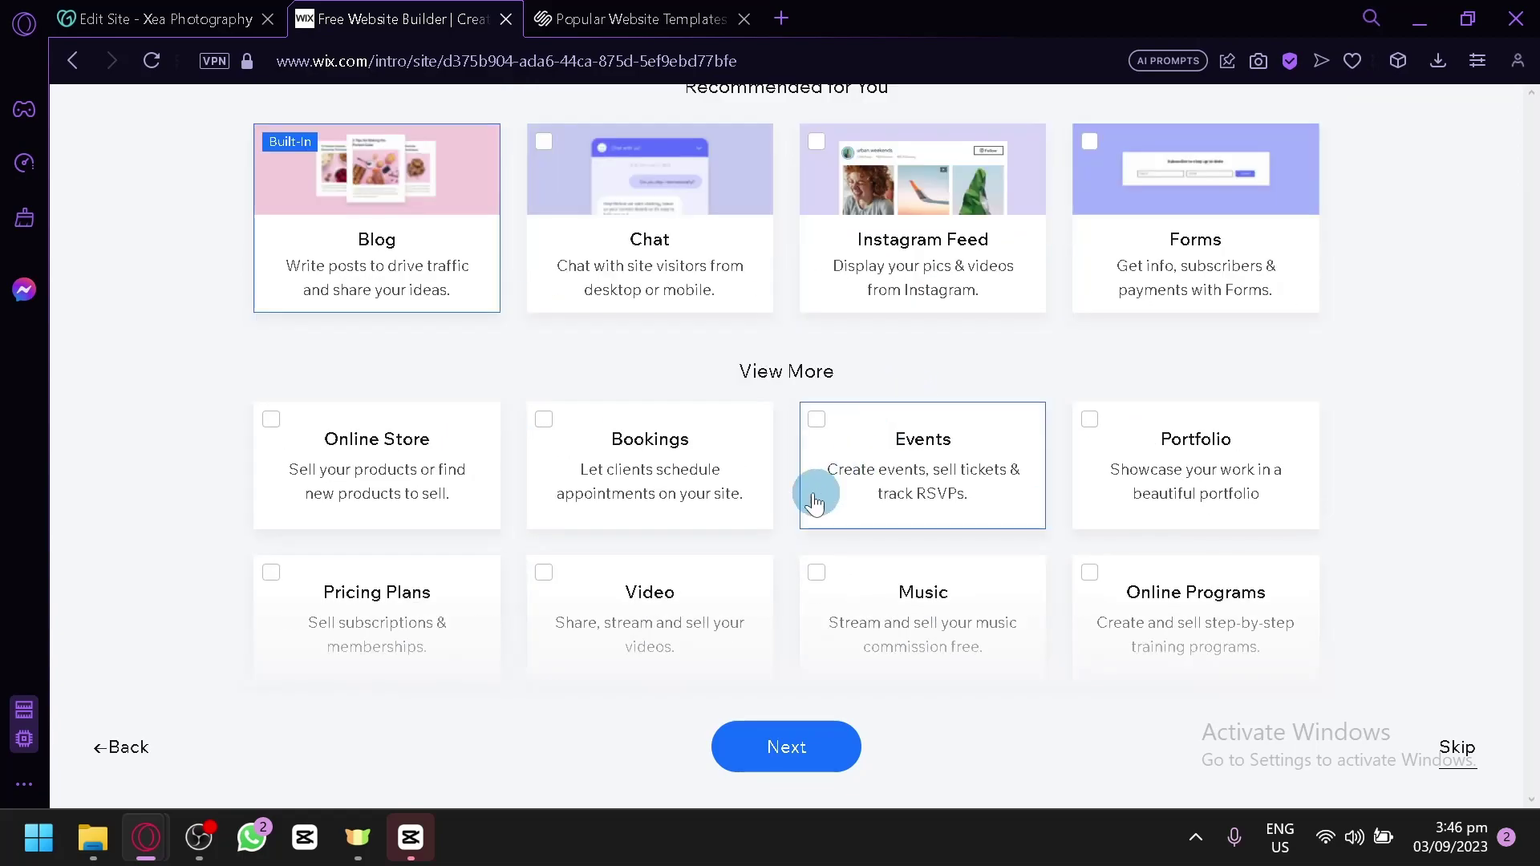
{"action": "scroll", "coordinate": [642, 493], "scroll_direction": "down", "scroll_amount": 2}
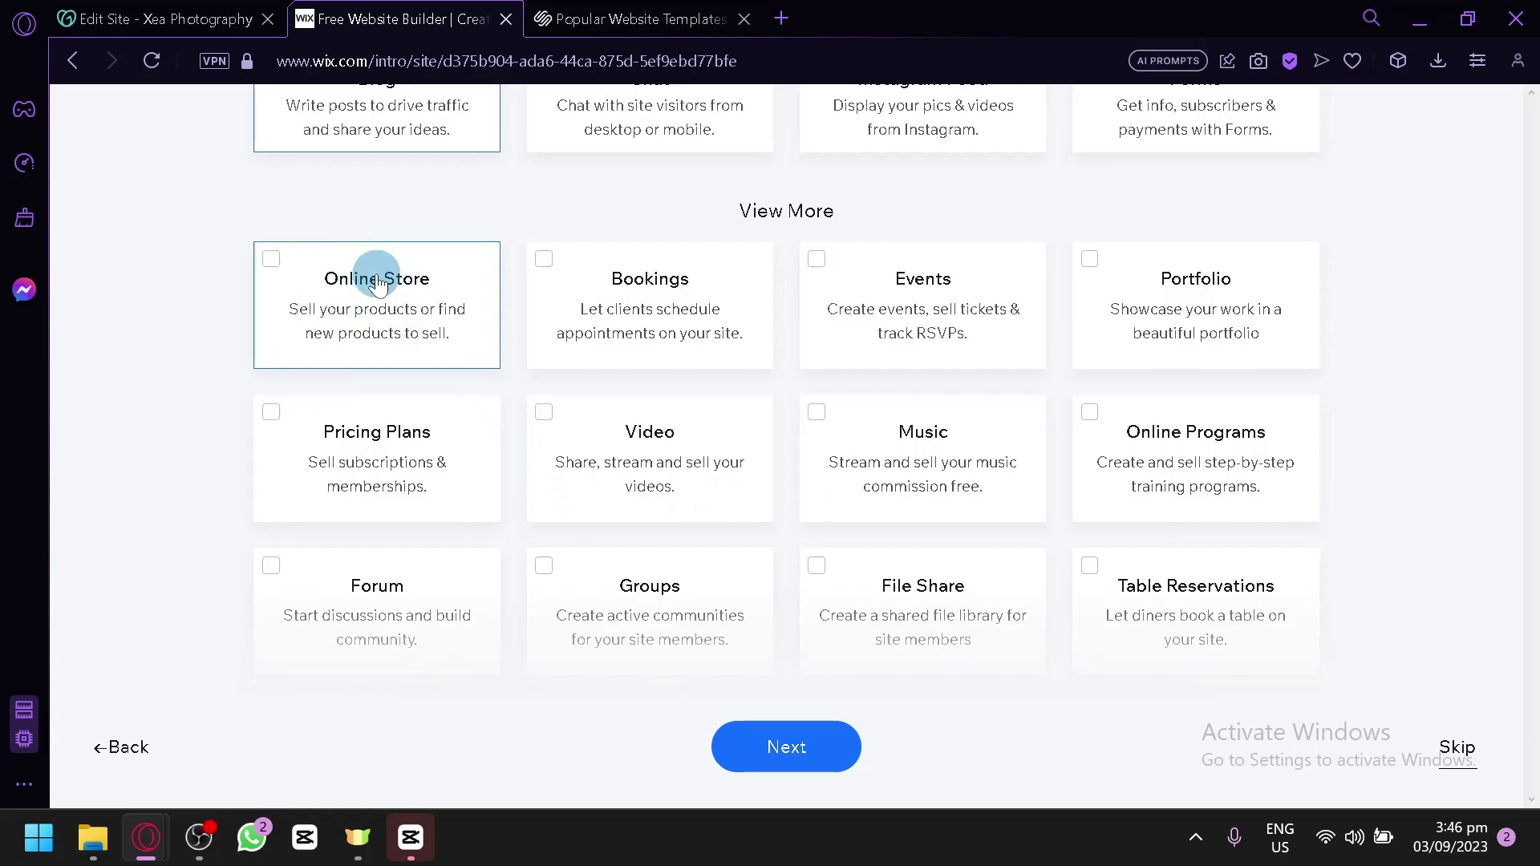
{"action": "scroll", "coordinate": [377, 283], "scroll_direction": "up", "scroll_amount": 4}
{"action": "scroll", "coordinate": [341, 523], "scroll_direction": "down", "scroll_amount": 2}
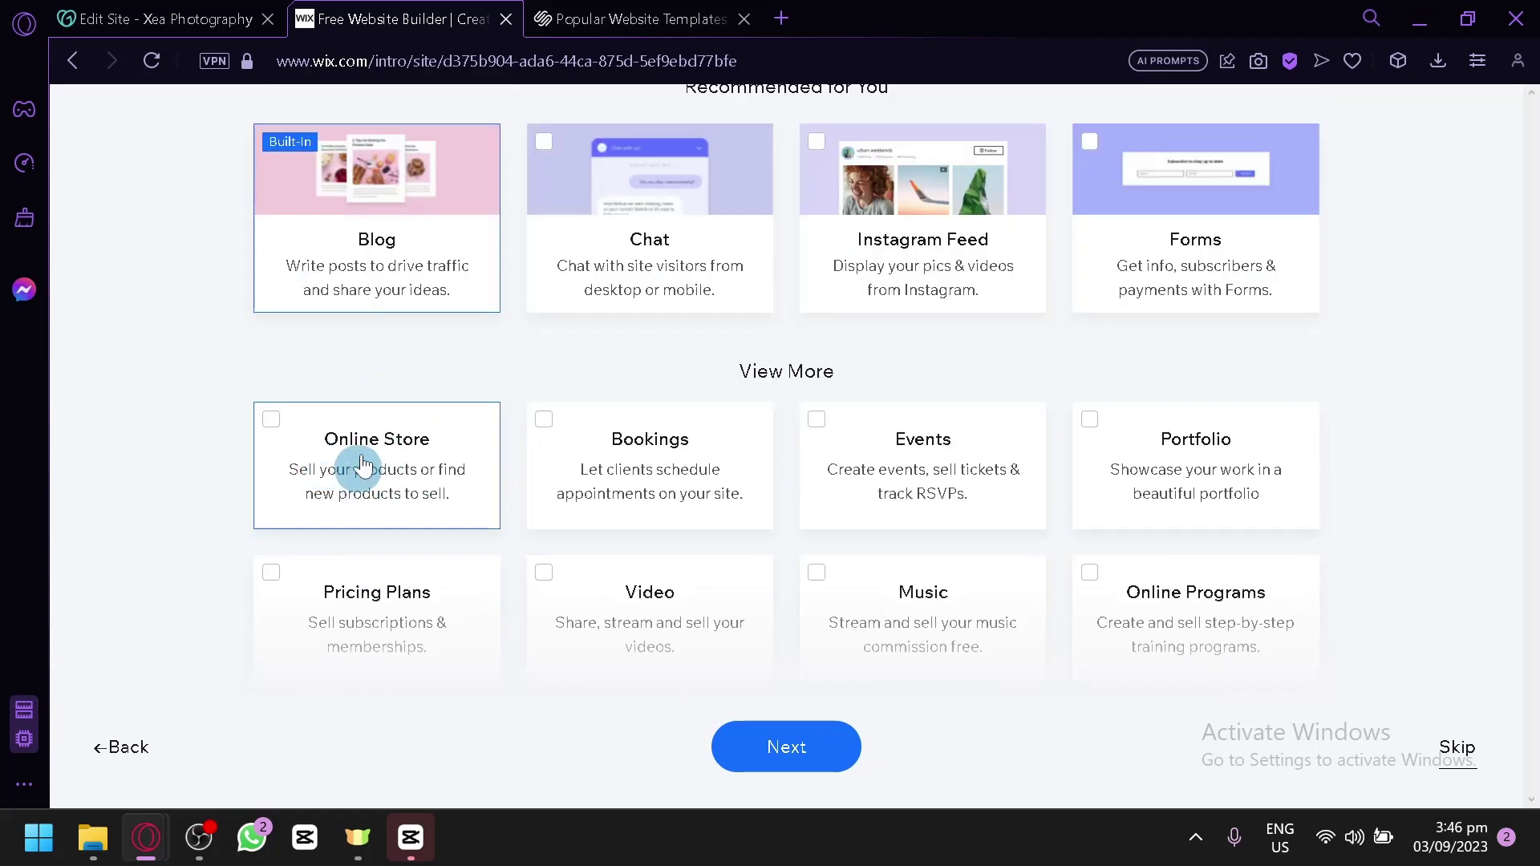
{"action": "scroll", "coordinate": [363, 465], "scroll_direction": "down", "scroll_amount": 4}
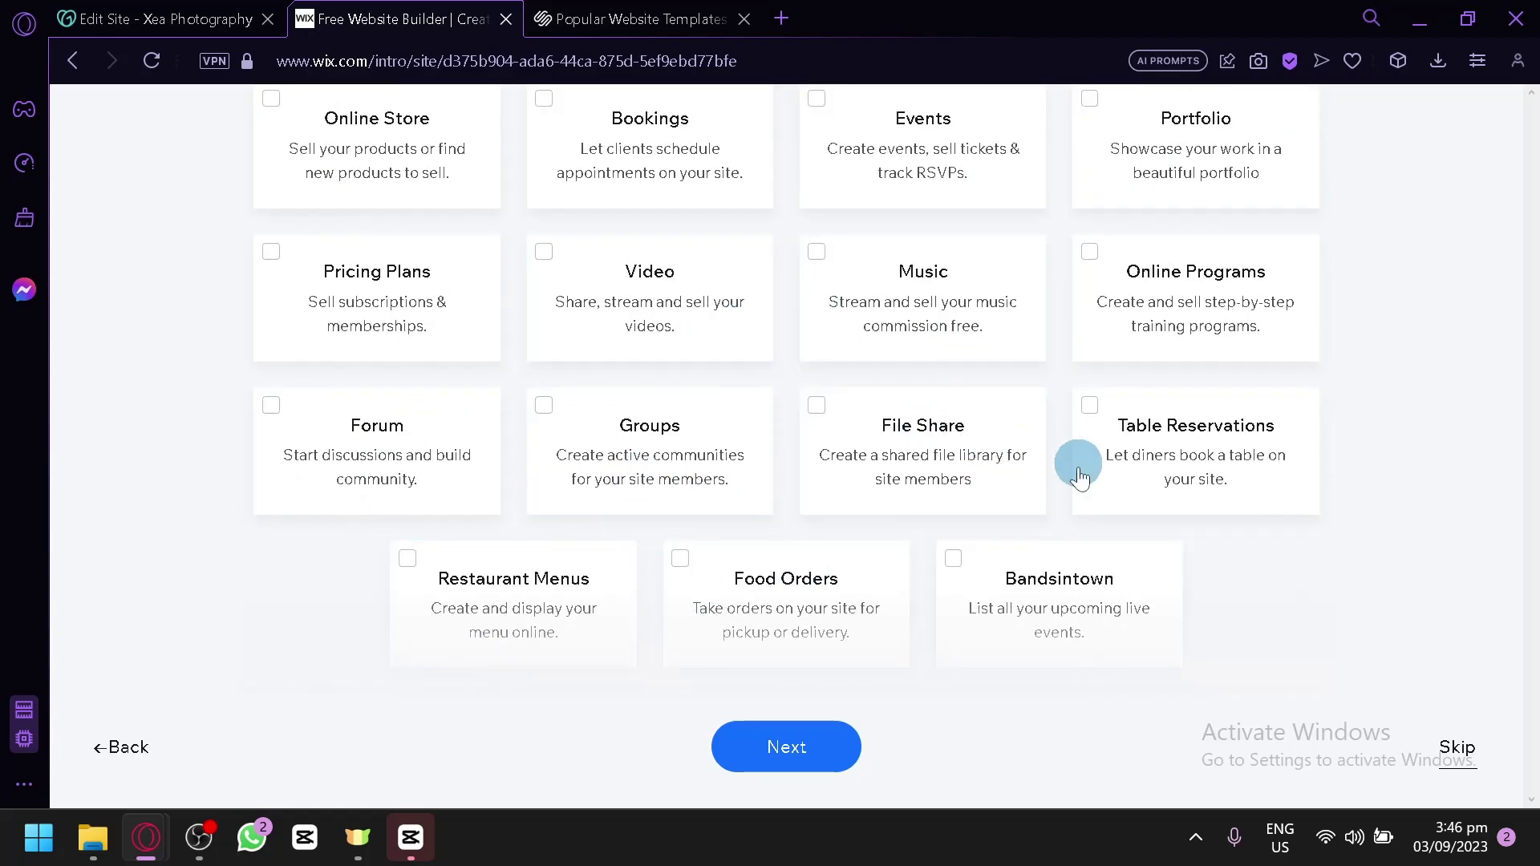
{"action": "scroll", "coordinate": [1086, 502], "scroll_direction": "up", "scroll_amount": 6}
{"action": "scroll", "coordinate": [1035, 399], "scroll_direction": "down", "scroll_amount": 5}
{"action": "scroll", "coordinate": [911, 450], "scroll_direction": "up", "scroll_amount": 5}
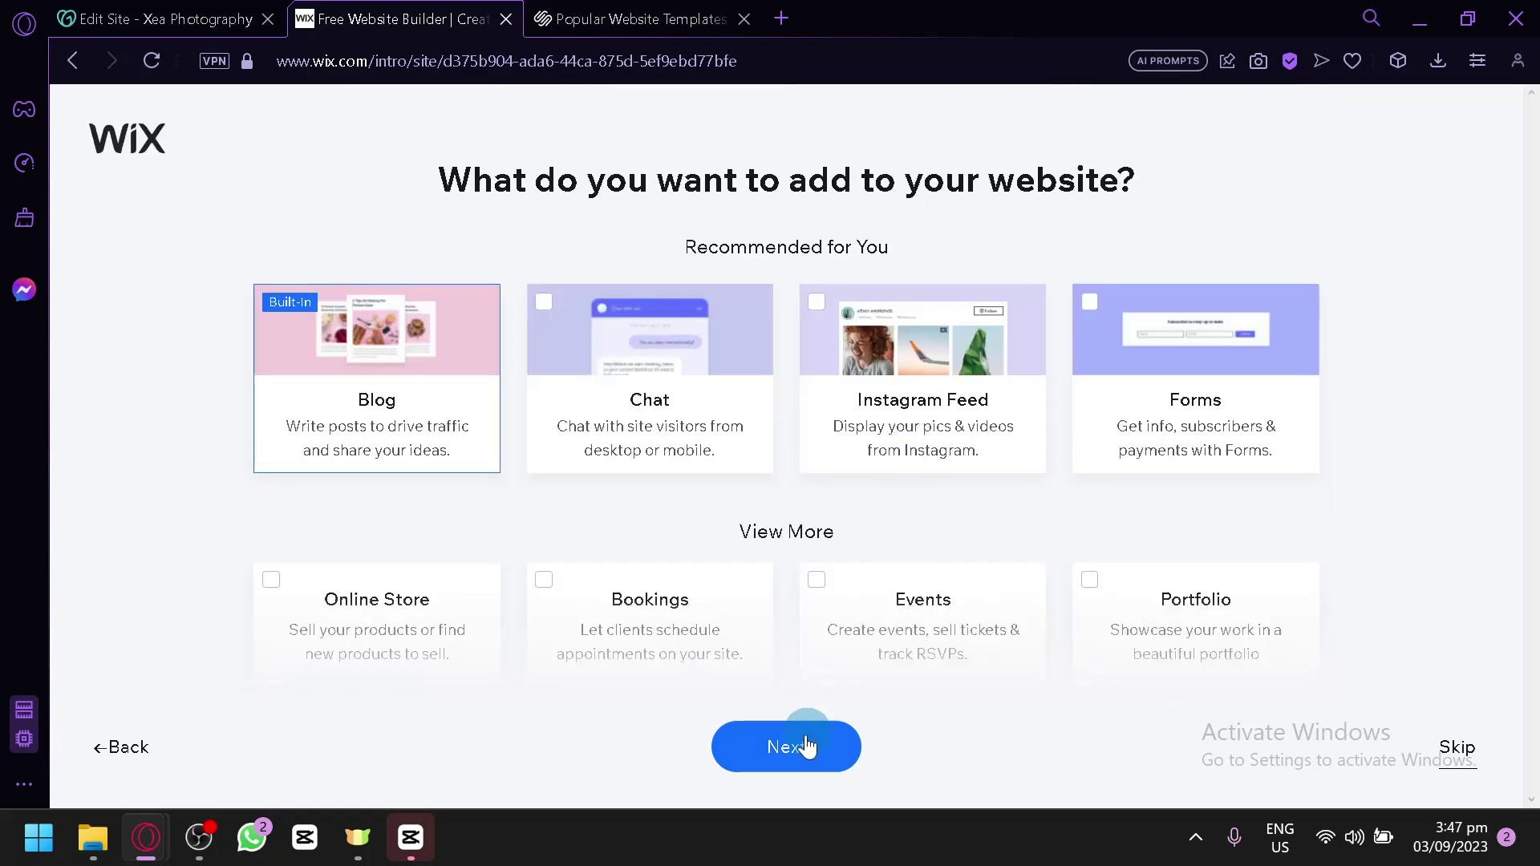
{"action": "left_click", "coordinate": [767, 770]}
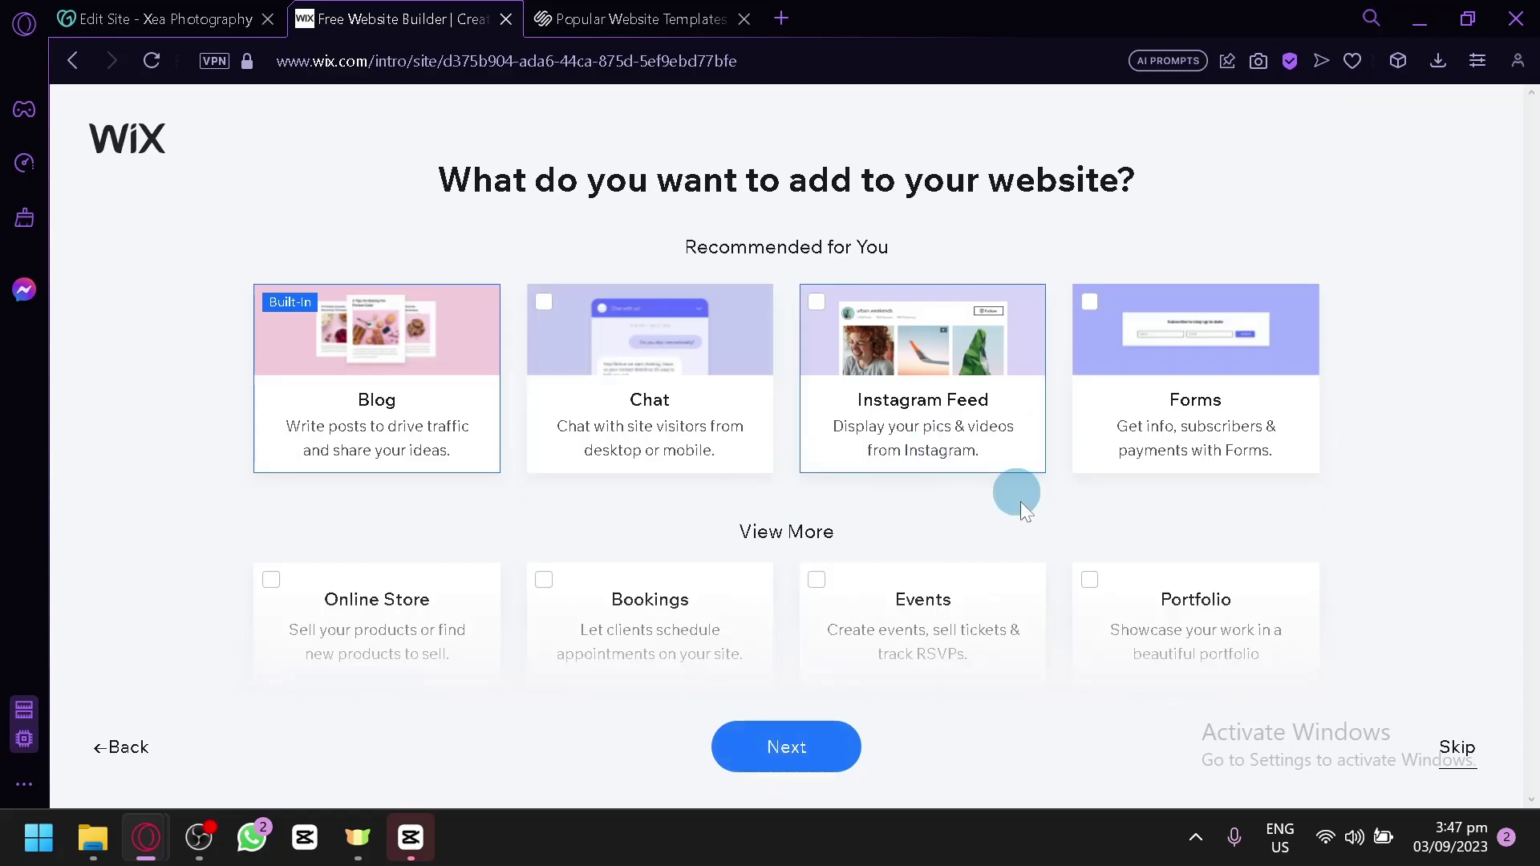
- Finish Wix feature selection and choose 'Begin with a template' to load the blog templates gallery
{"action": "left_click", "coordinate": [774, 770]}
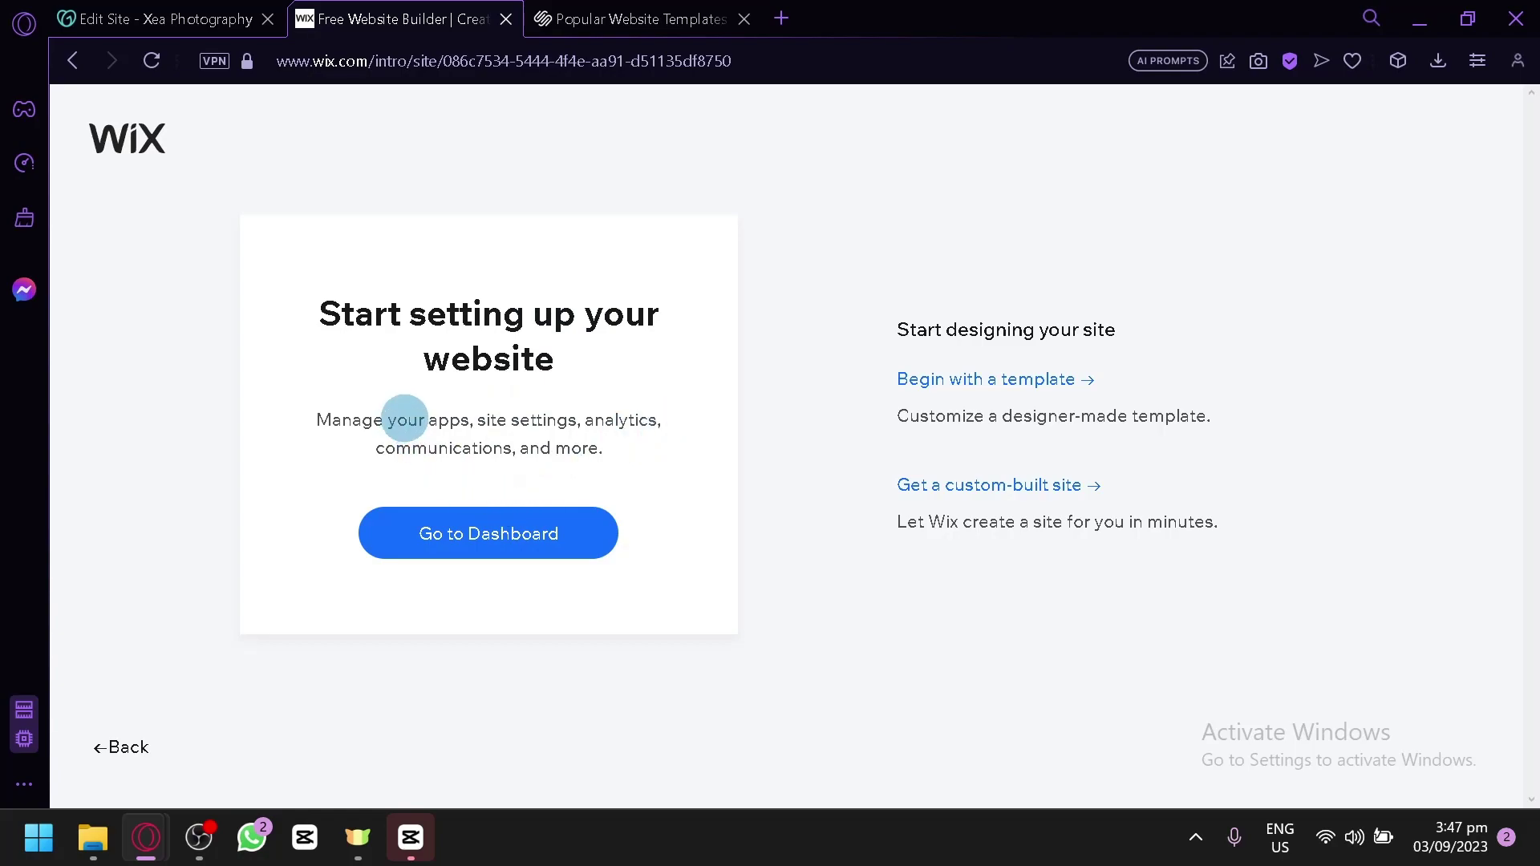
{"action": "left_click", "coordinate": [951, 382]}
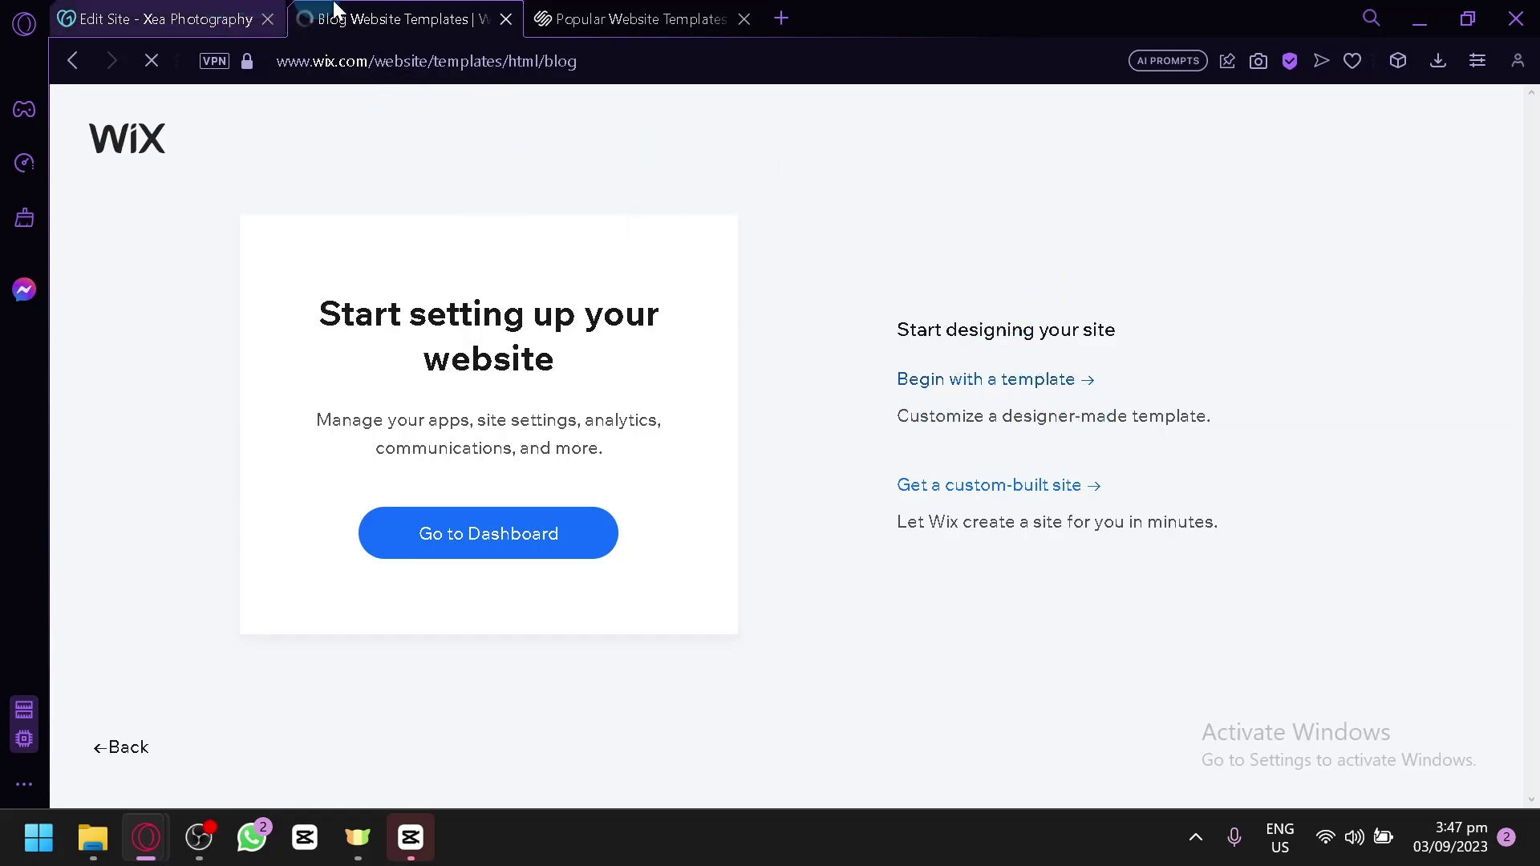
- Start a new Squarespace site from the Bailard template
{"action": "left_click", "coordinate": [629, 16]}
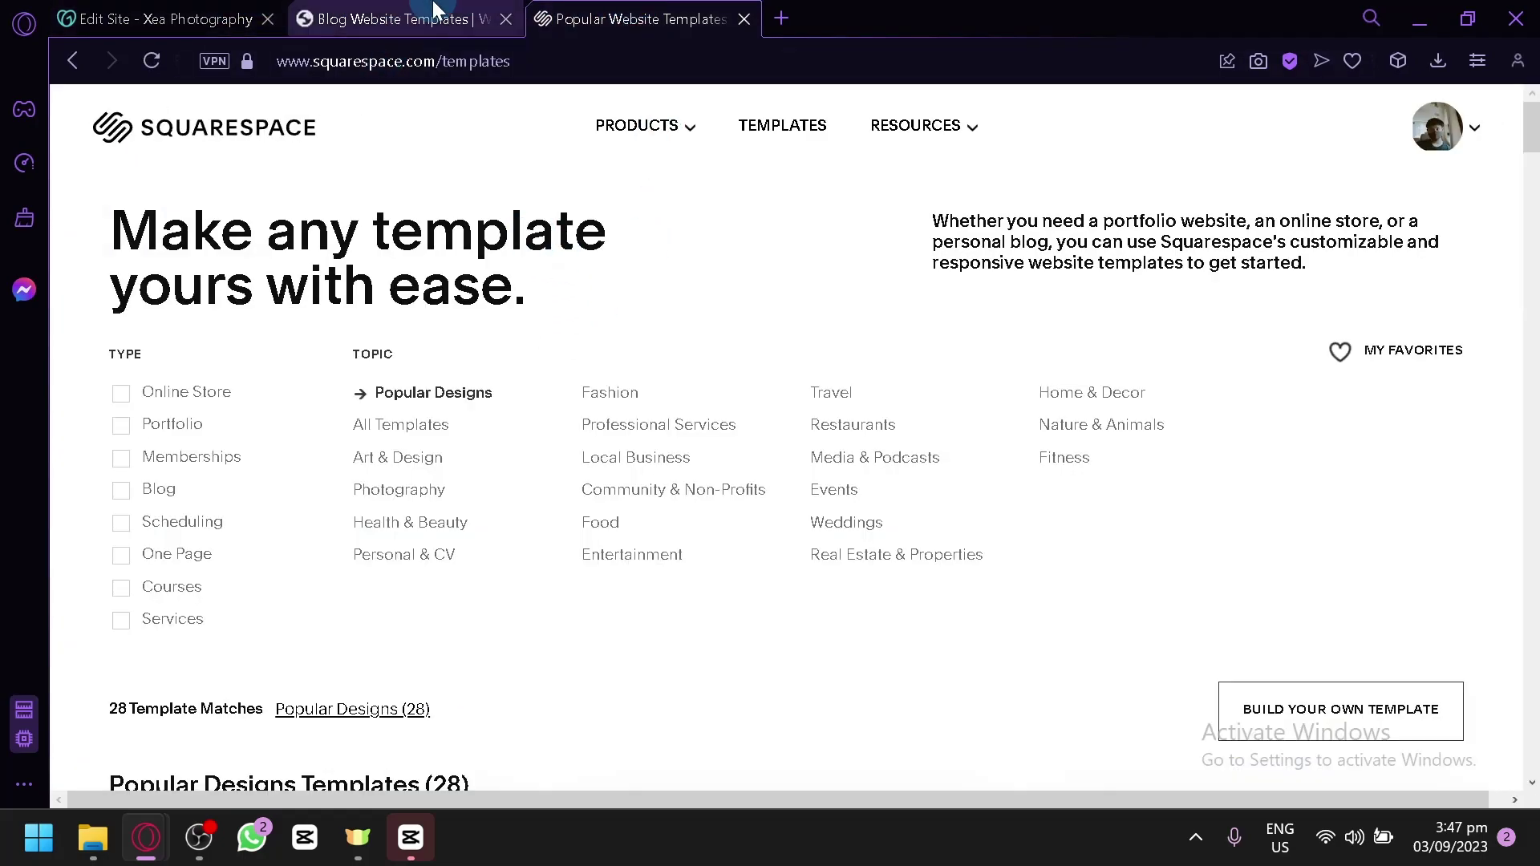
{"action": "left_click", "coordinate": [401, 18]}
{"action": "left_click", "coordinate": [633, 16]}
{"action": "scroll", "coordinate": [656, 376], "scroll_direction": "down", "scroll_amount": 8}
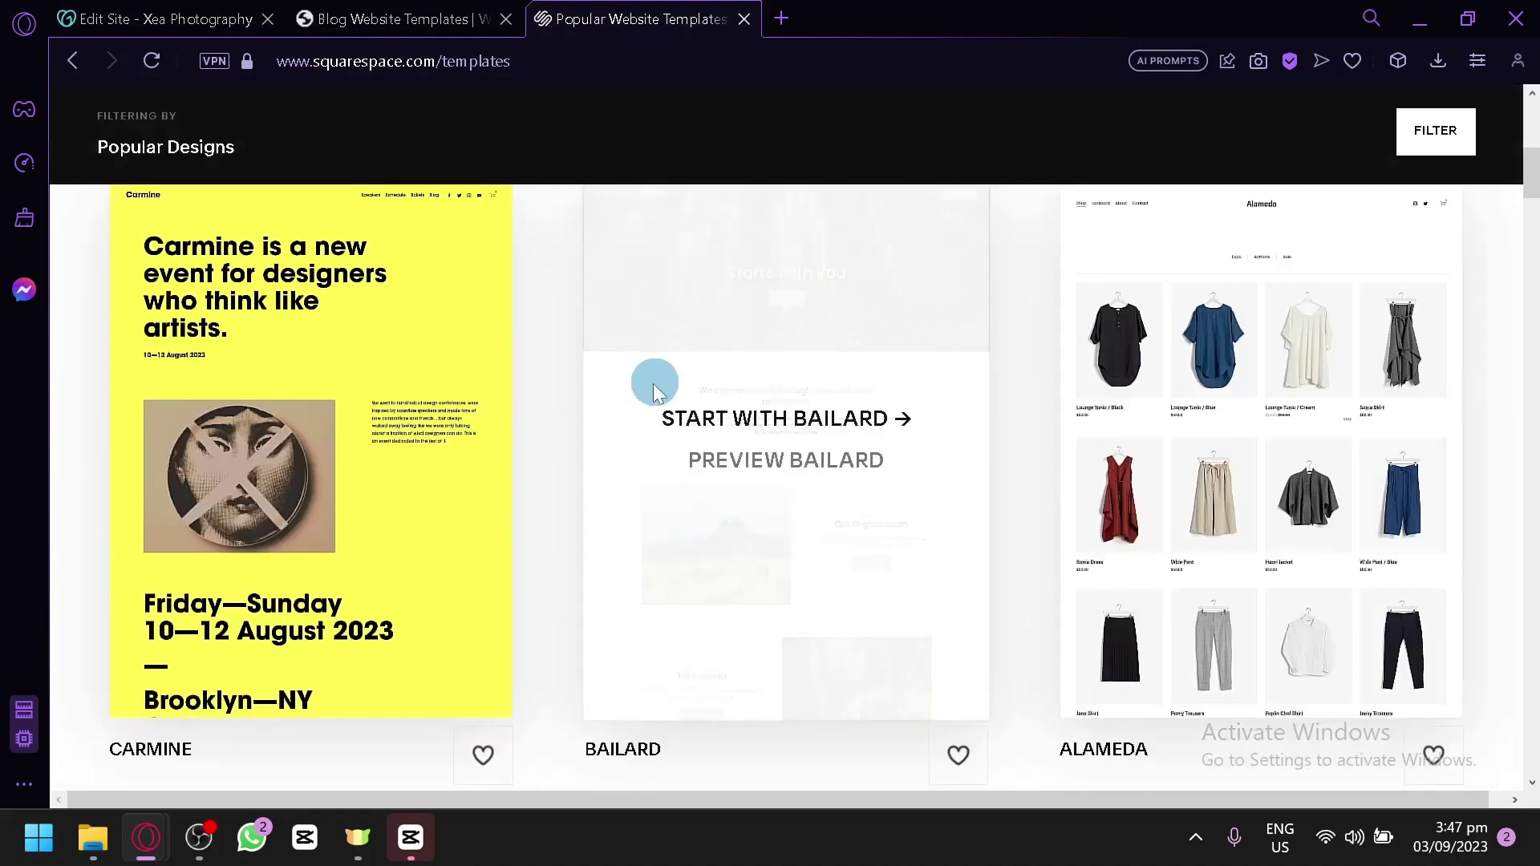
{"action": "scroll", "coordinate": [653, 379], "scroll_direction": "up", "scroll_amount": 4}
{"action": "scroll", "coordinate": [653, 379], "scroll_direction": "down", "scroll_amount": 6}
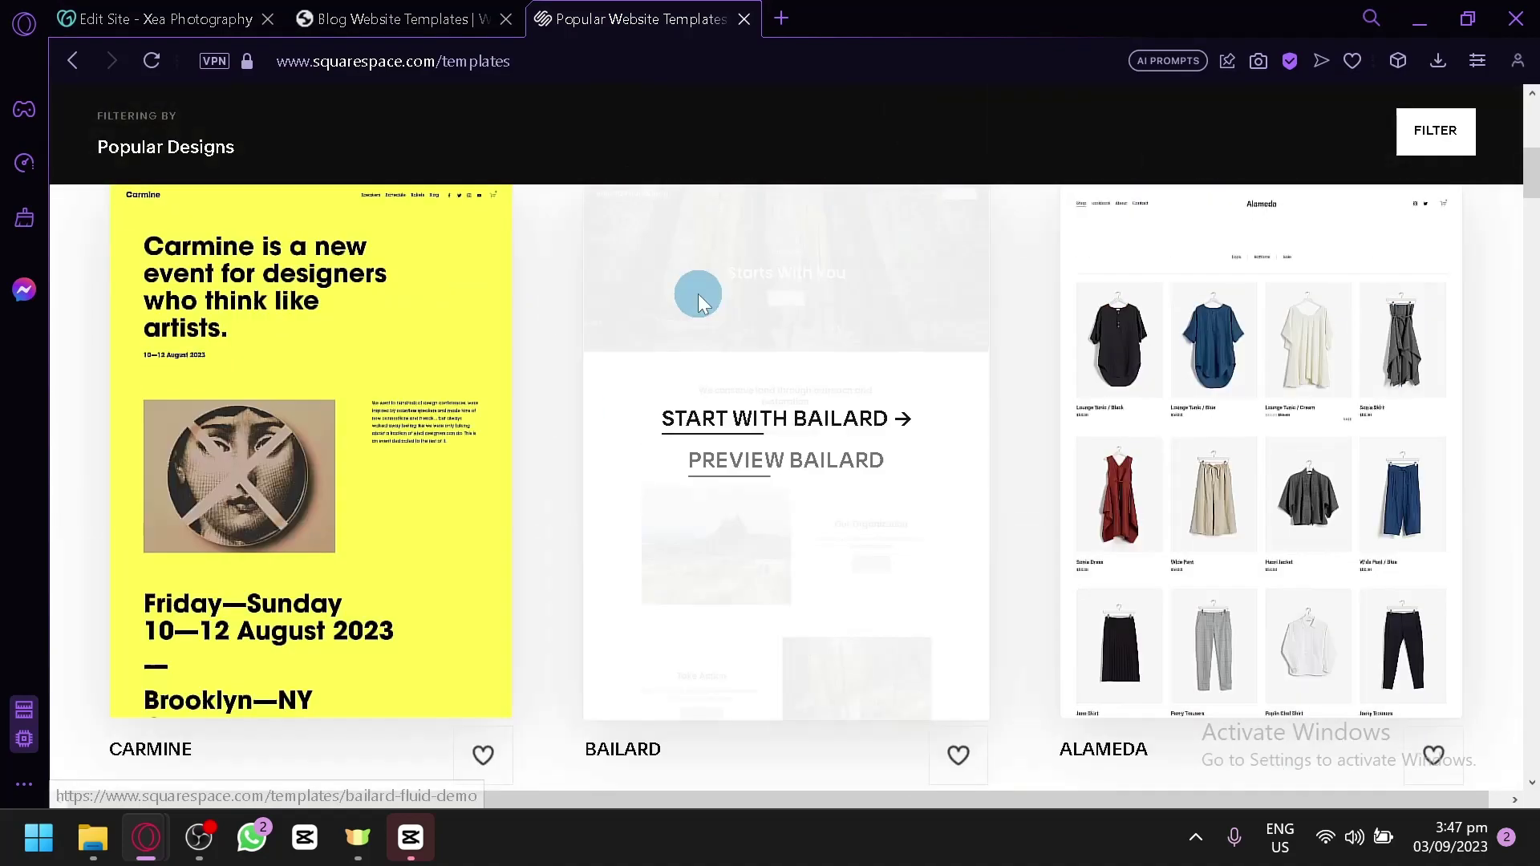
{"action": "scroll", "coordinate": [578, 430], "scroll_direction": "up", "scroll_amount": 6}
{"action": "scroll", "coordinate": [585, 369], "scroll_direction": "down", "scroll_amount": 2}
{"action": "scroll", "coordinate": [609, 332], "scroll_direction": "down", "scroll_amount": 2}
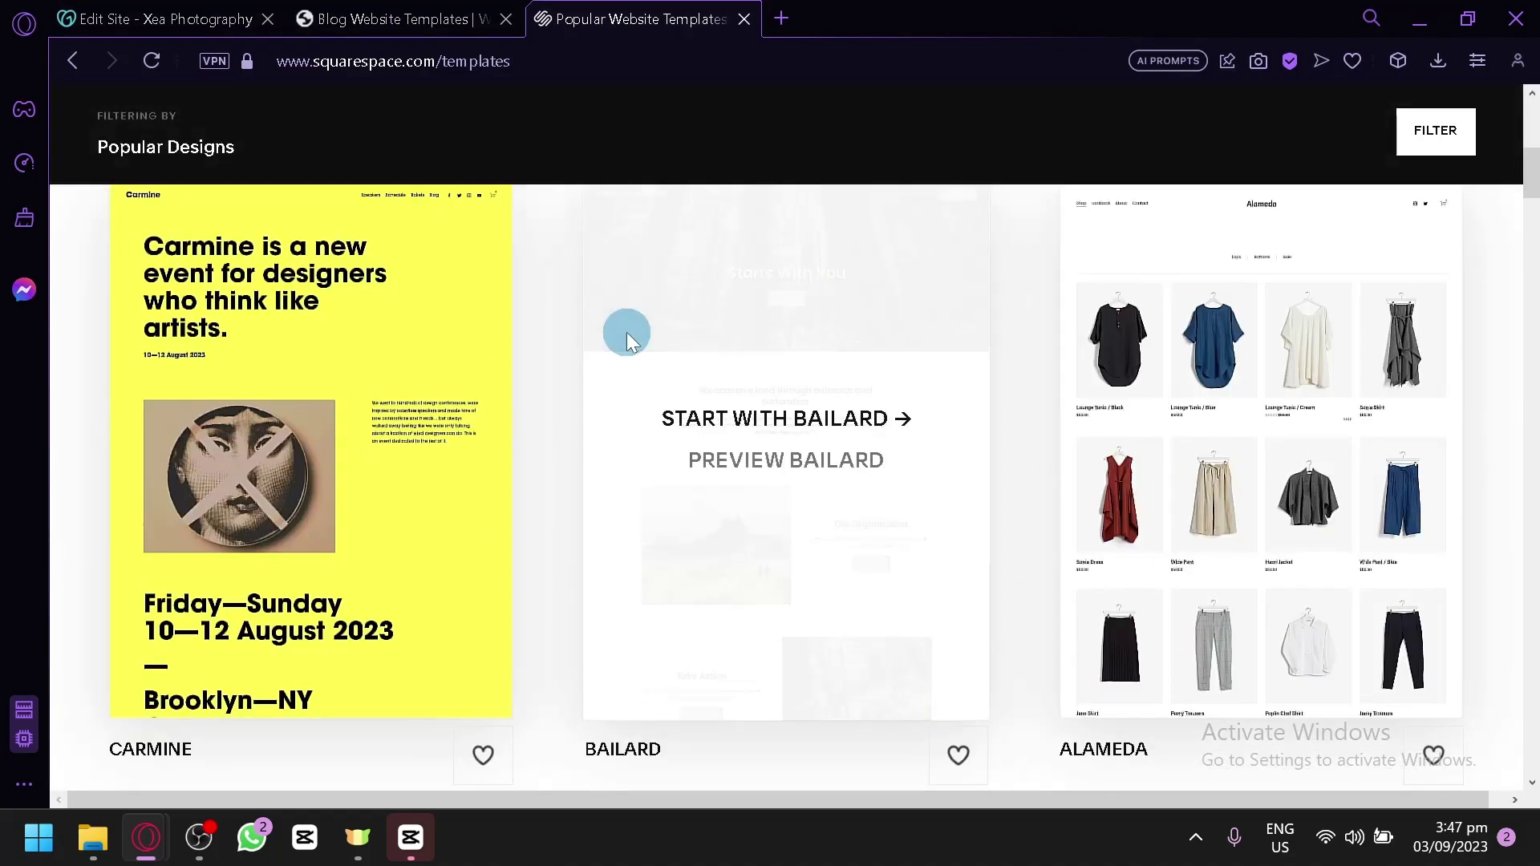
{"action": "left_click", "coordinate": [760, 420]}
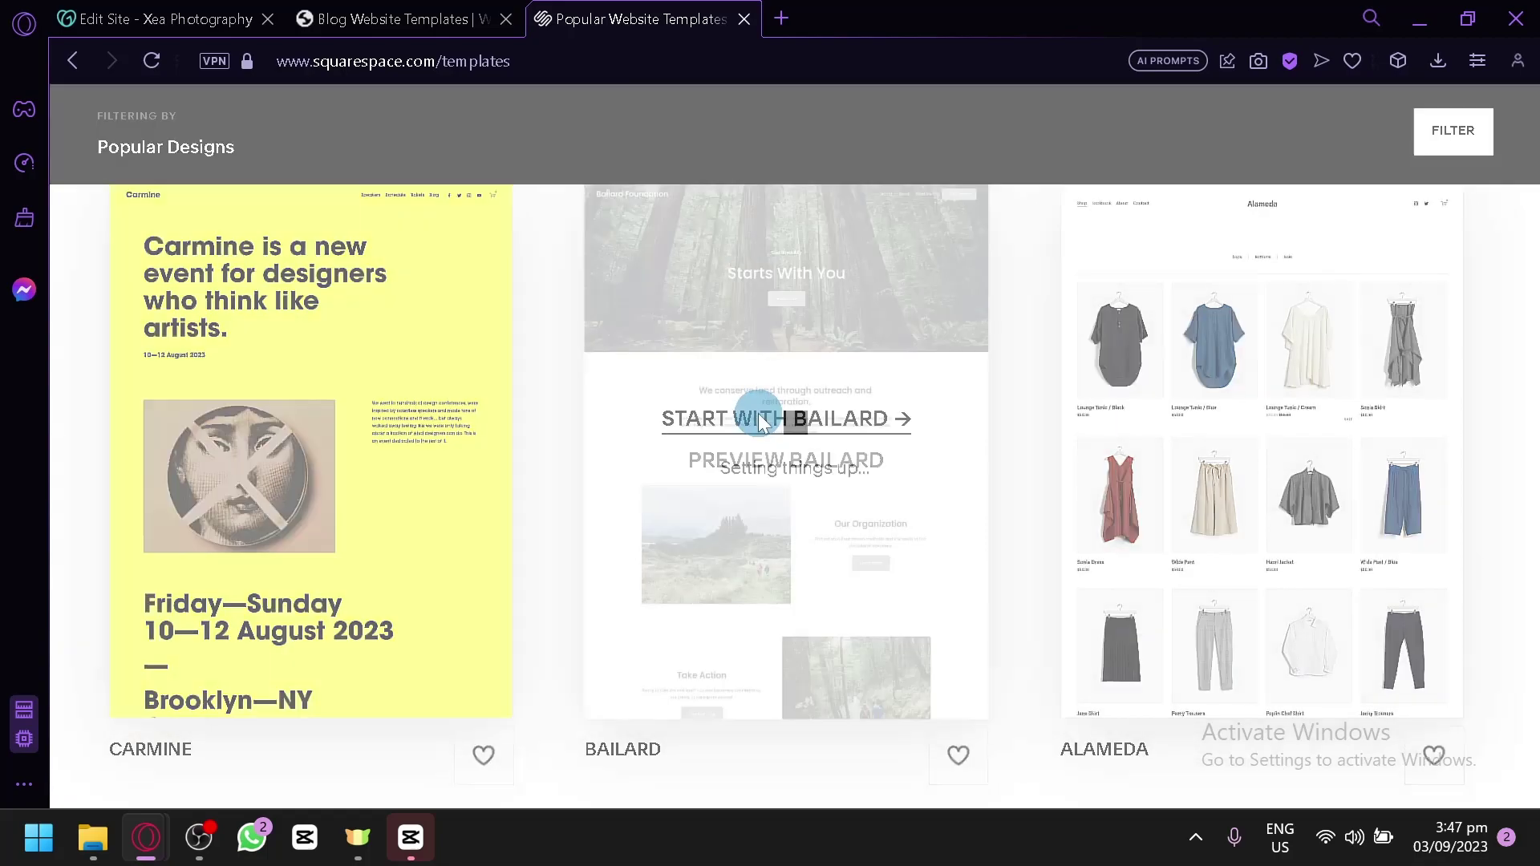
- Pick a Wix blog template and open it for editing
{"action": "left_click", "coordinate": [403, 18]}
{"action": "left_click", "coordinate": [651, 181]}
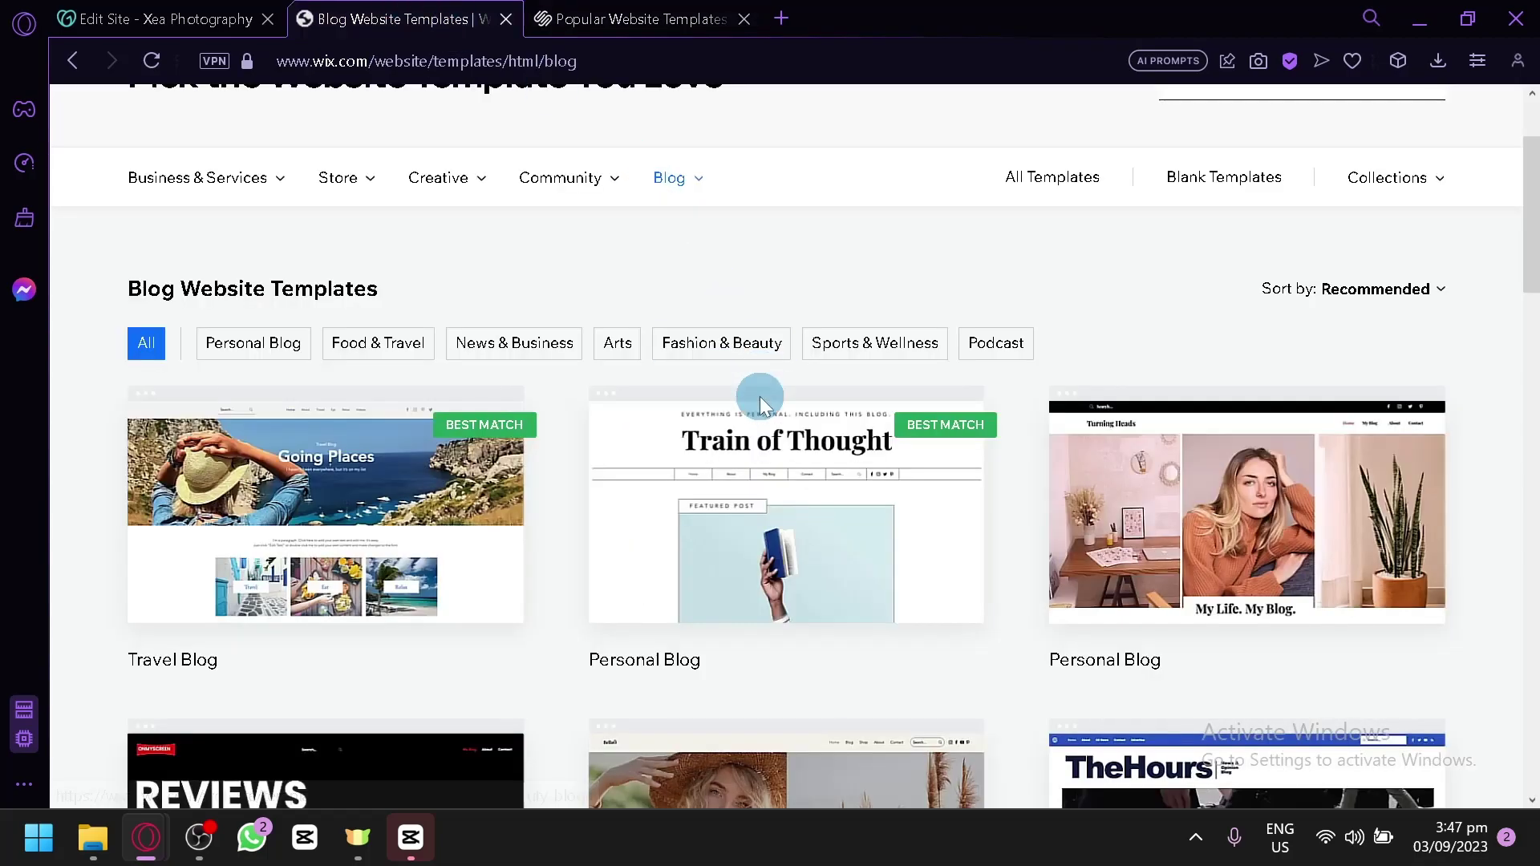
{"action": "left_click", "coordinate": [340, 479]}
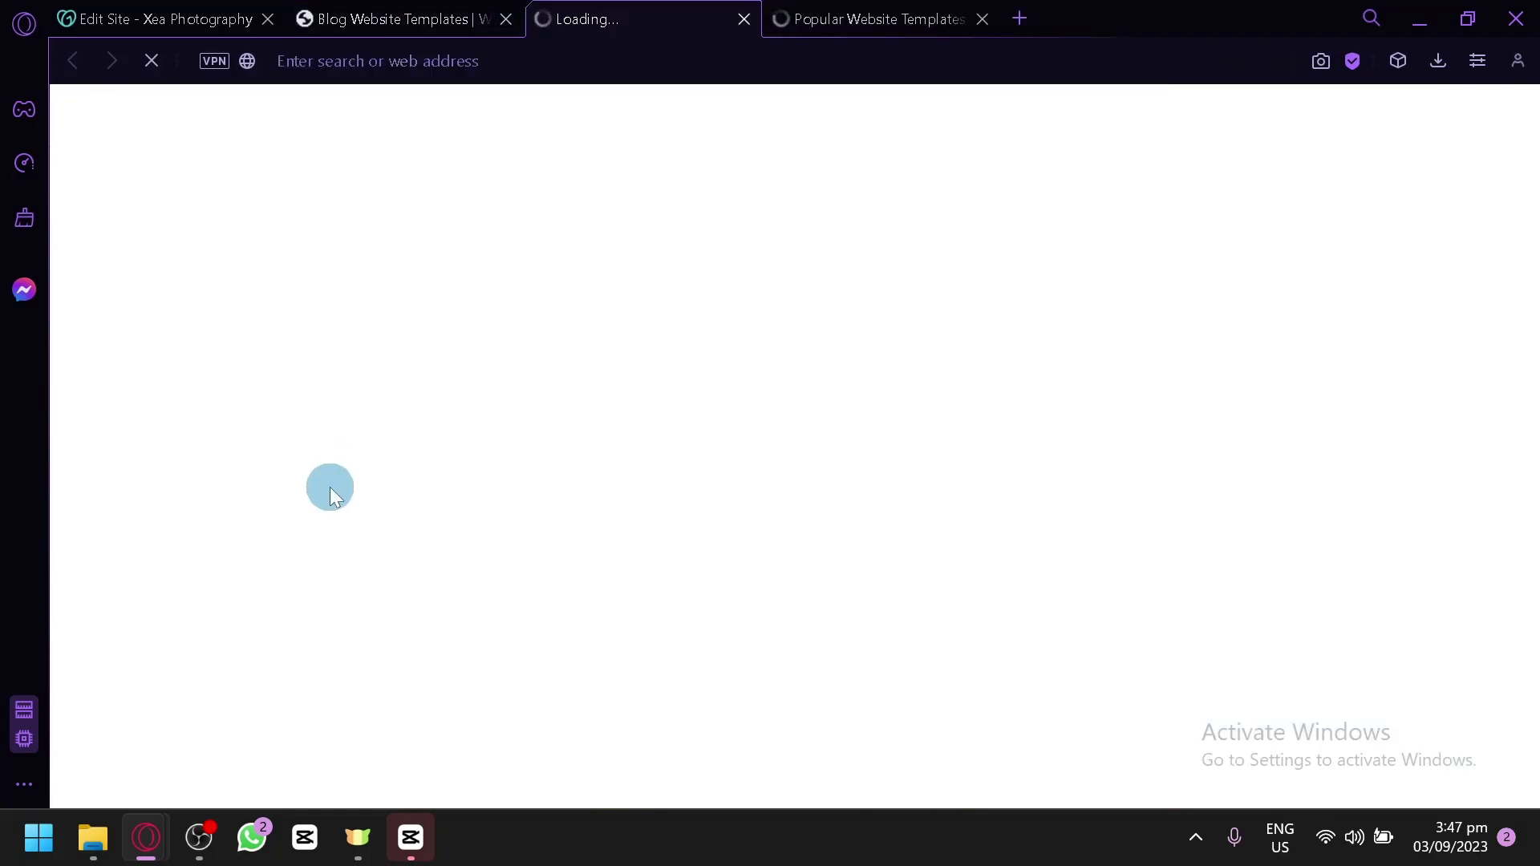
- Close the Wix templates tab and dismiss GoDaddy's congratulations message to show the Next Steps list
{"action": "left_click", "coordinate": [506, 19]}
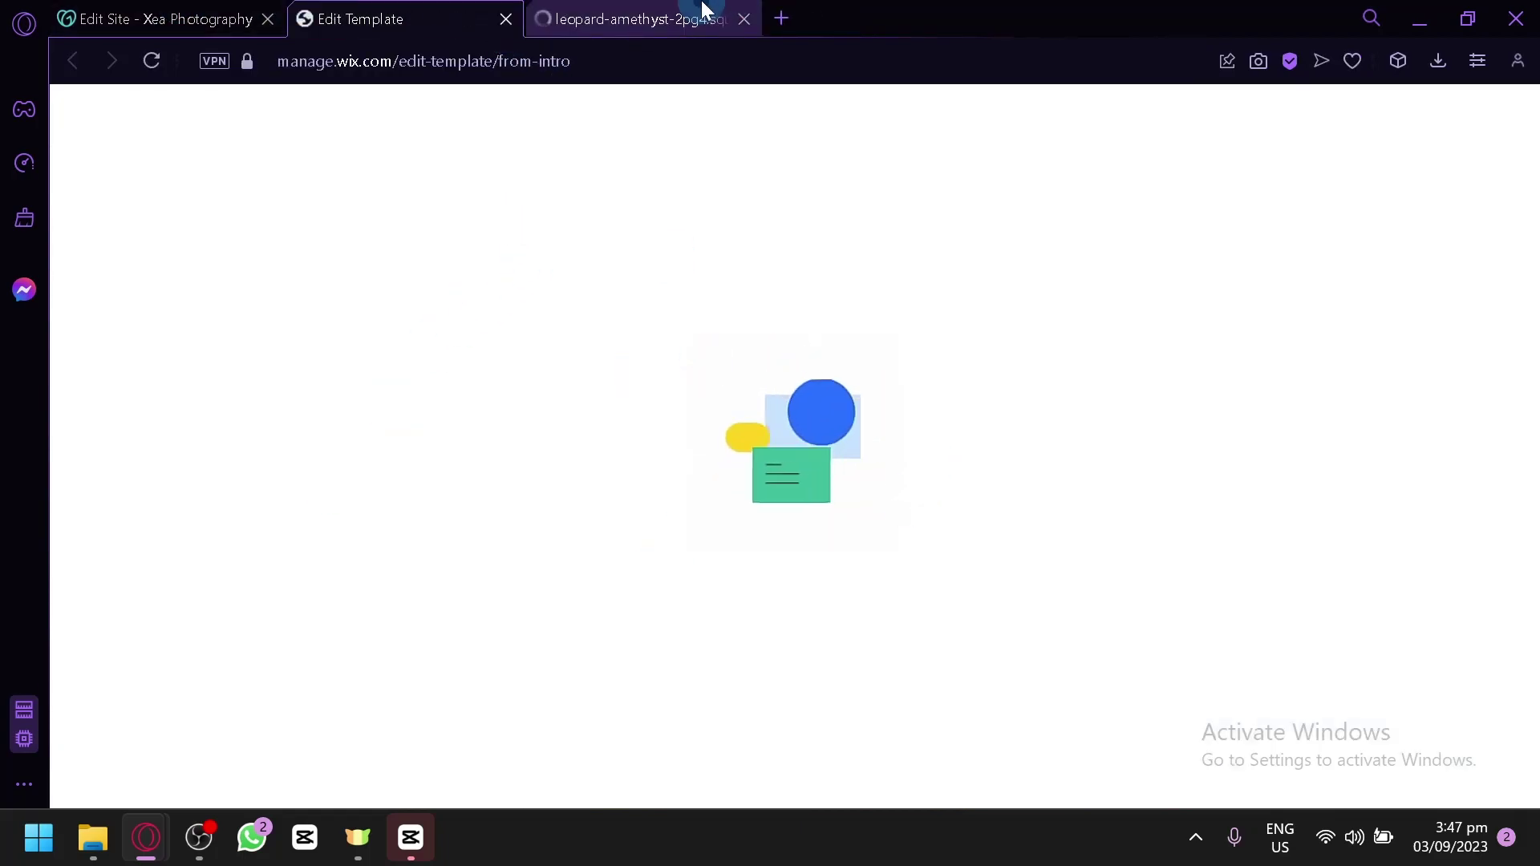
{"action": "left_click", "coordinate": [701, 11]}
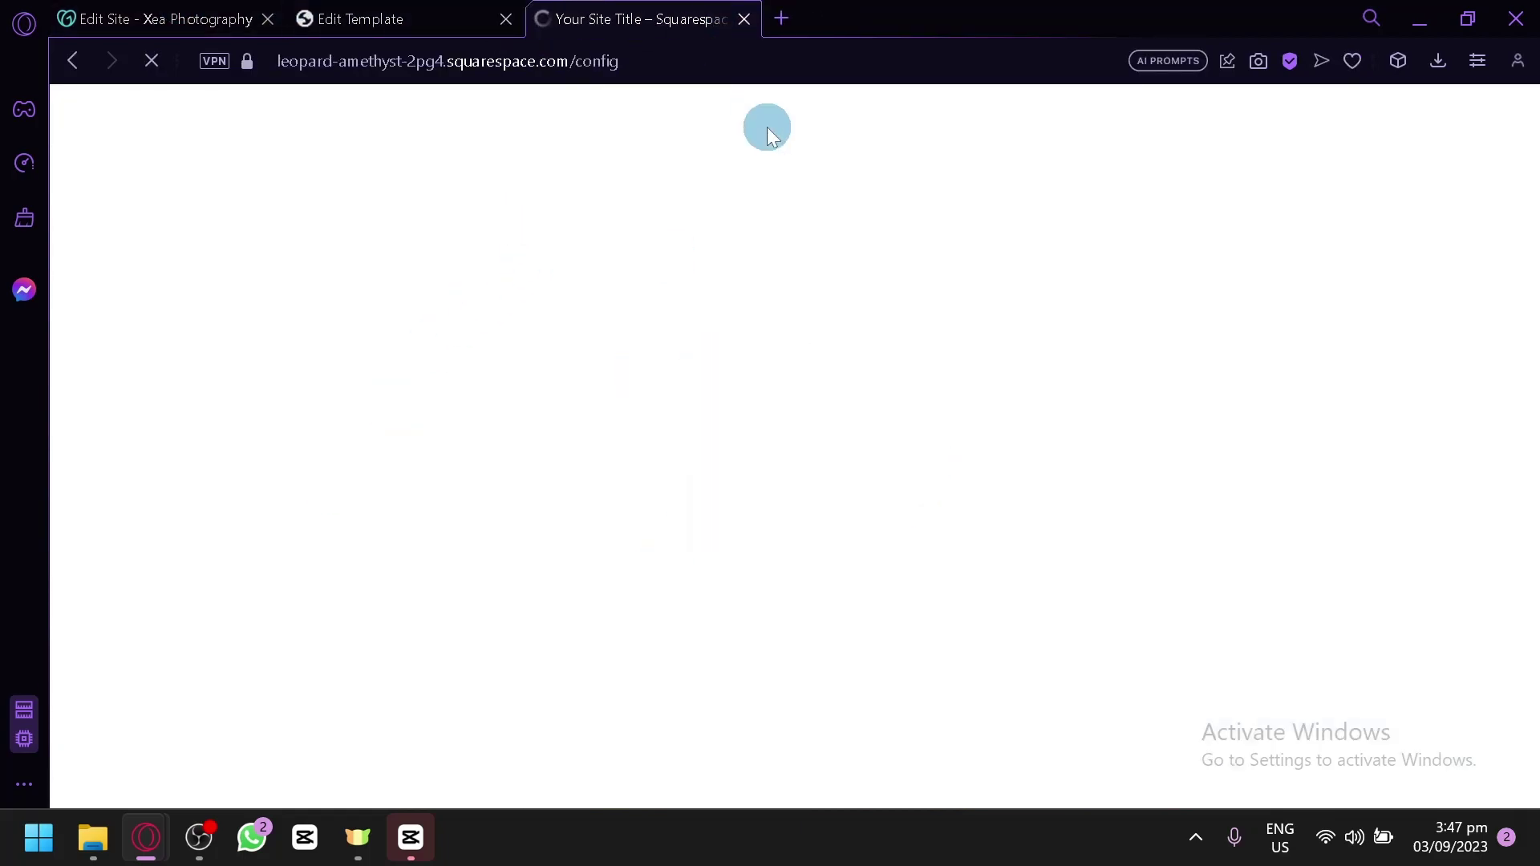
{"action": "left_click", "coordinate": [153, 10]}
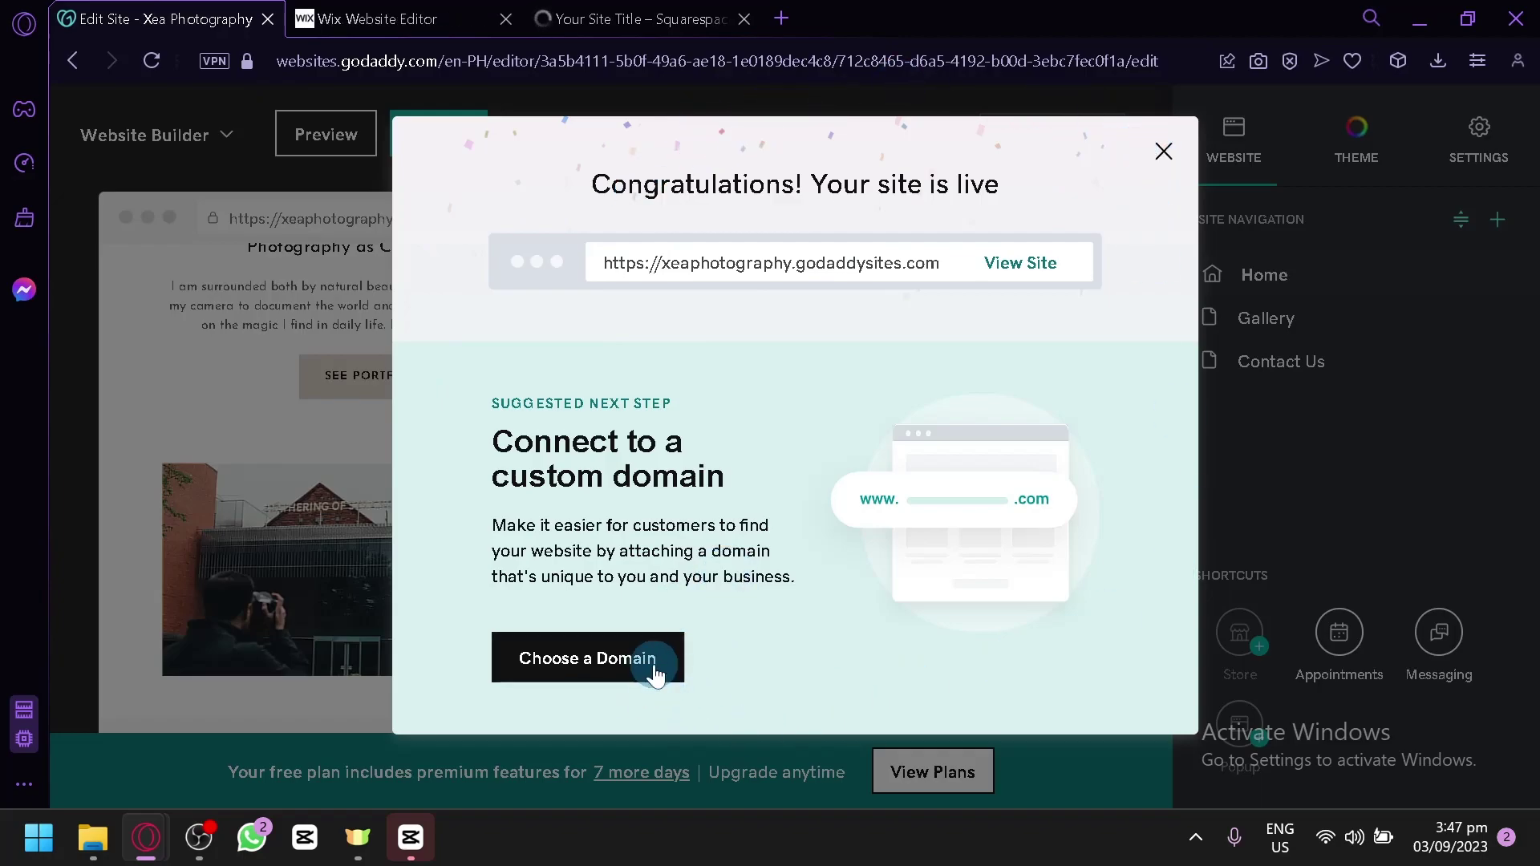
{"action": "left_click", "coordinate": [1164, 151]}
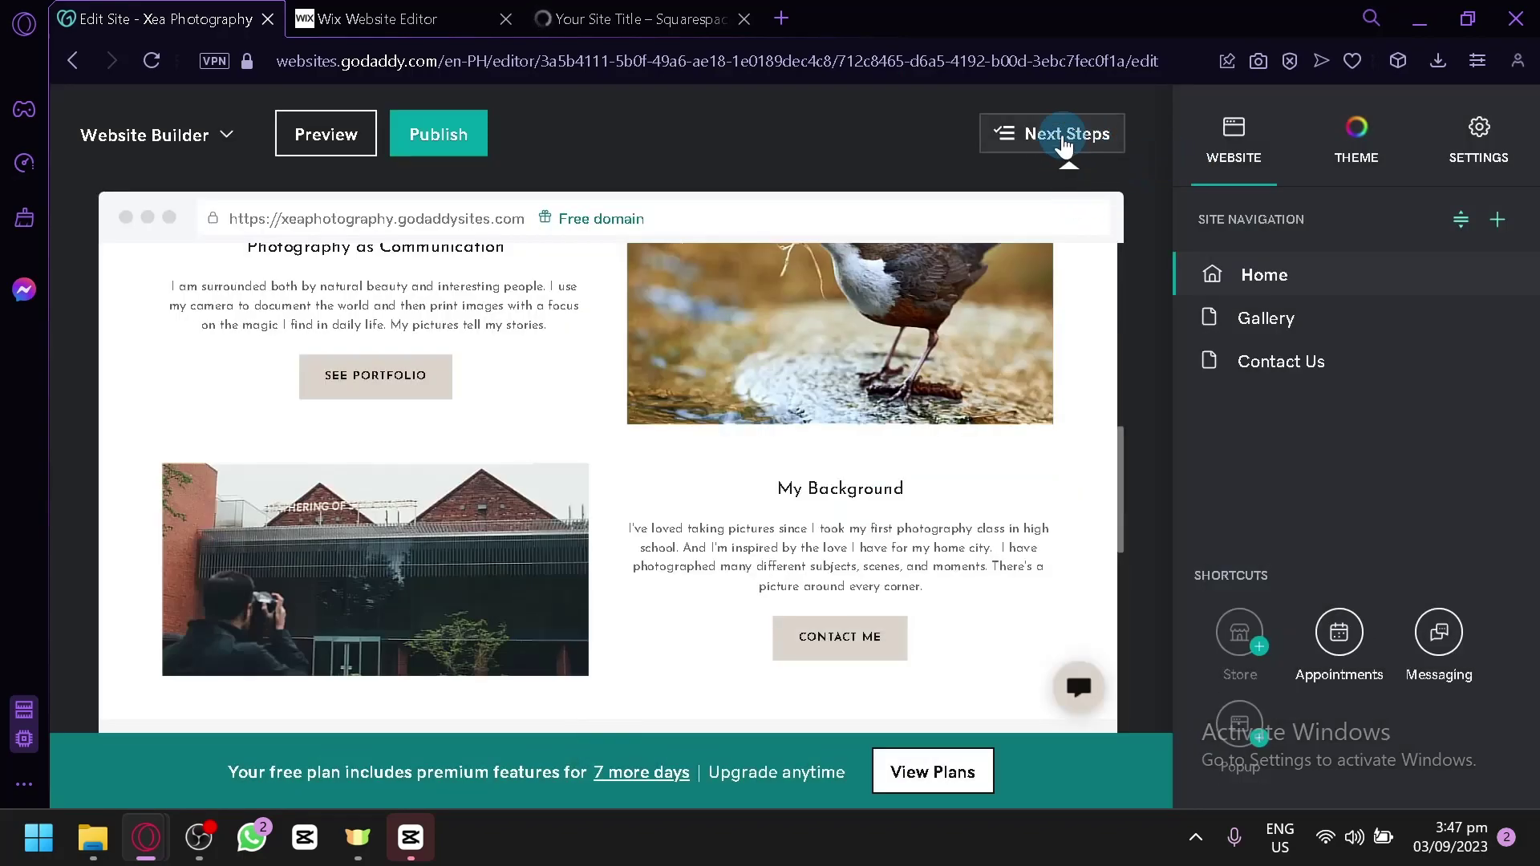
{"action": "left_click", "coordinate": [1070, 136]}
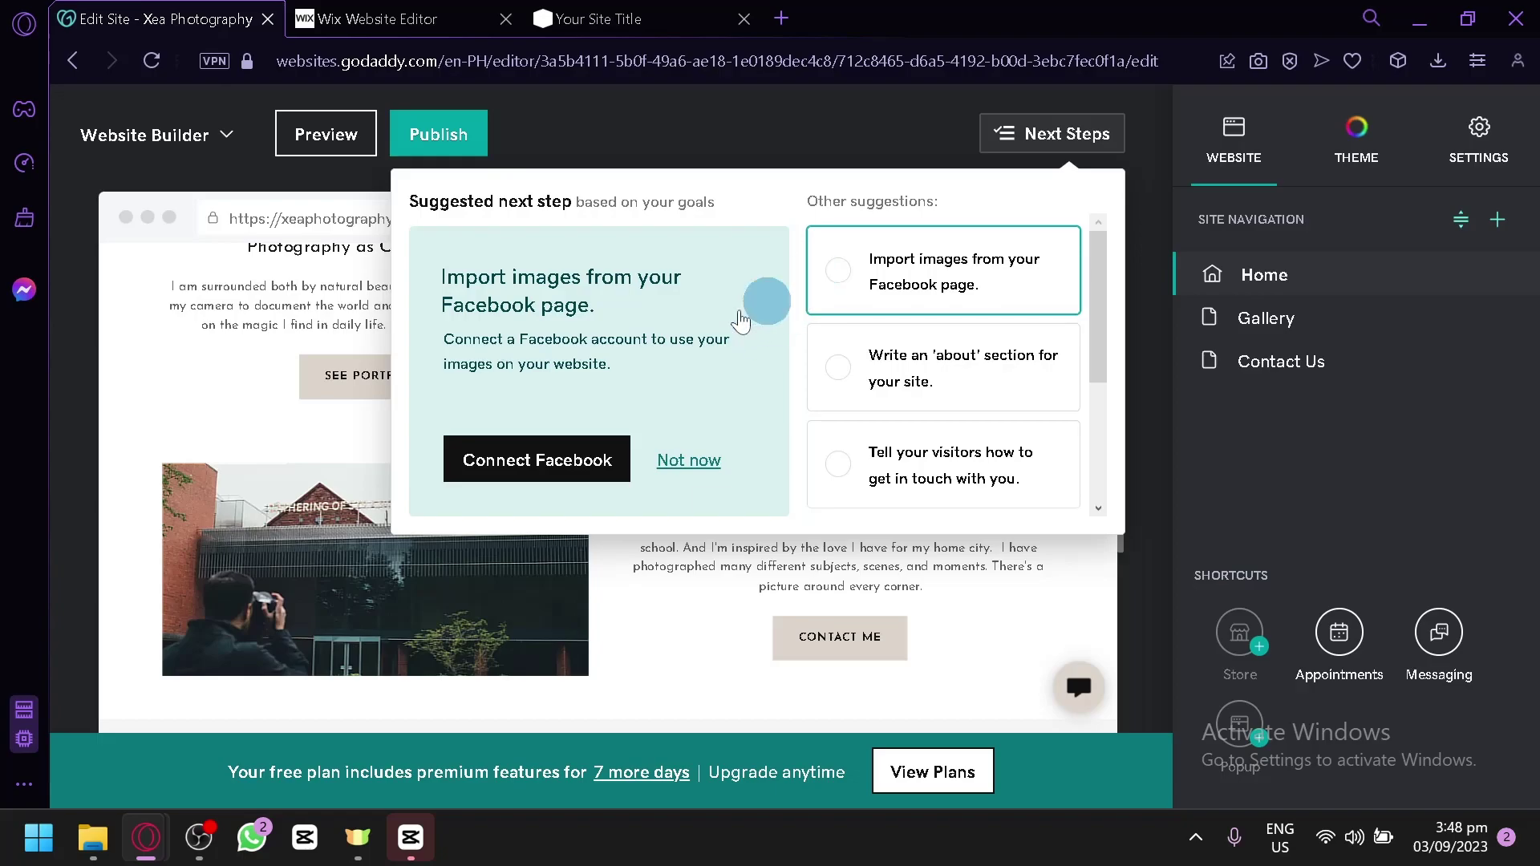
{"action": "scroll", "coordinate": [955, 354], "scroll_direction": "down", "scroll_amount": 3}
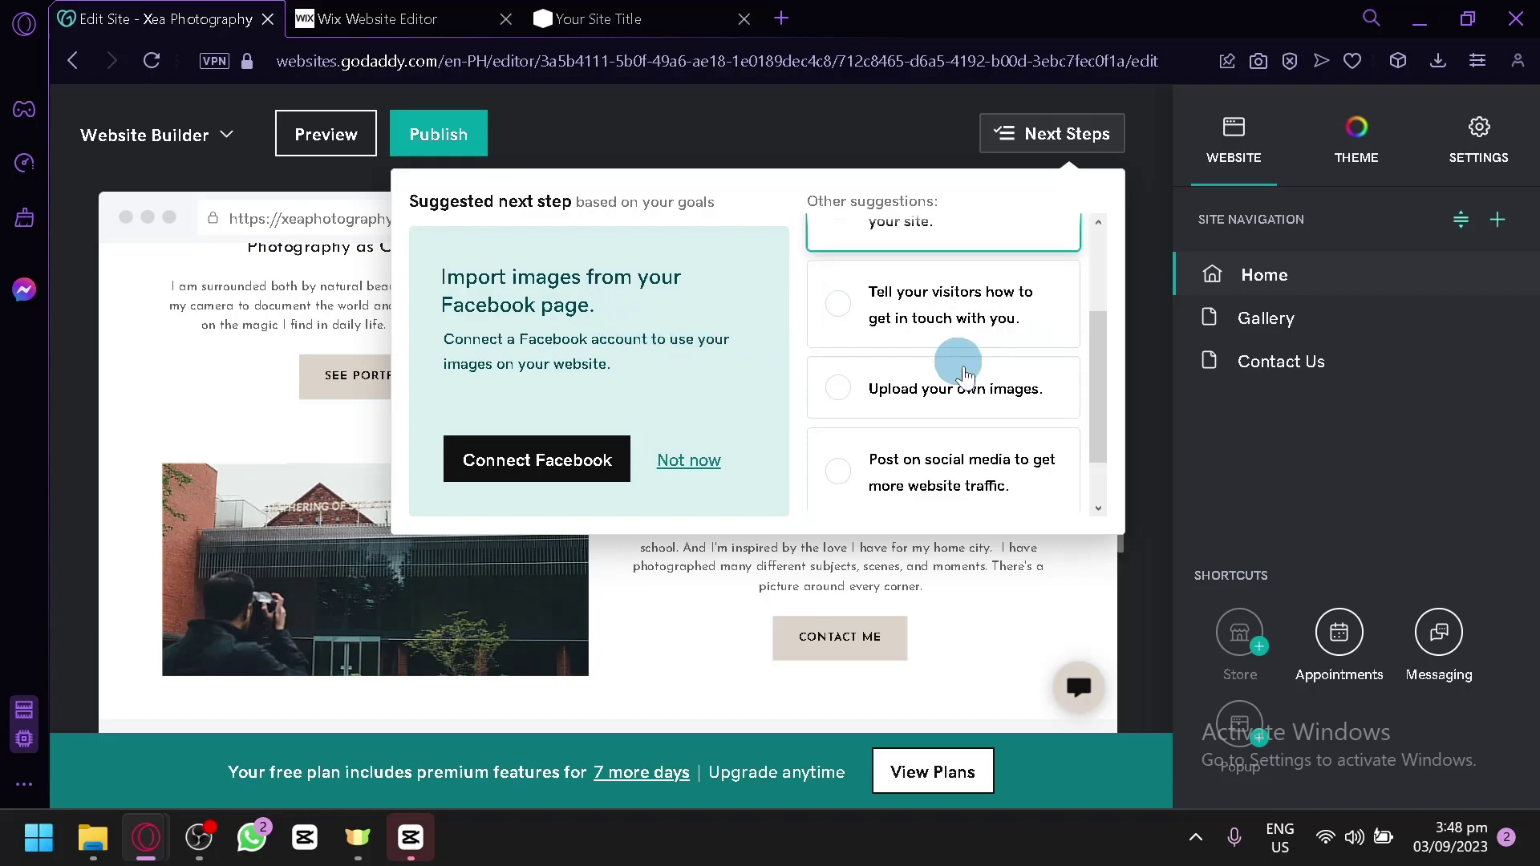
{"action": "scroll", "coordinate": [947, 369], "scroll_direction": "up", "scroll_amount": 3}
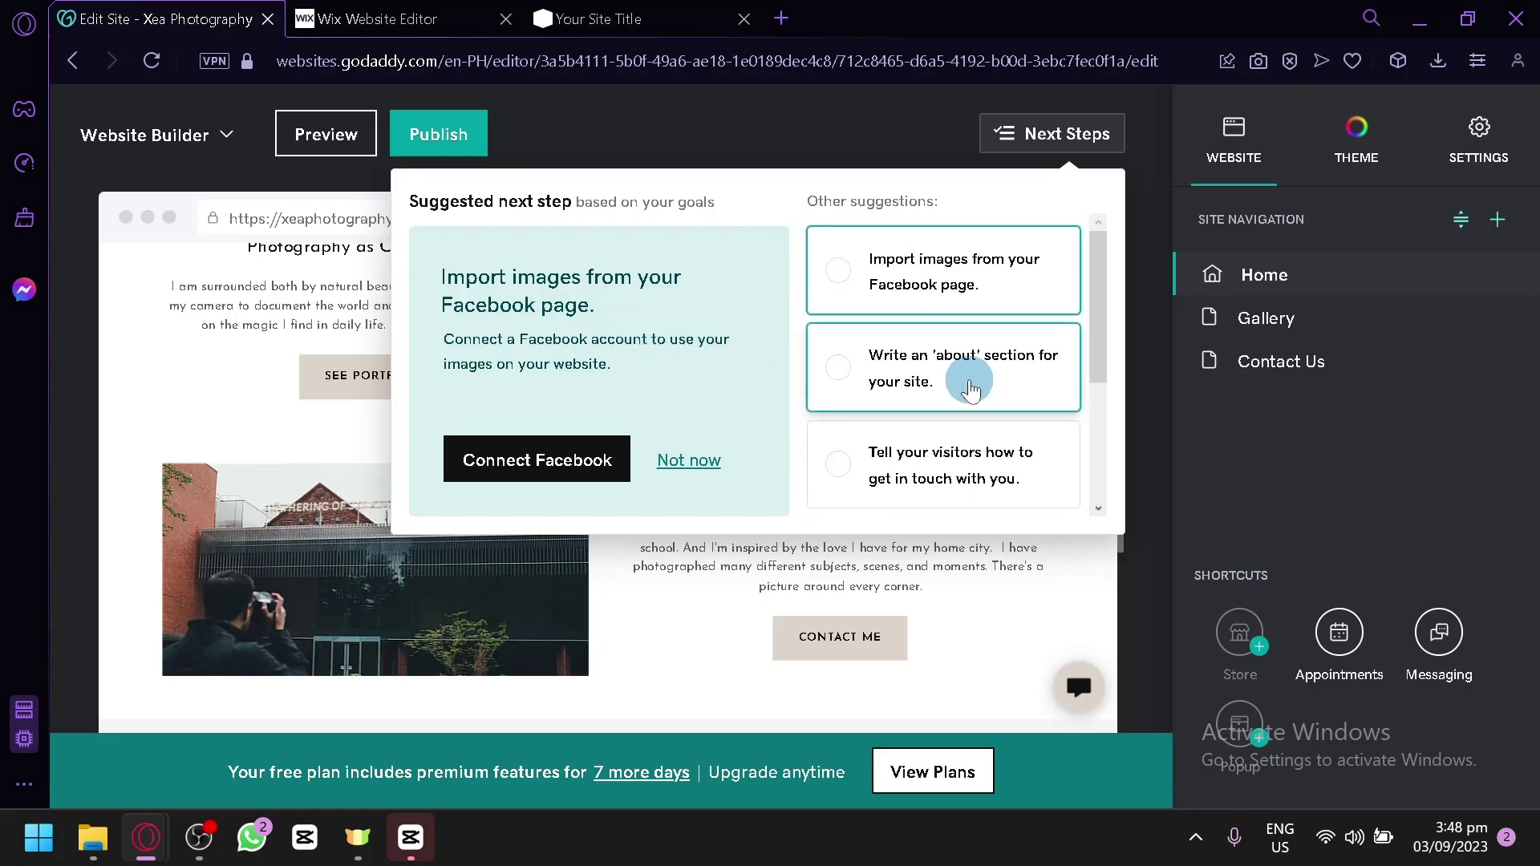
- Choose 'Write an about section' and add a duplicate Sharing Stories group
{"action": "left_click", "coordinate": [105, 345]}
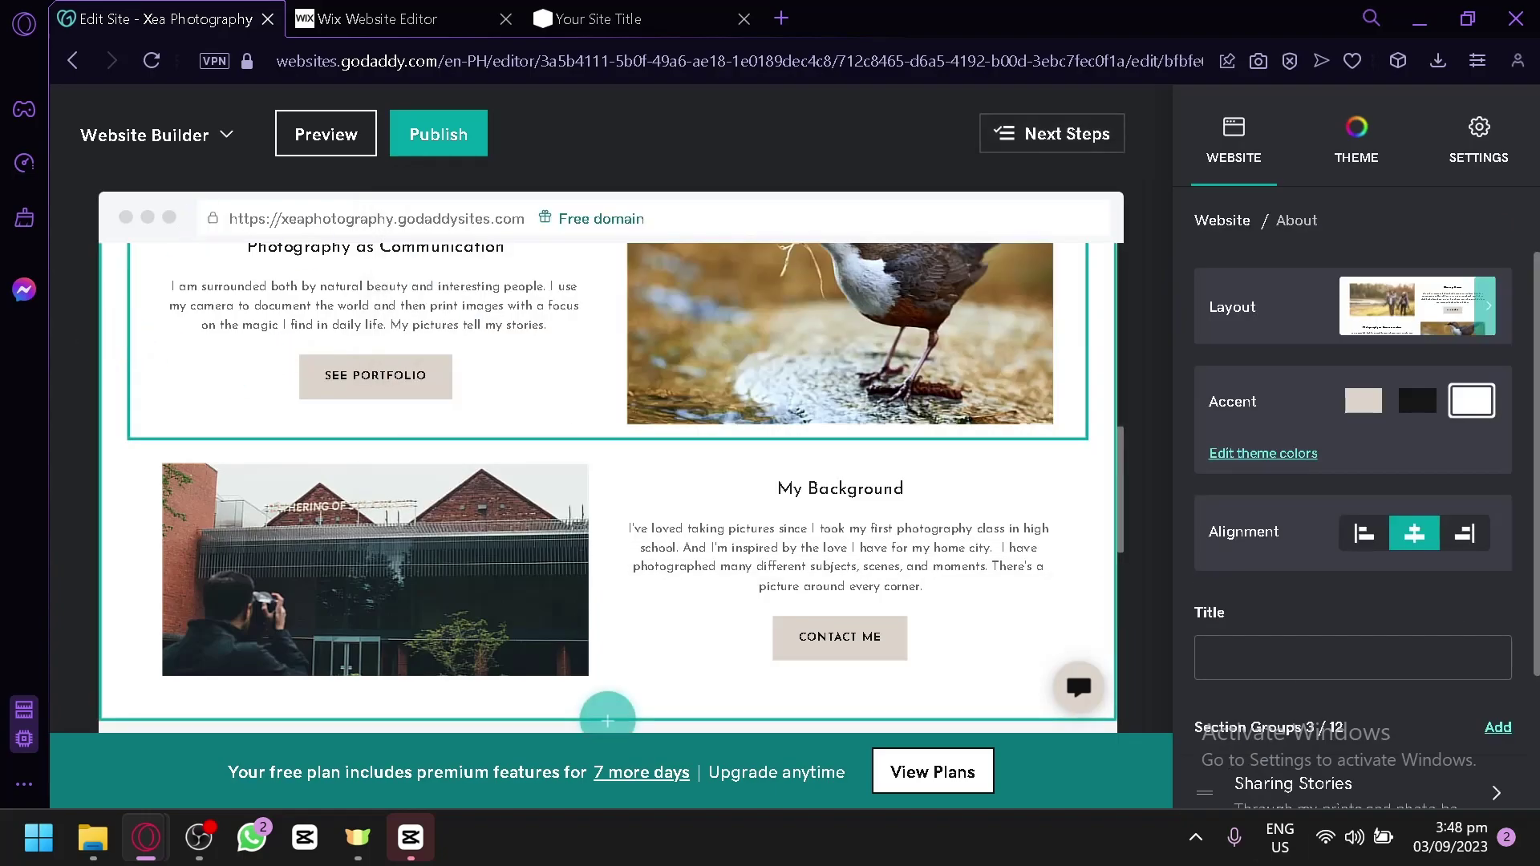
{"action": "scroll", "coordinate": [1043, 401], "scroll_direction": "up", "scroll_amount": 2}
{"action": "scroll", "coordinate": [1035, 413], "scroll_direction": "down", "scroll_amount": 5}
{"action": "scroll", "coordinate": [1032, 418], "scroll_direction": "up", "scroll_amount": 6}
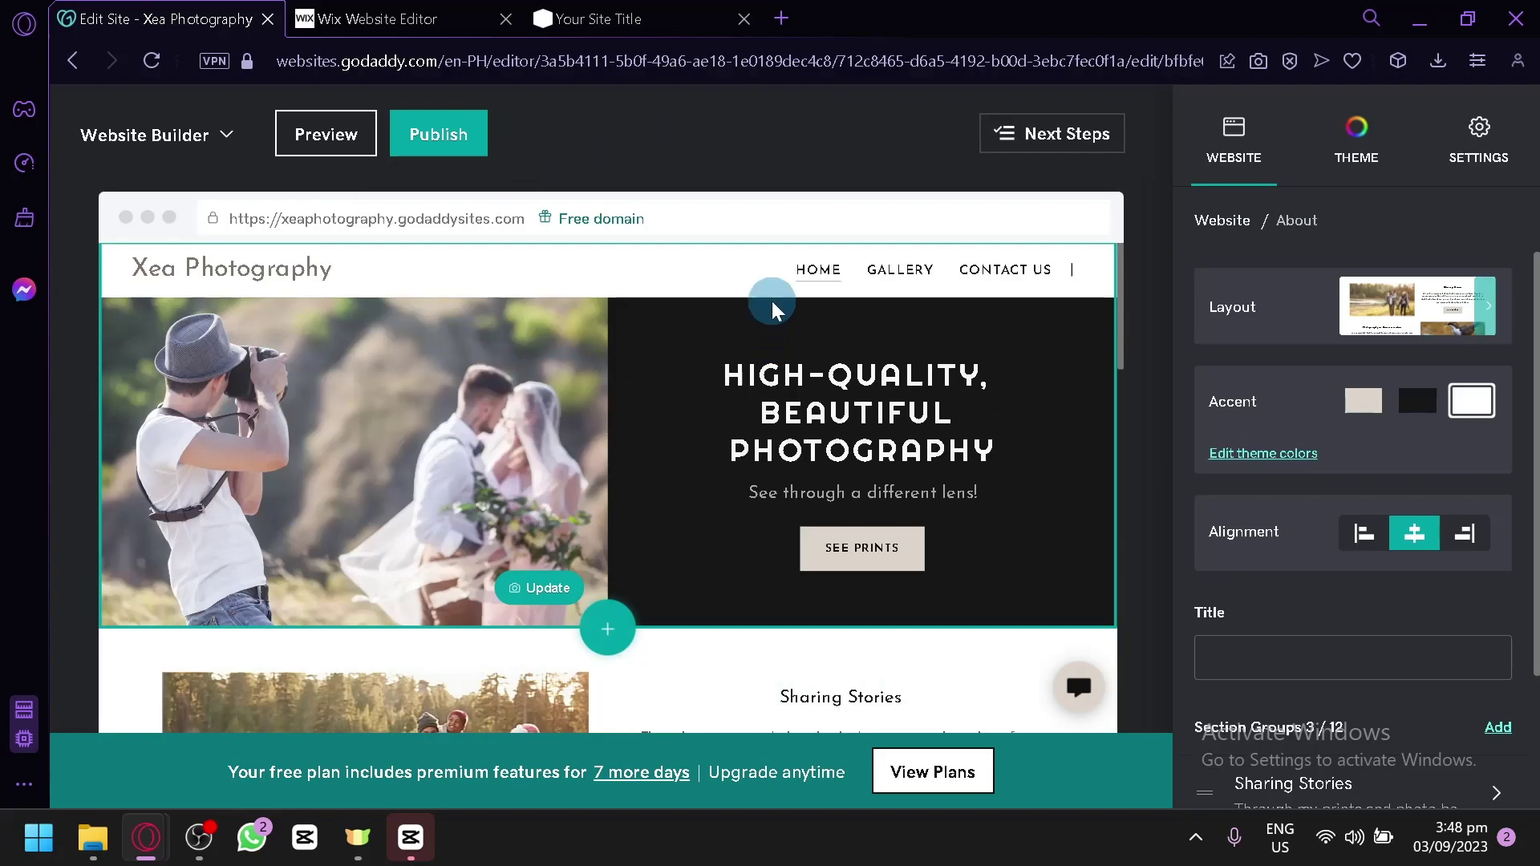
{"action": "scroll", "coordinate": [770, 313], "scroll_direction": "down", "scroll_amount": 4}
{"action": "left_click", "coordinate": [648, 325]}
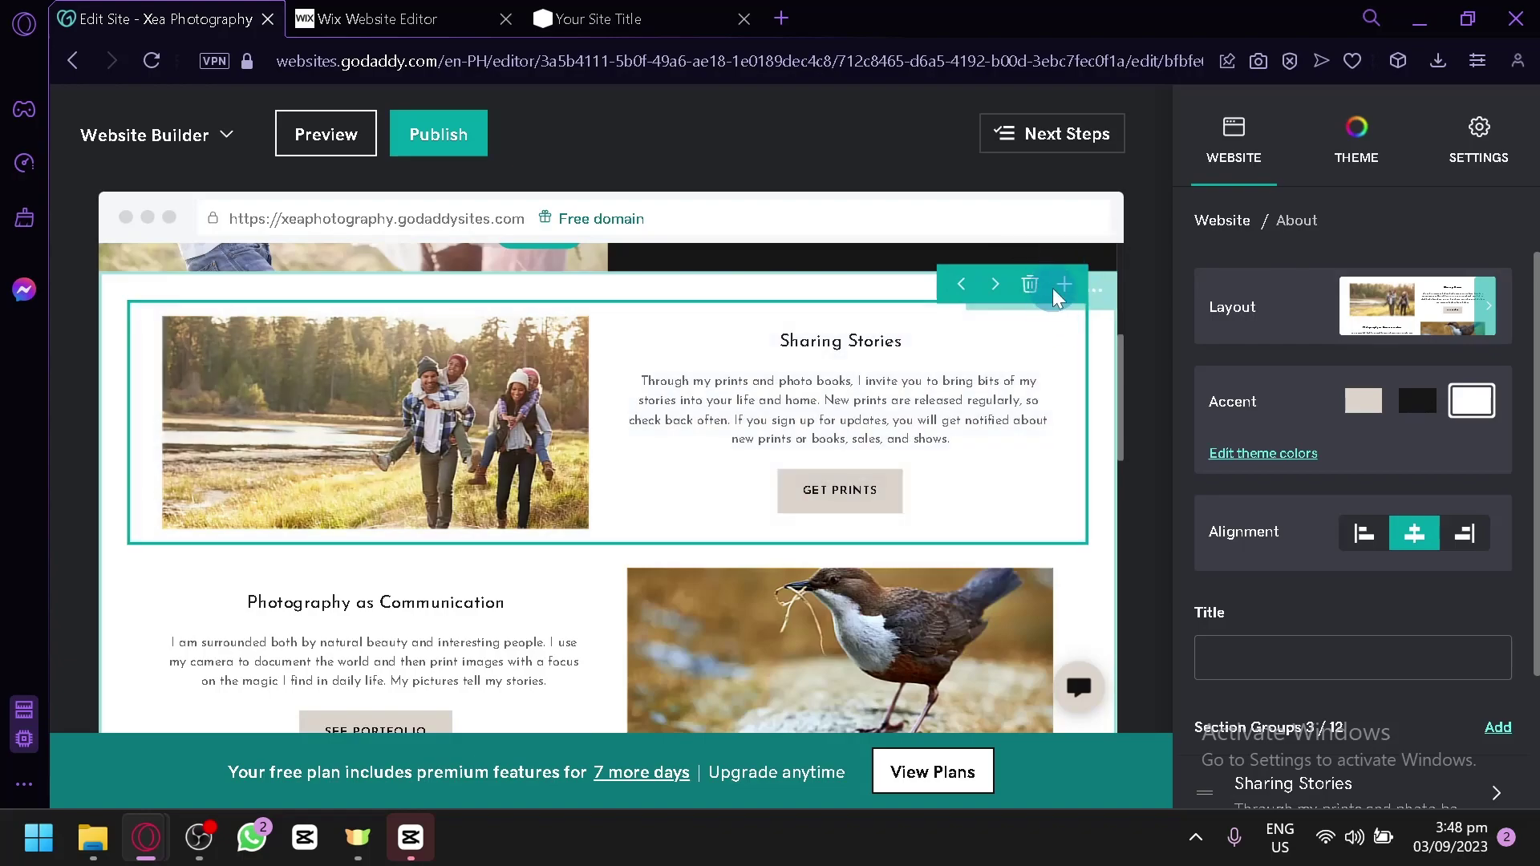
{"action": "left_click", "coordinate": [1053, 316]}
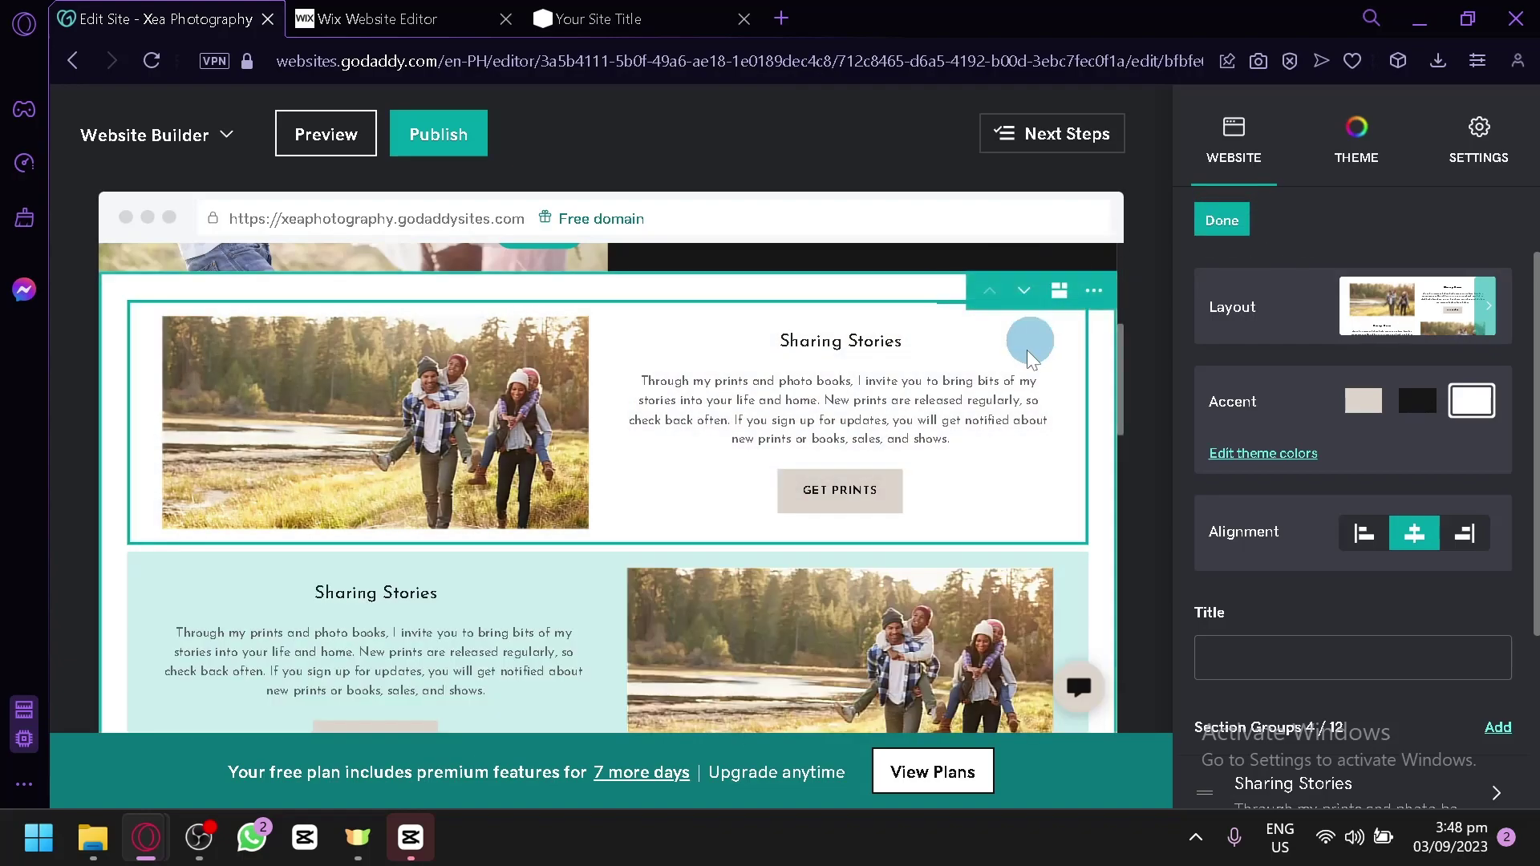
{"action": "left_click", "coordinate": [636, 11]}
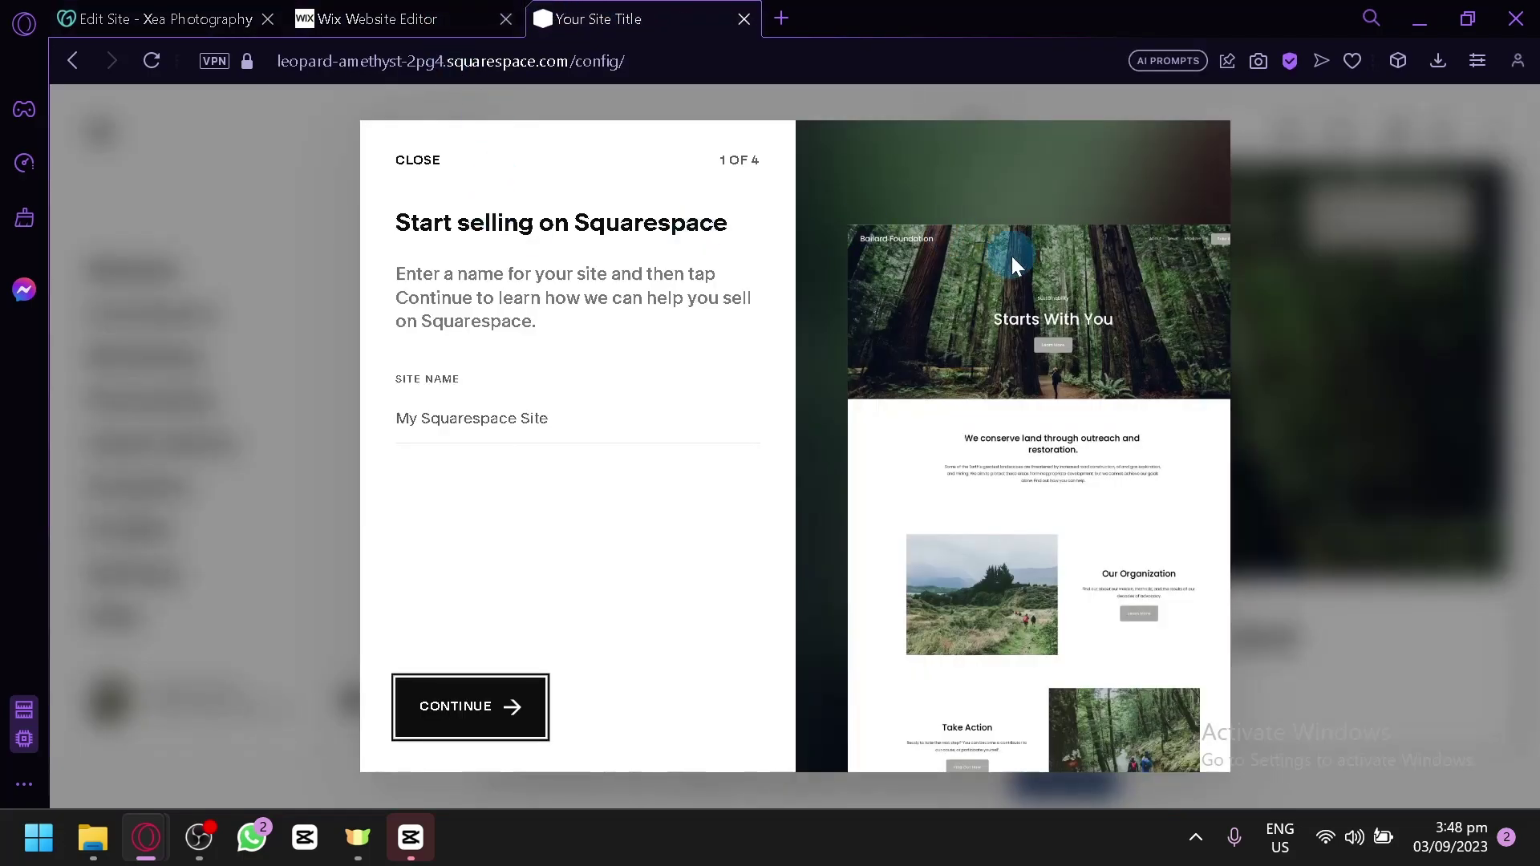
- Dismiss the Squarespace start-selling welcome and open the home page for editing
{"action": "left_click", "coordinate": [418, 160]}
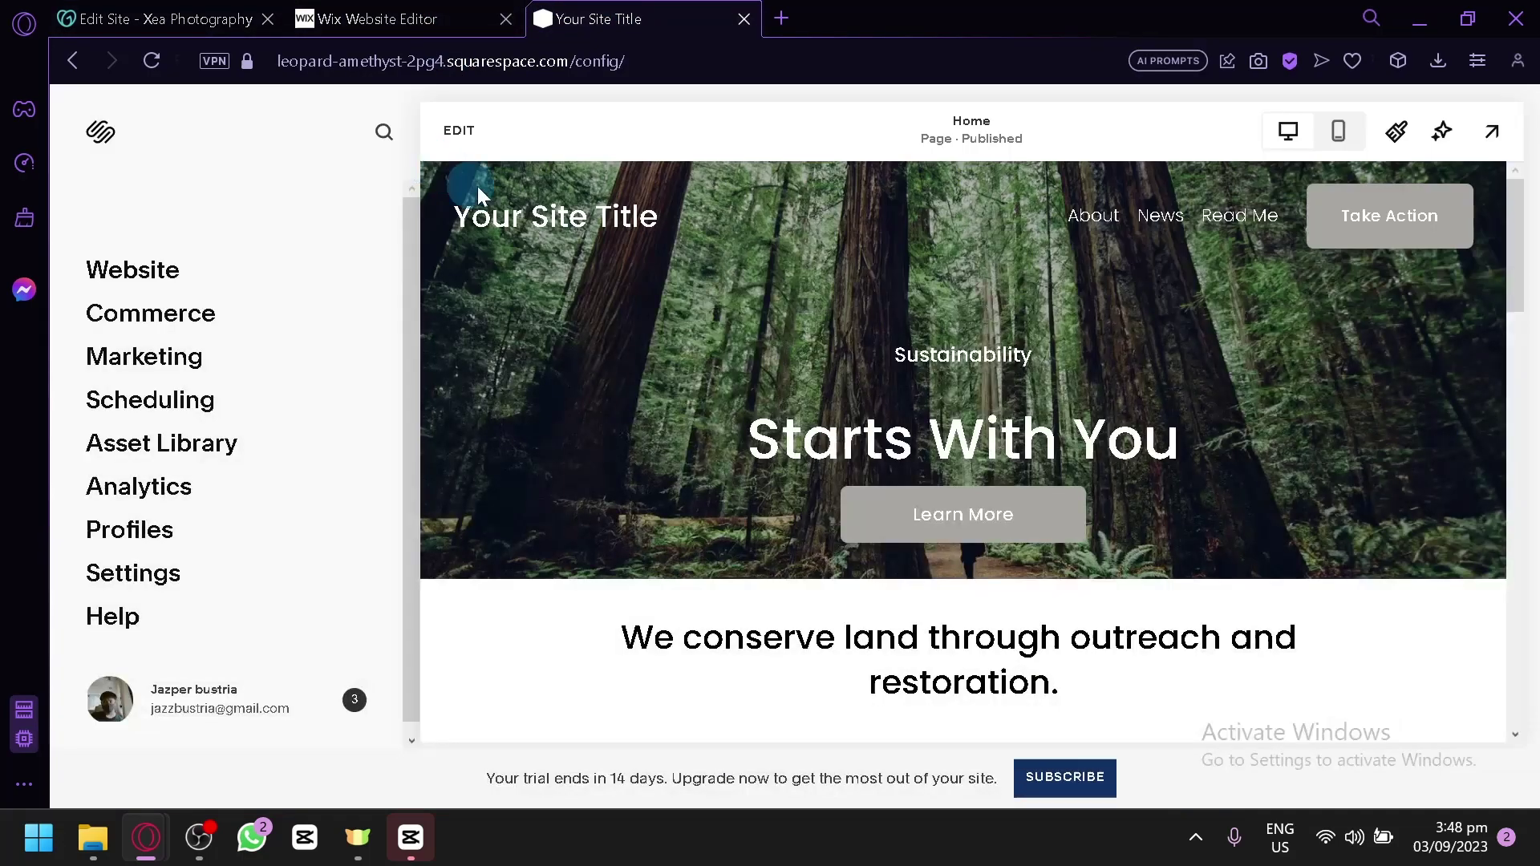
{"action": "left_click", "coordinate": [480, 131]}
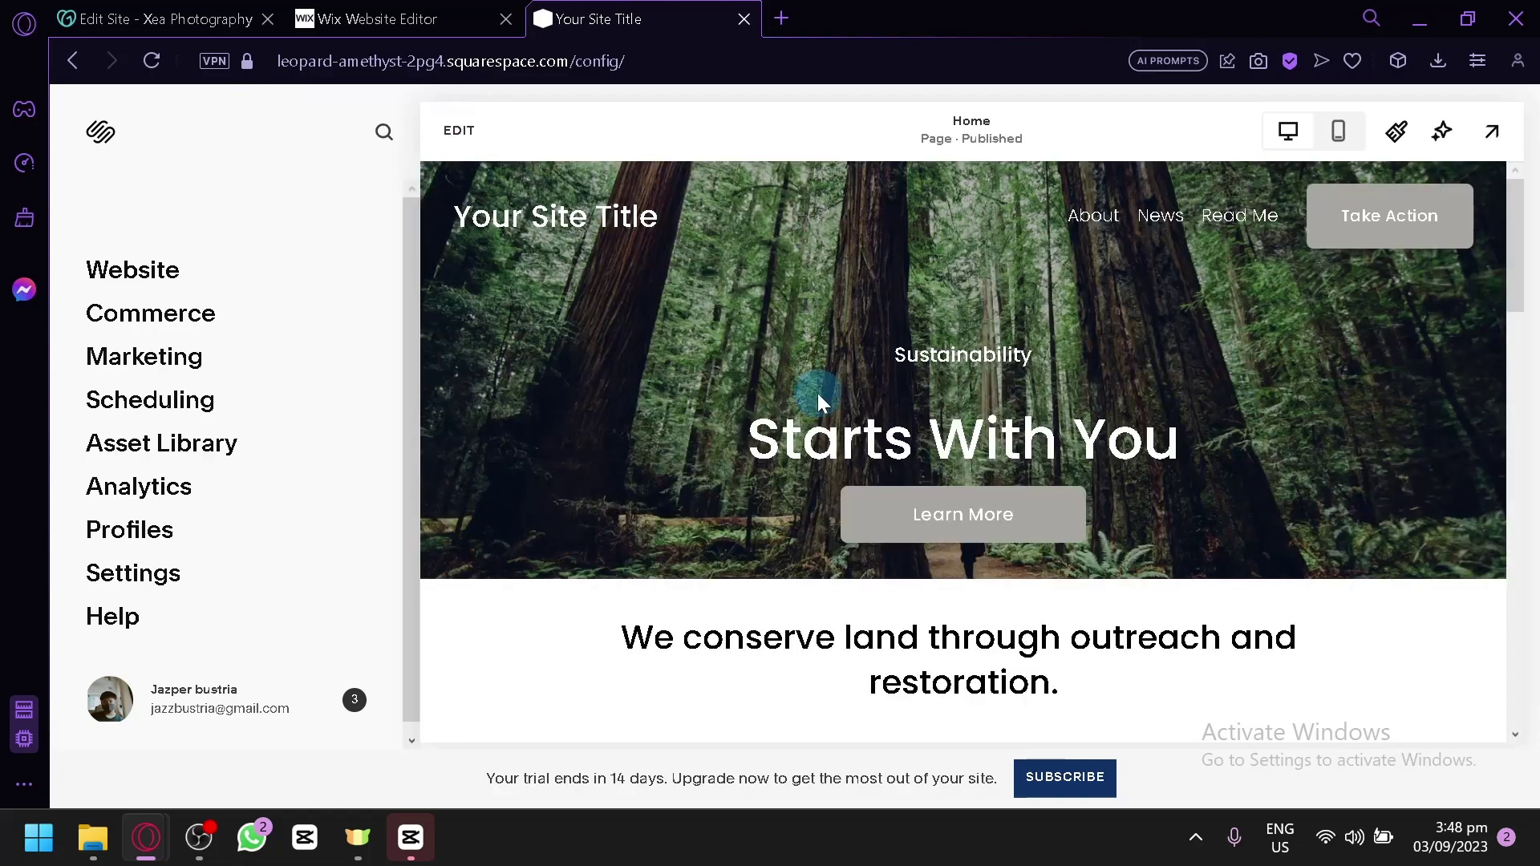
{"action": "left_click", "coordinate": [771, 324]}
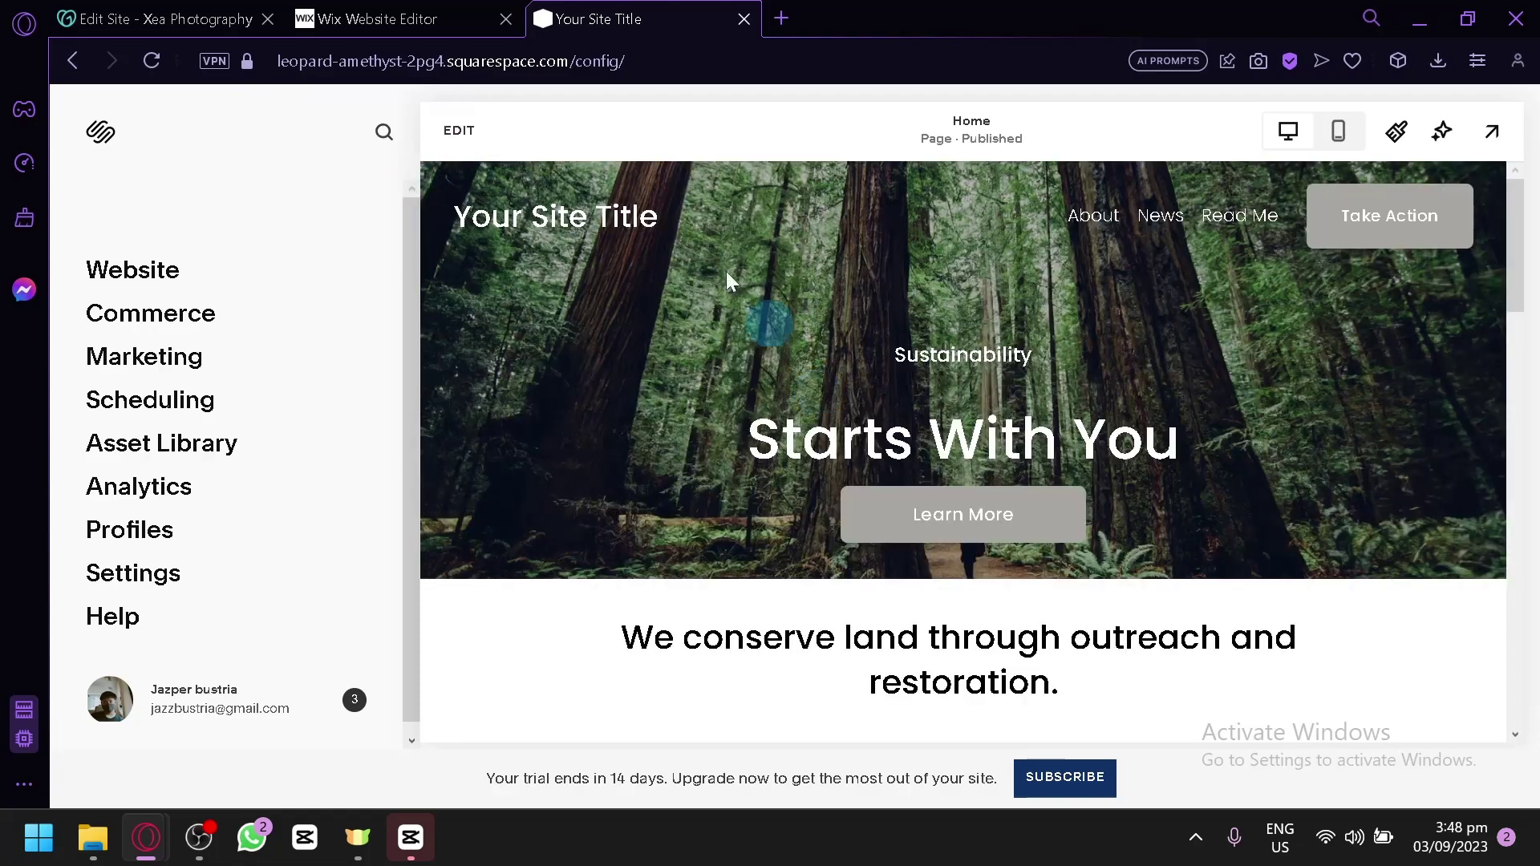
{"action": "left_click", "coordinate": [433, 12]}
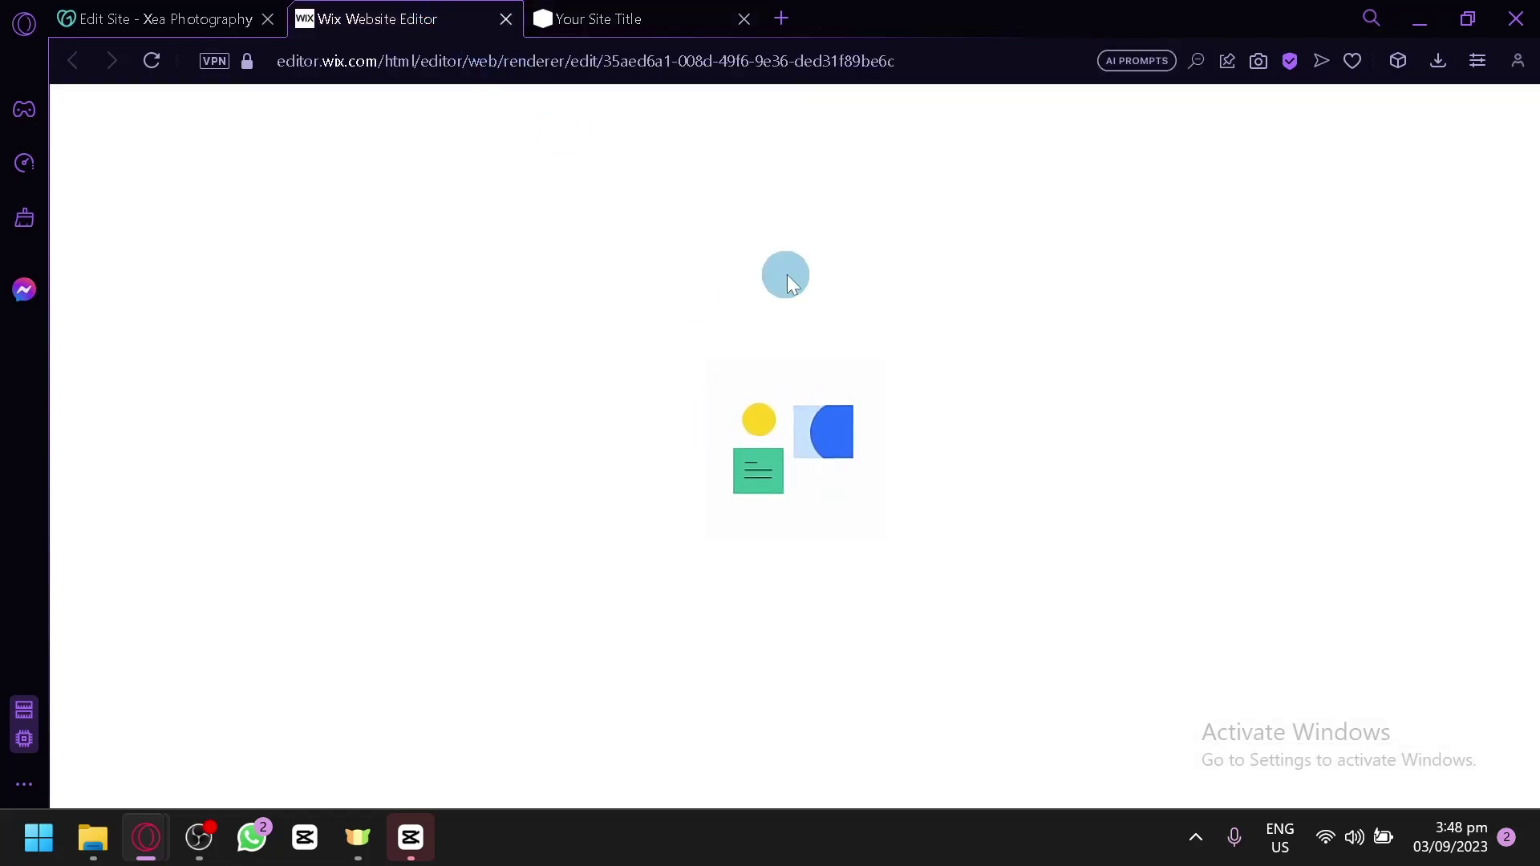
{"action": "left_click", "coordinate": [630, 8]}
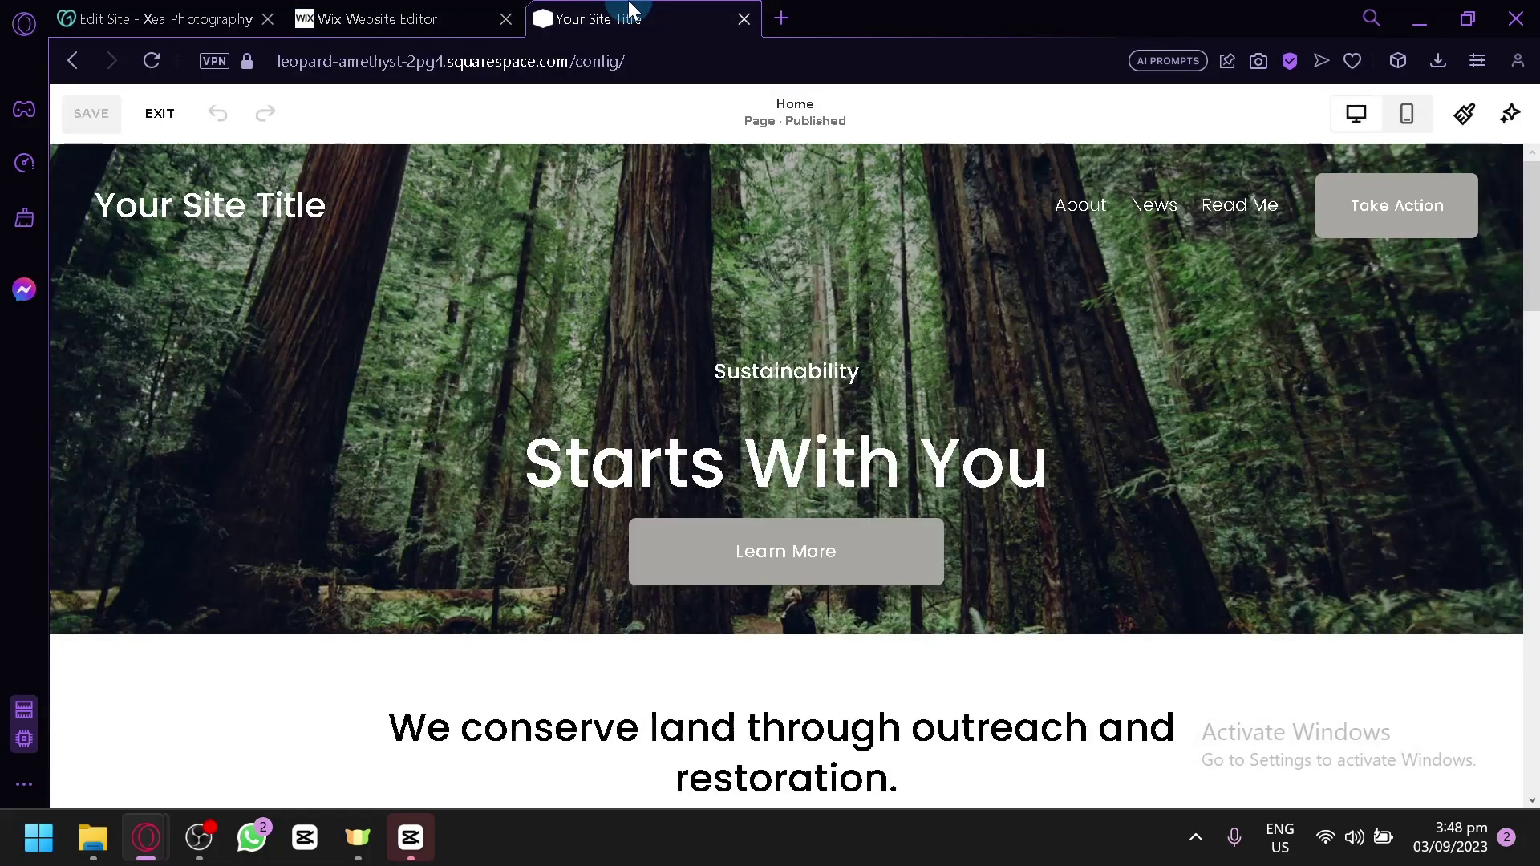
{"action": "scroll", "coordinate": [743, 359], "scroll_direction": "down", "scroll_amount": 4}
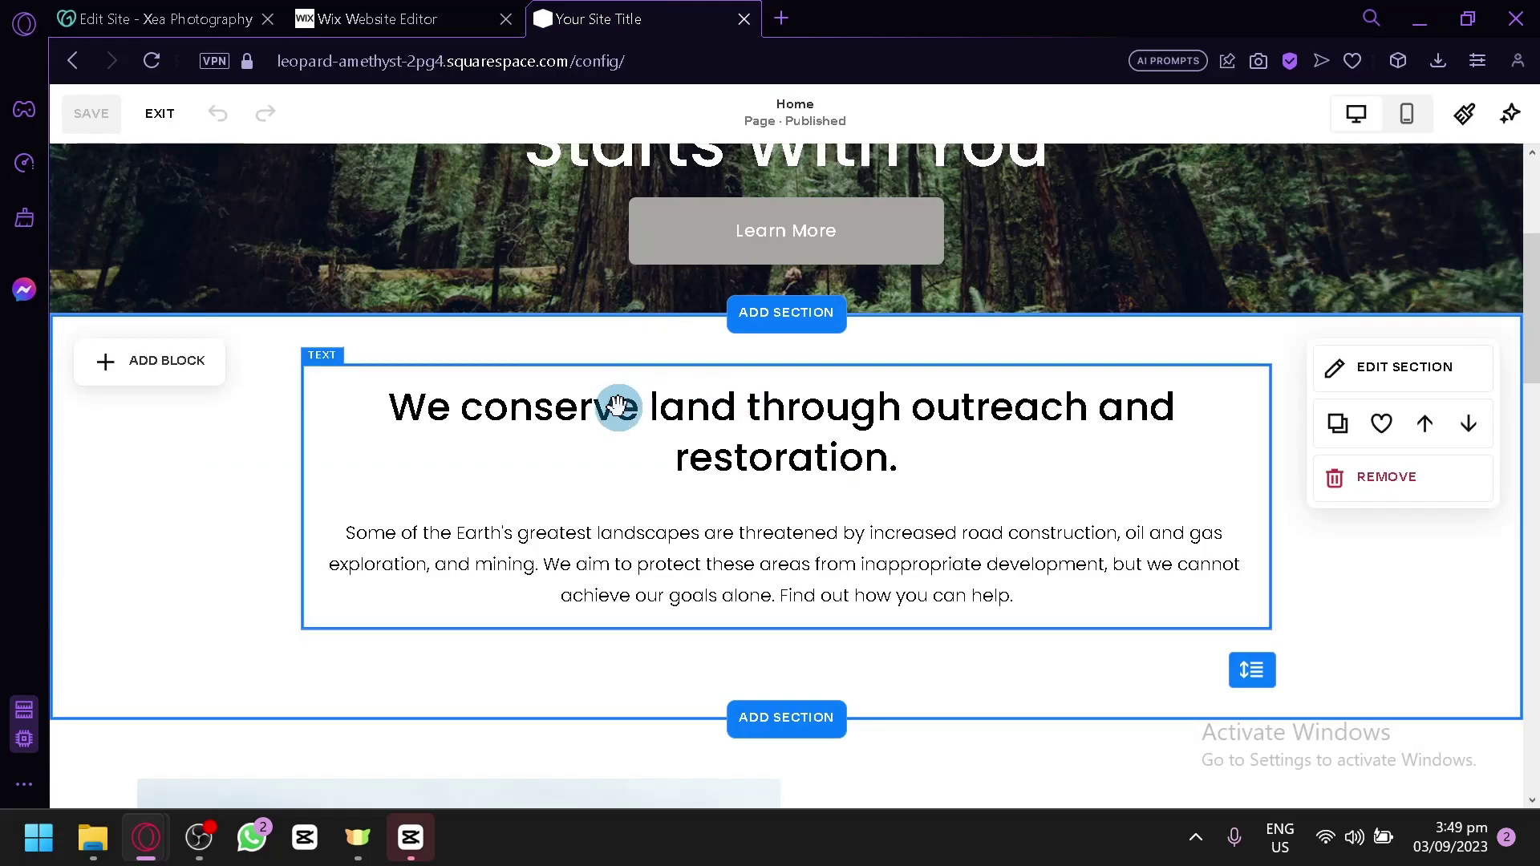
{"action": "scroll", "coordinate": [618, 405], "scroll_direction": "down", "scroll_amount": 8}
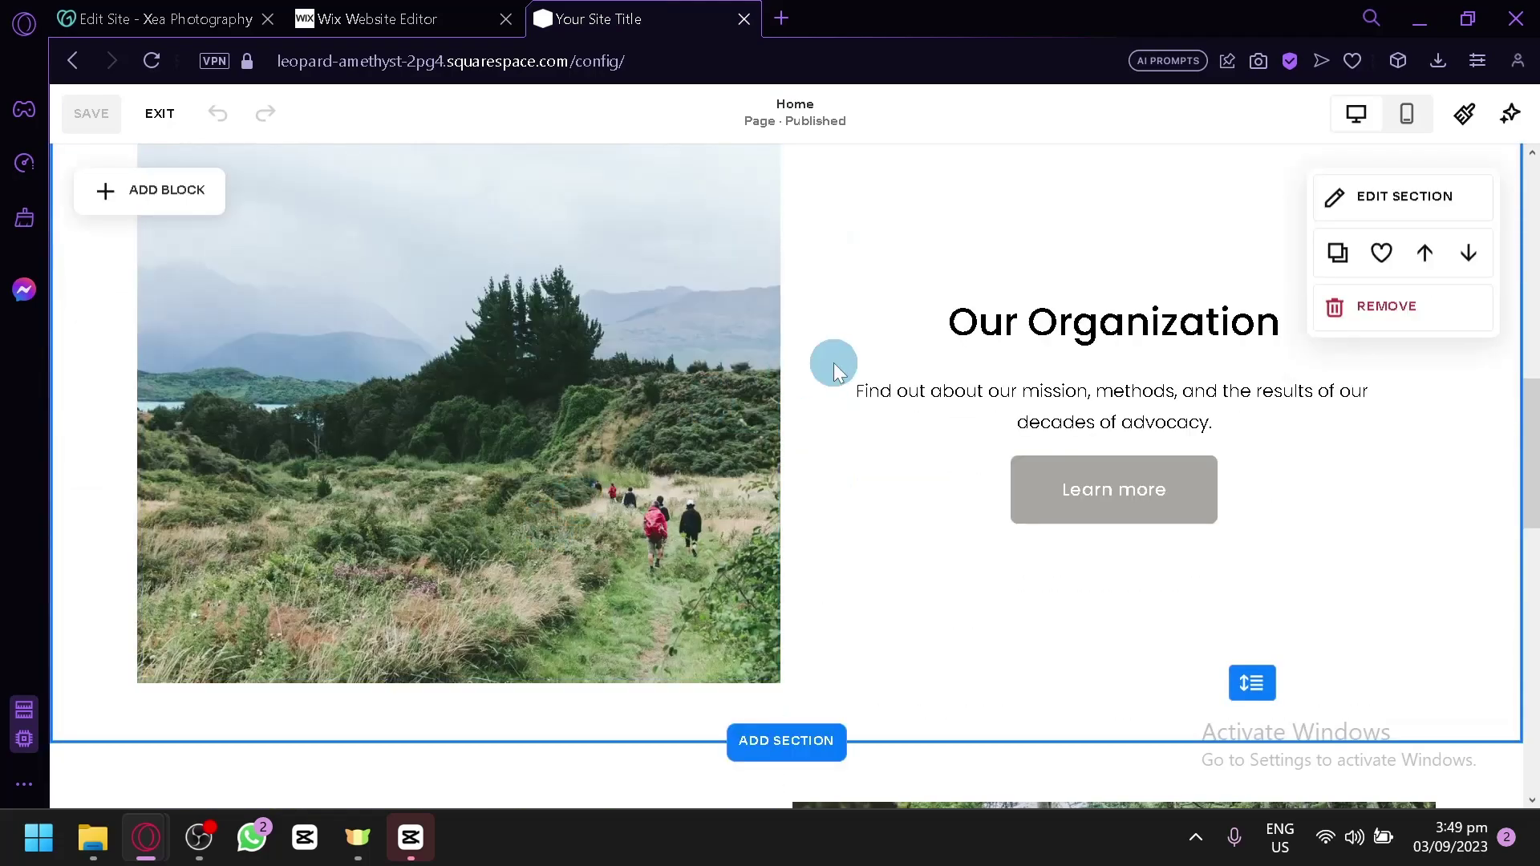
- Cut the Our Organization paragraph to 'Findhdecades of advocacy.' and open Site Styles
{"action": "left_click", "coordinate": [949, 397]}
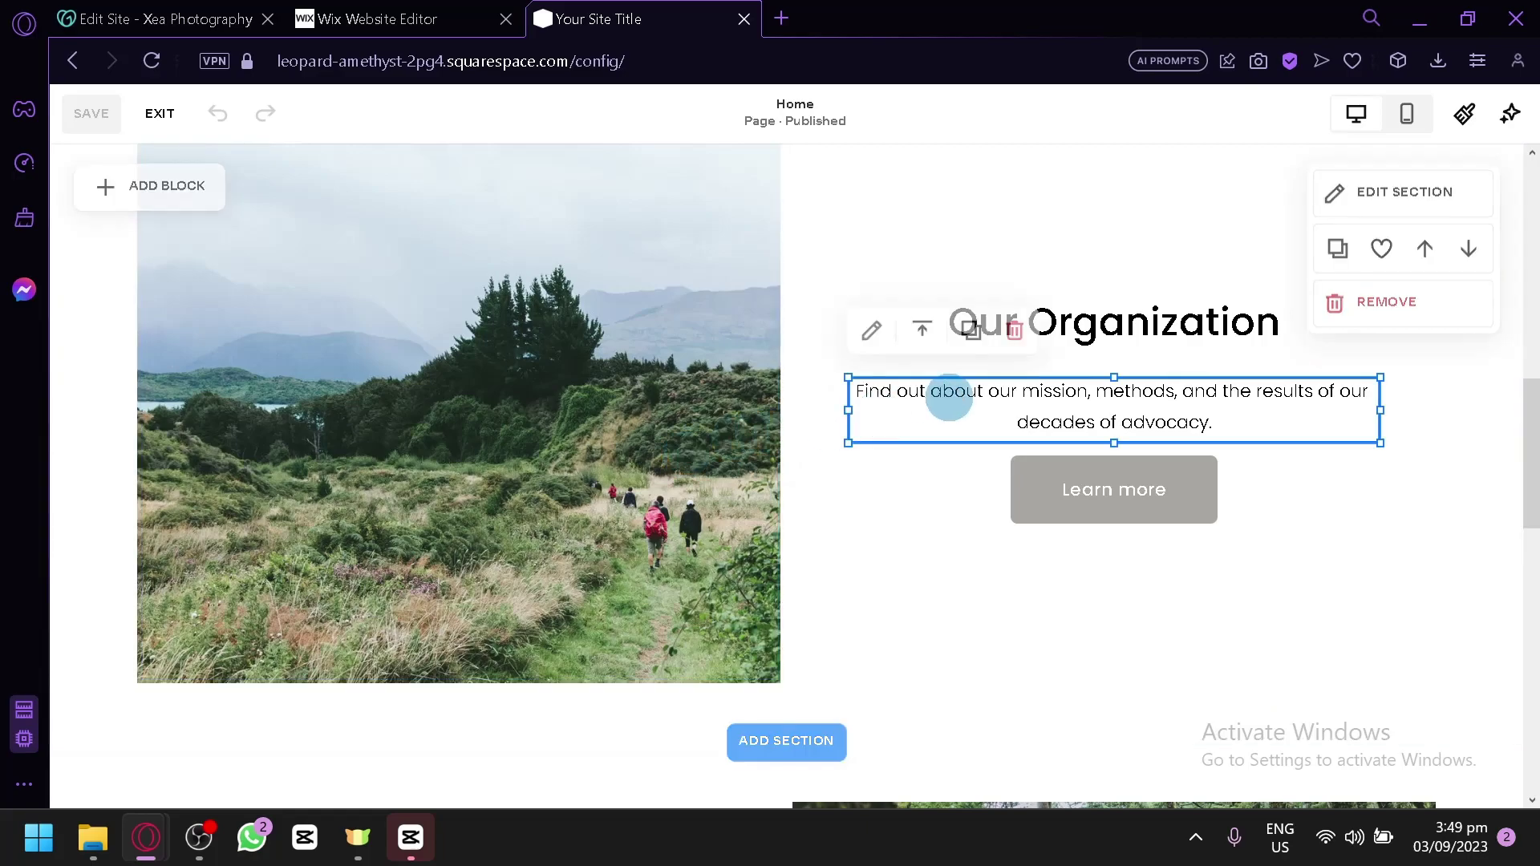
{"action": "left_click", "coordinate": [901, 406]}
{"action": "left_click_drag", "start_coordinate": [901, 406], "coordinate": [898, 392]}
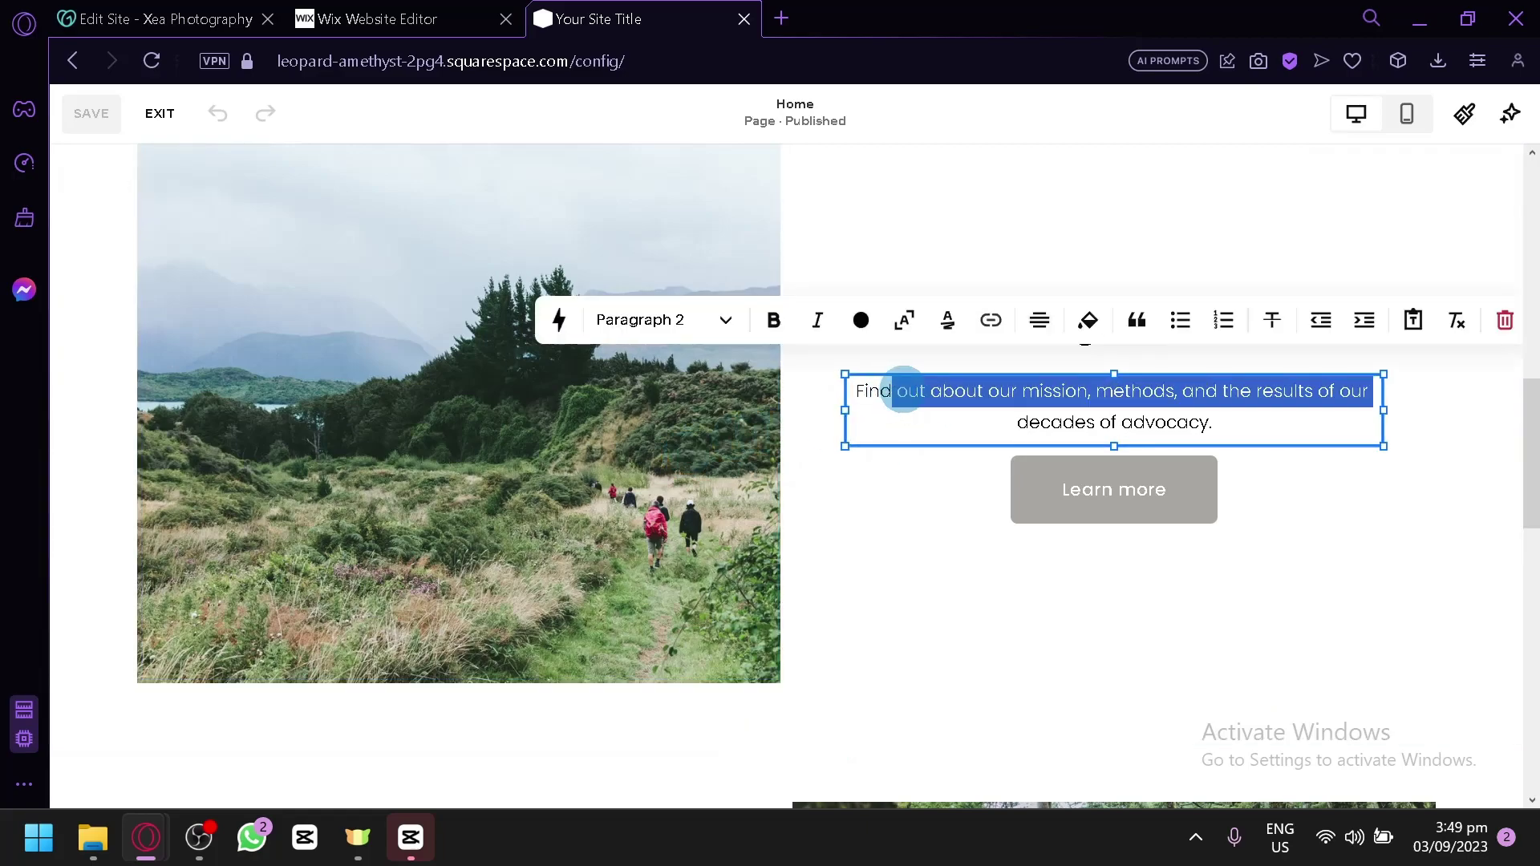
{"action": "type", "text": "hdecades of advocacy."}
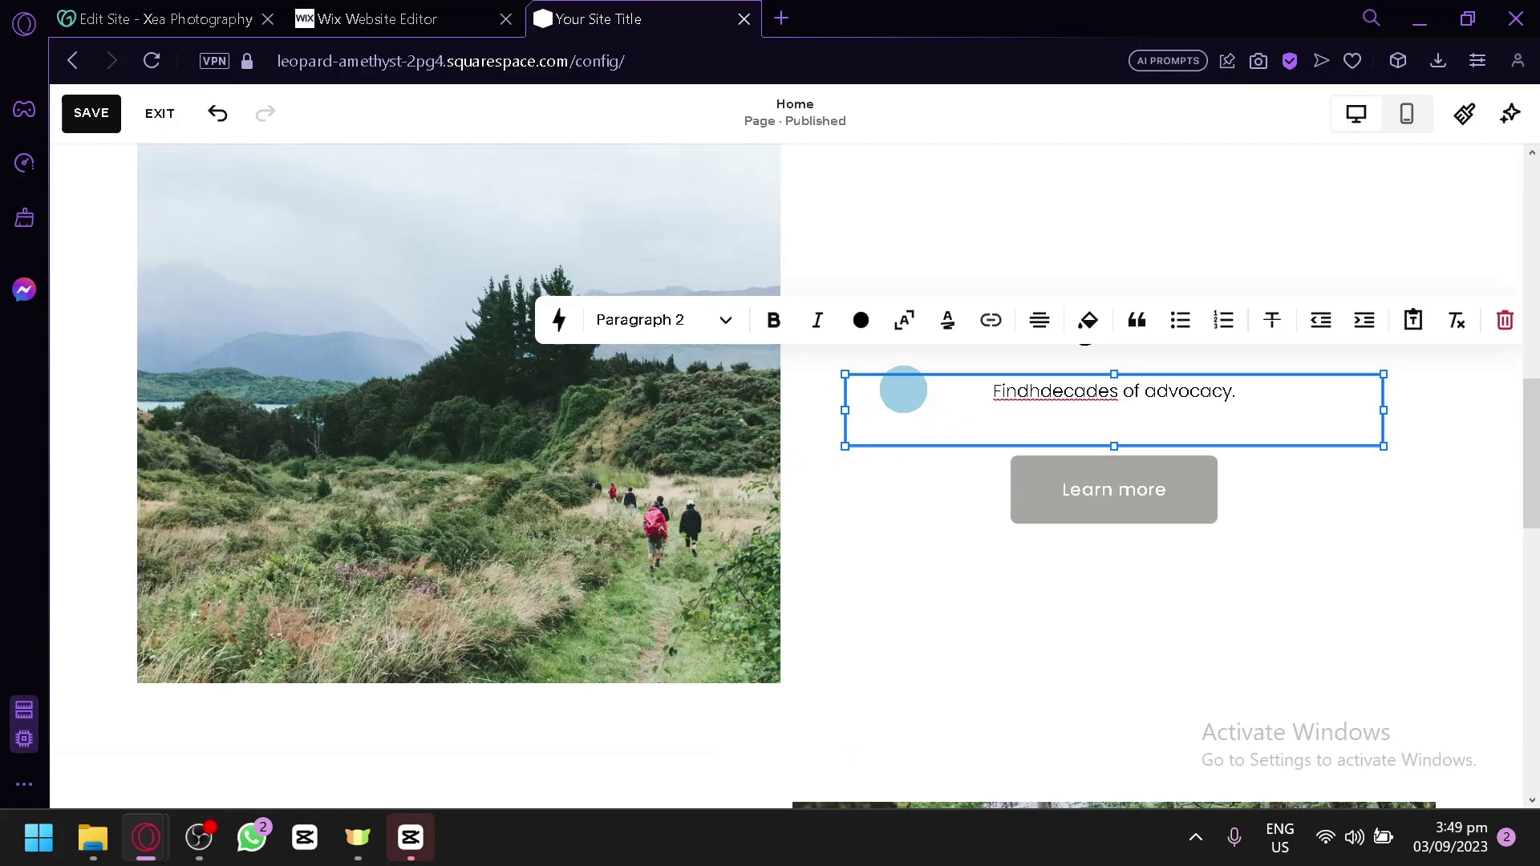
{"action": "left_click", "coordinate": [1476, 114]}
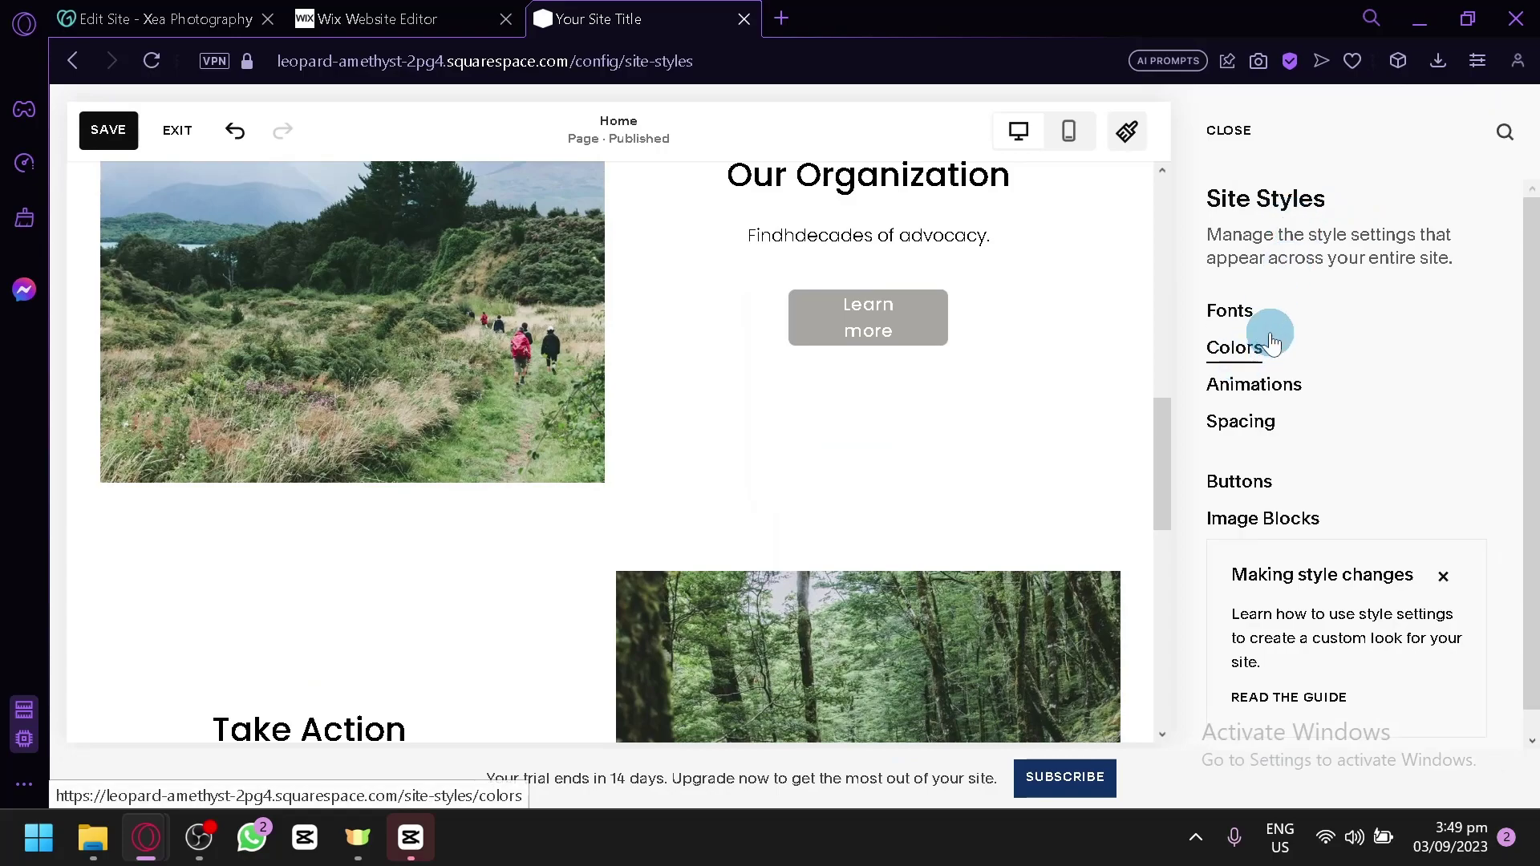
- Discard the paragraph edit, then save and exit the Squarespace page editor
{"action": "left_click", "coordinate": [178, 130]}
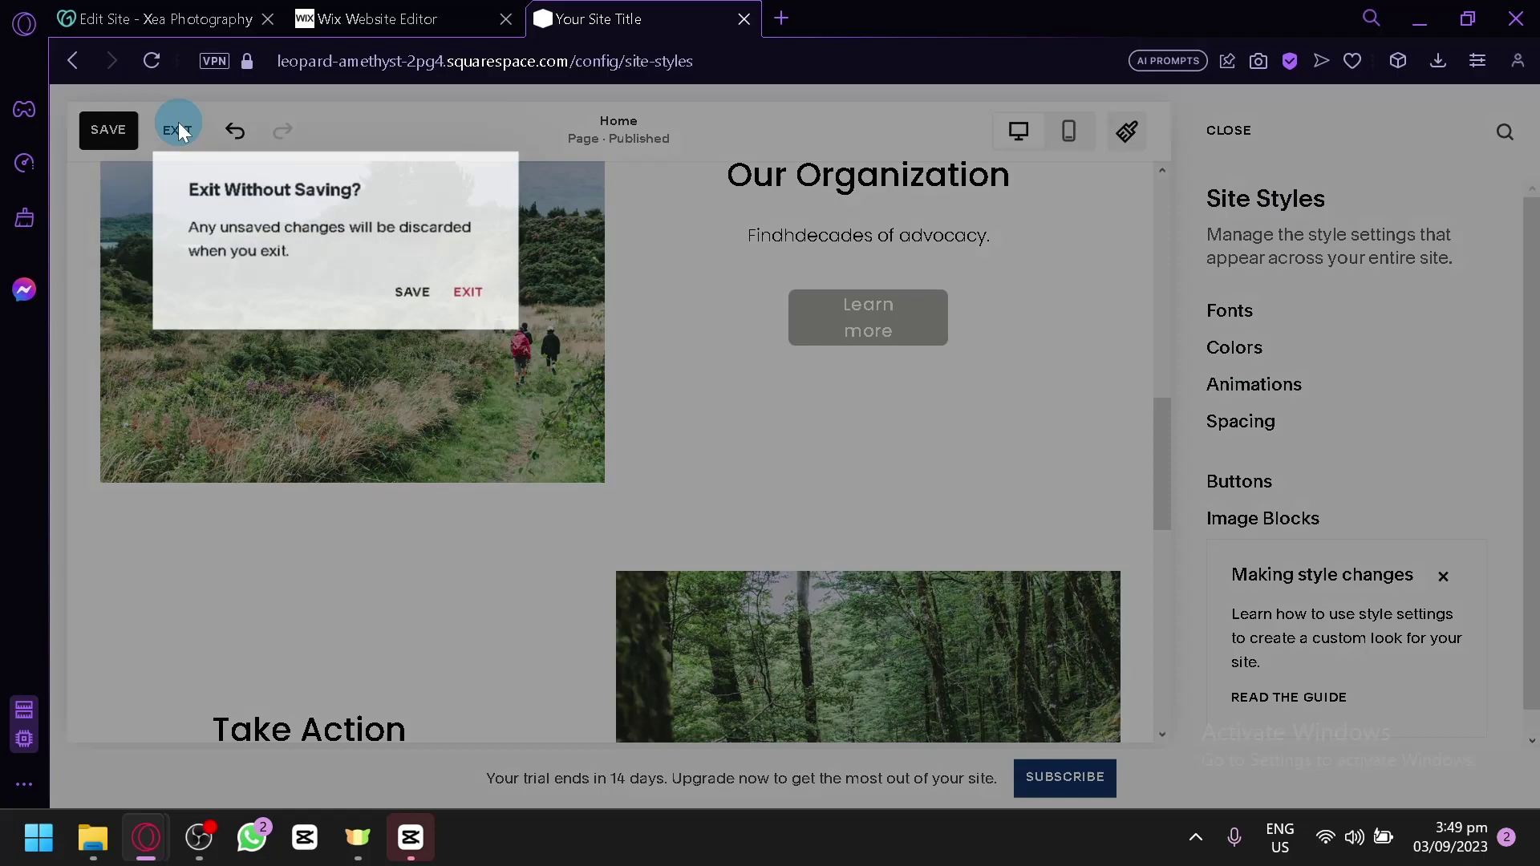
{"action": "left_click", "coordinate": [466, 297]}
{"action": "left_click", "coordinate": [496, 365]}
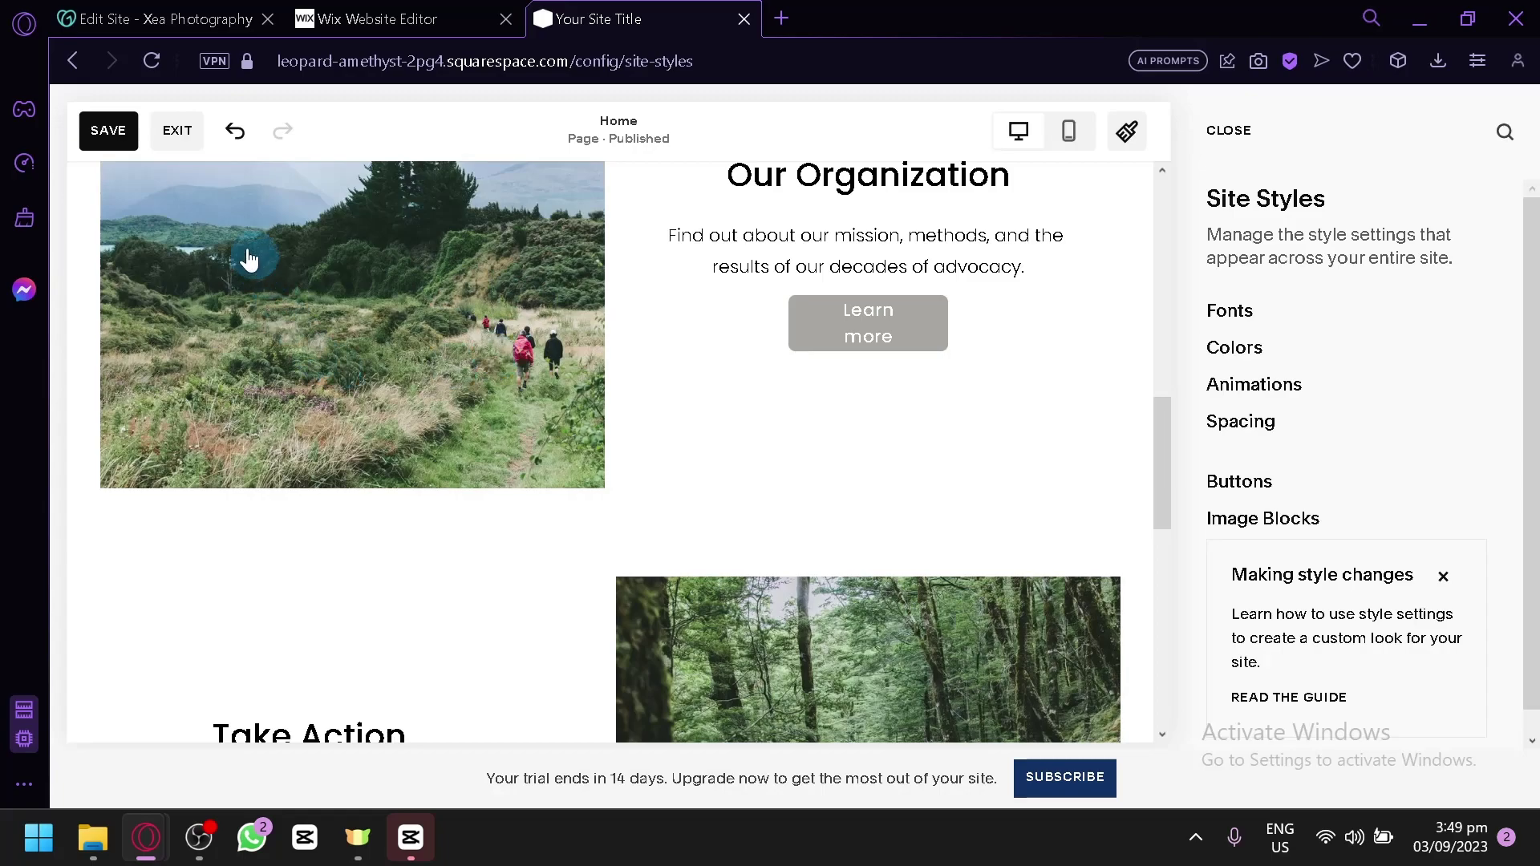
{"action": "left_click", "coordinate": [178, 130]}
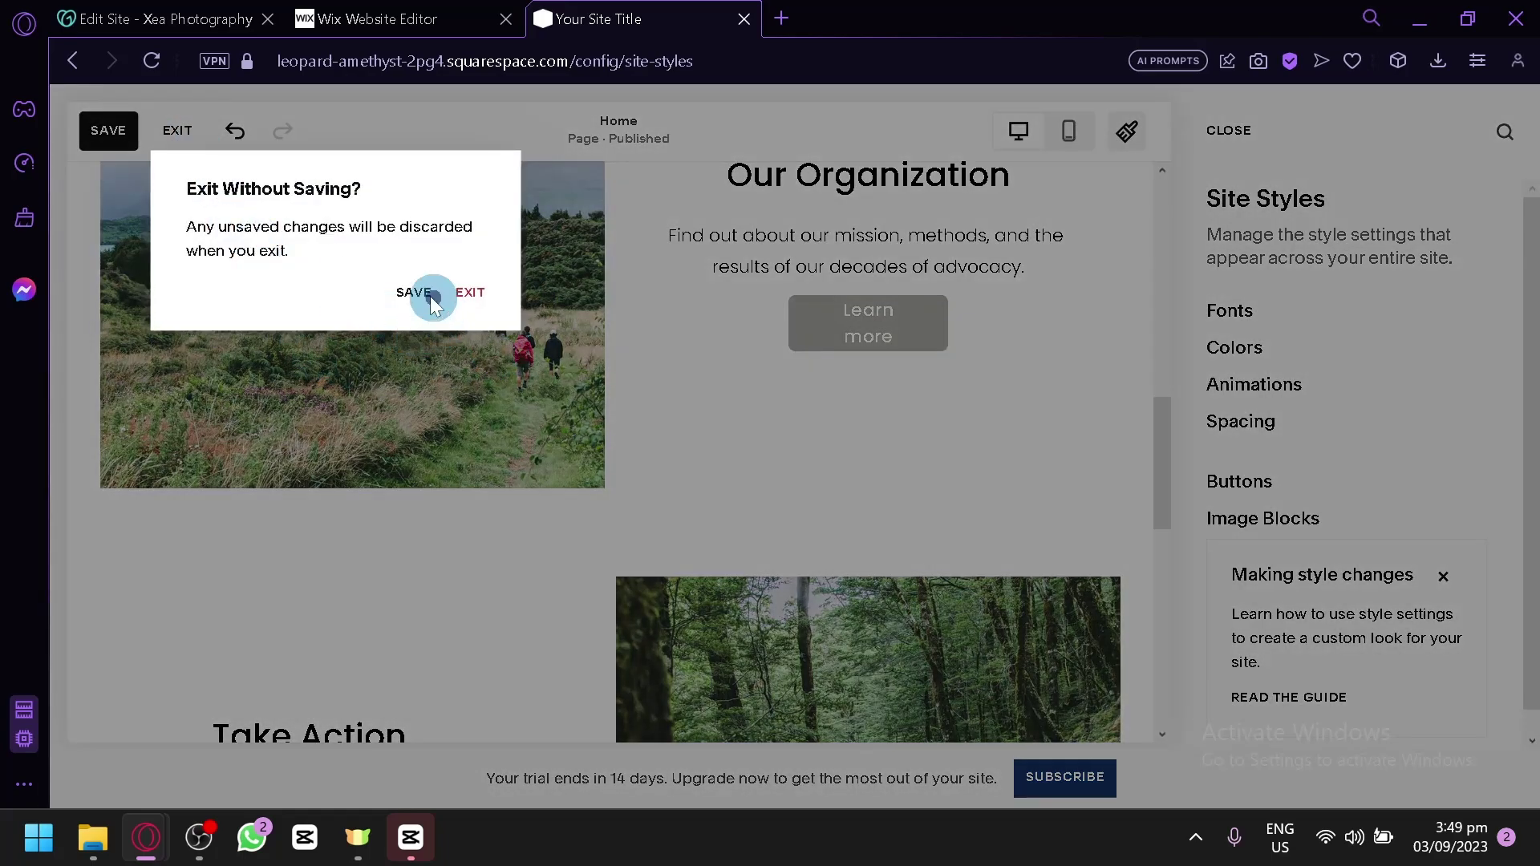
{"action": "left_click", "coordinate": [425, 295]}
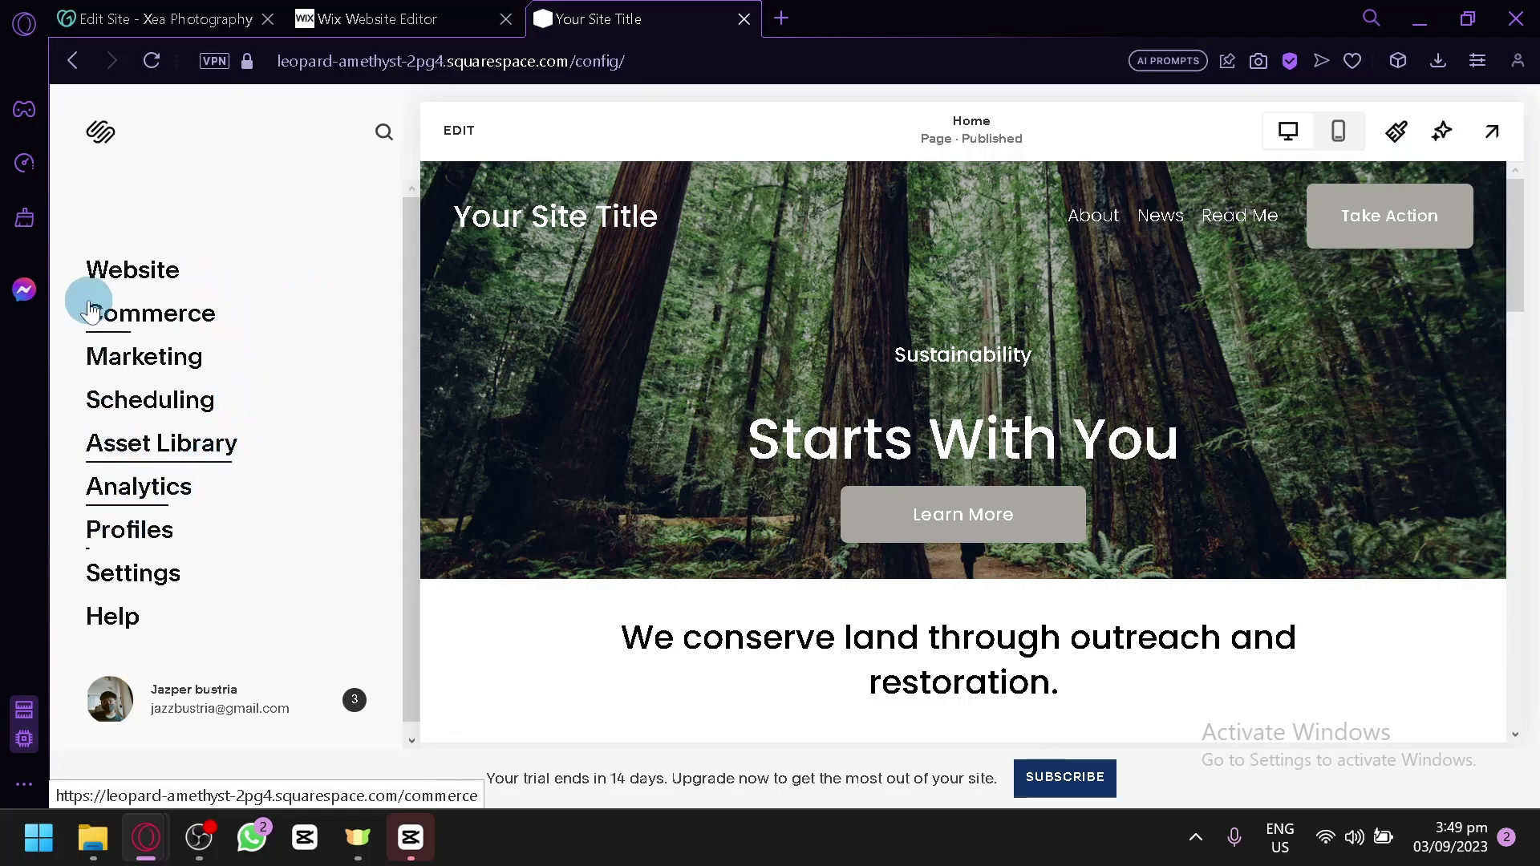
{"action": "left_click", "coordinate": [416, 10]}
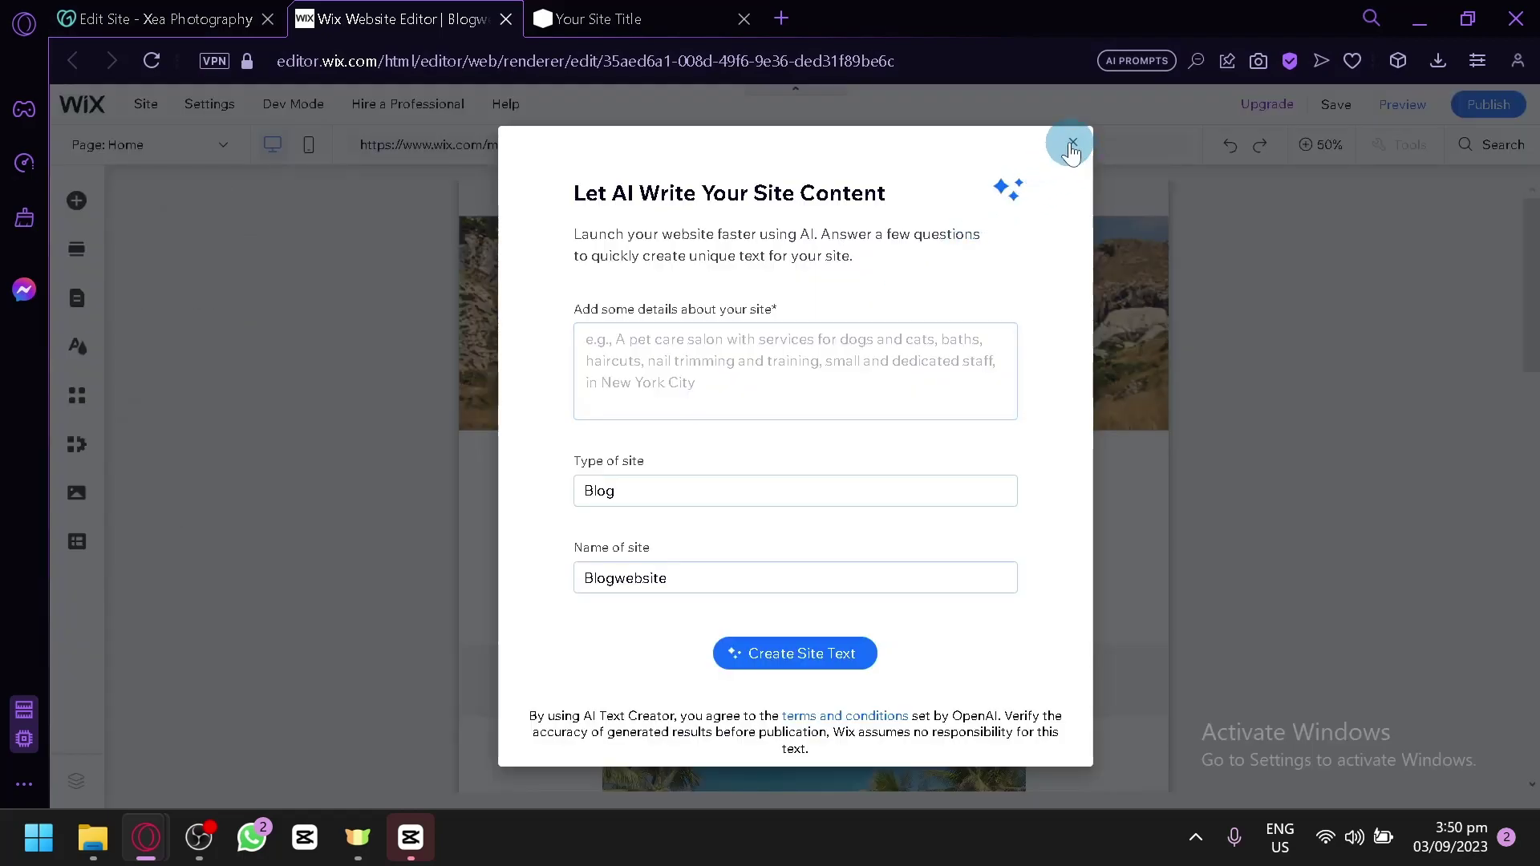
- Close the AI content prompt and save the travel blog on the free Wix.com domain via Site > My Dashboard
{"action": "left_click", "coordinate": [1072, 148]}
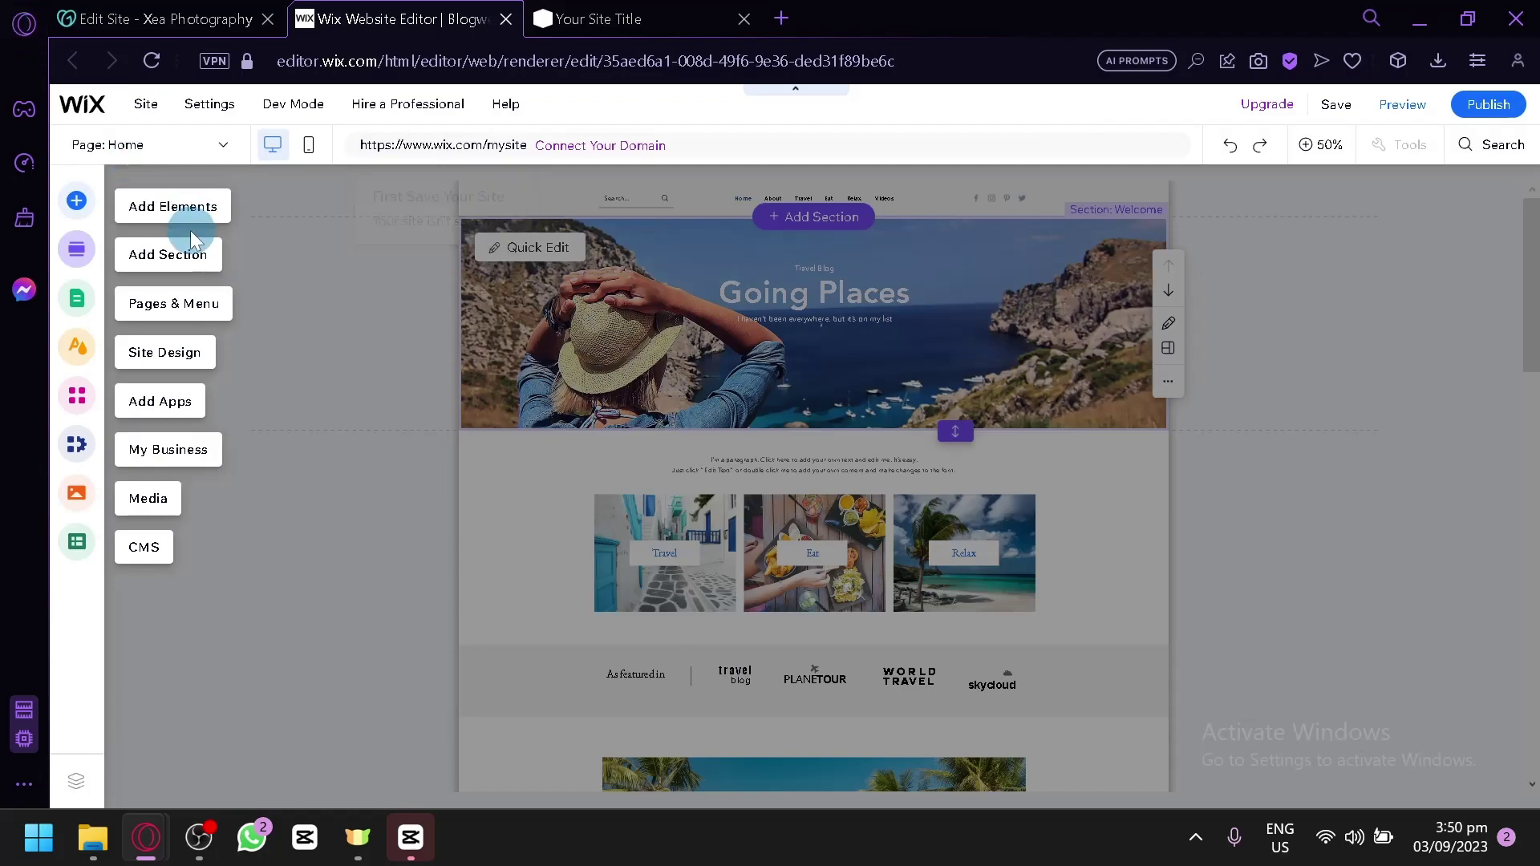
{"action": "left_click", "coordinate": [316, 402]}
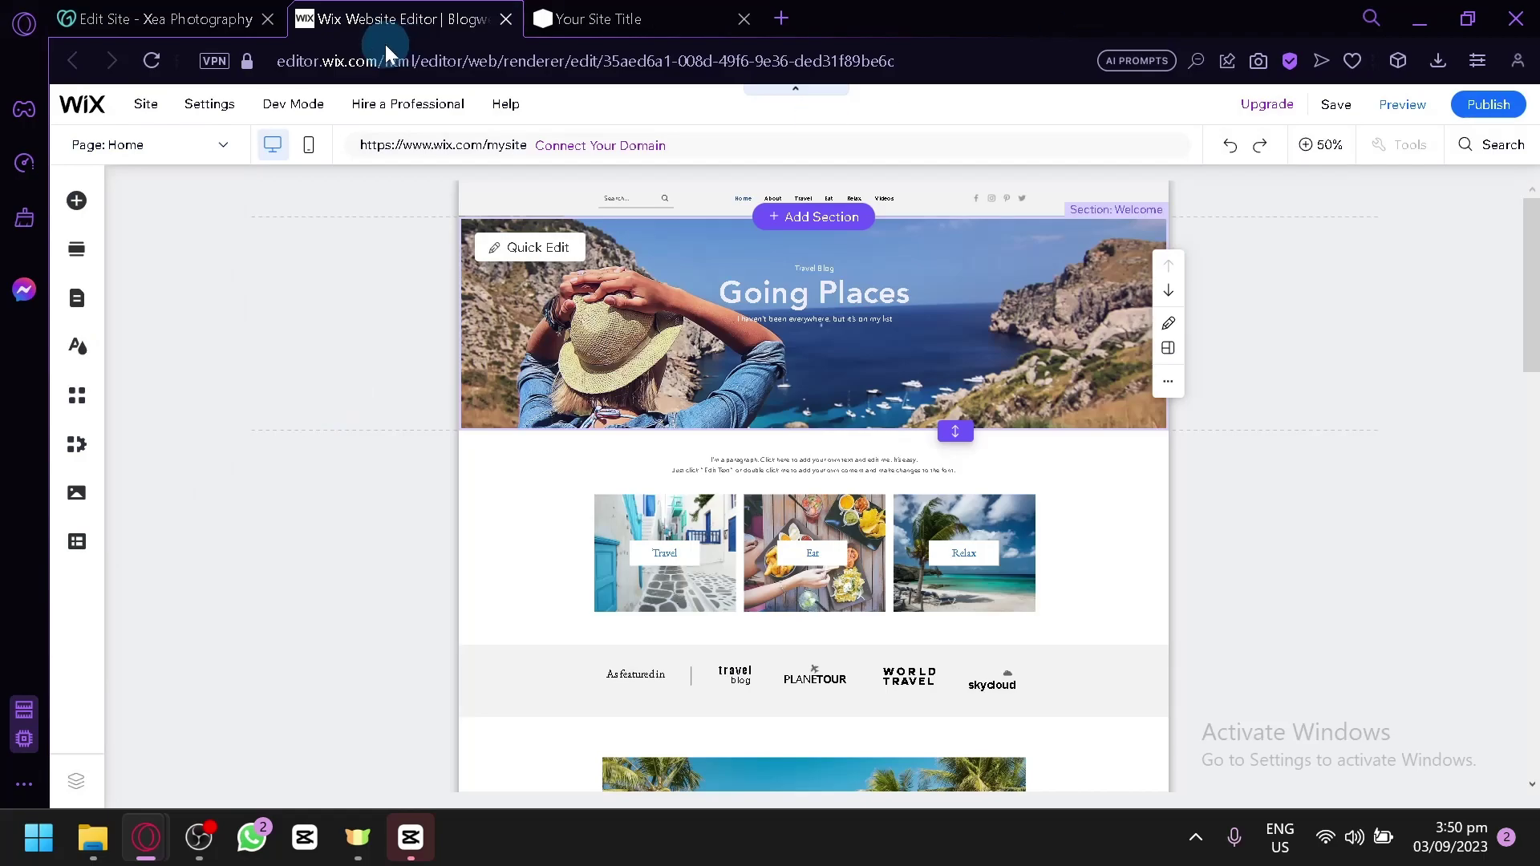
{"action": "mouse_move", "coordinate": [186, 110]}
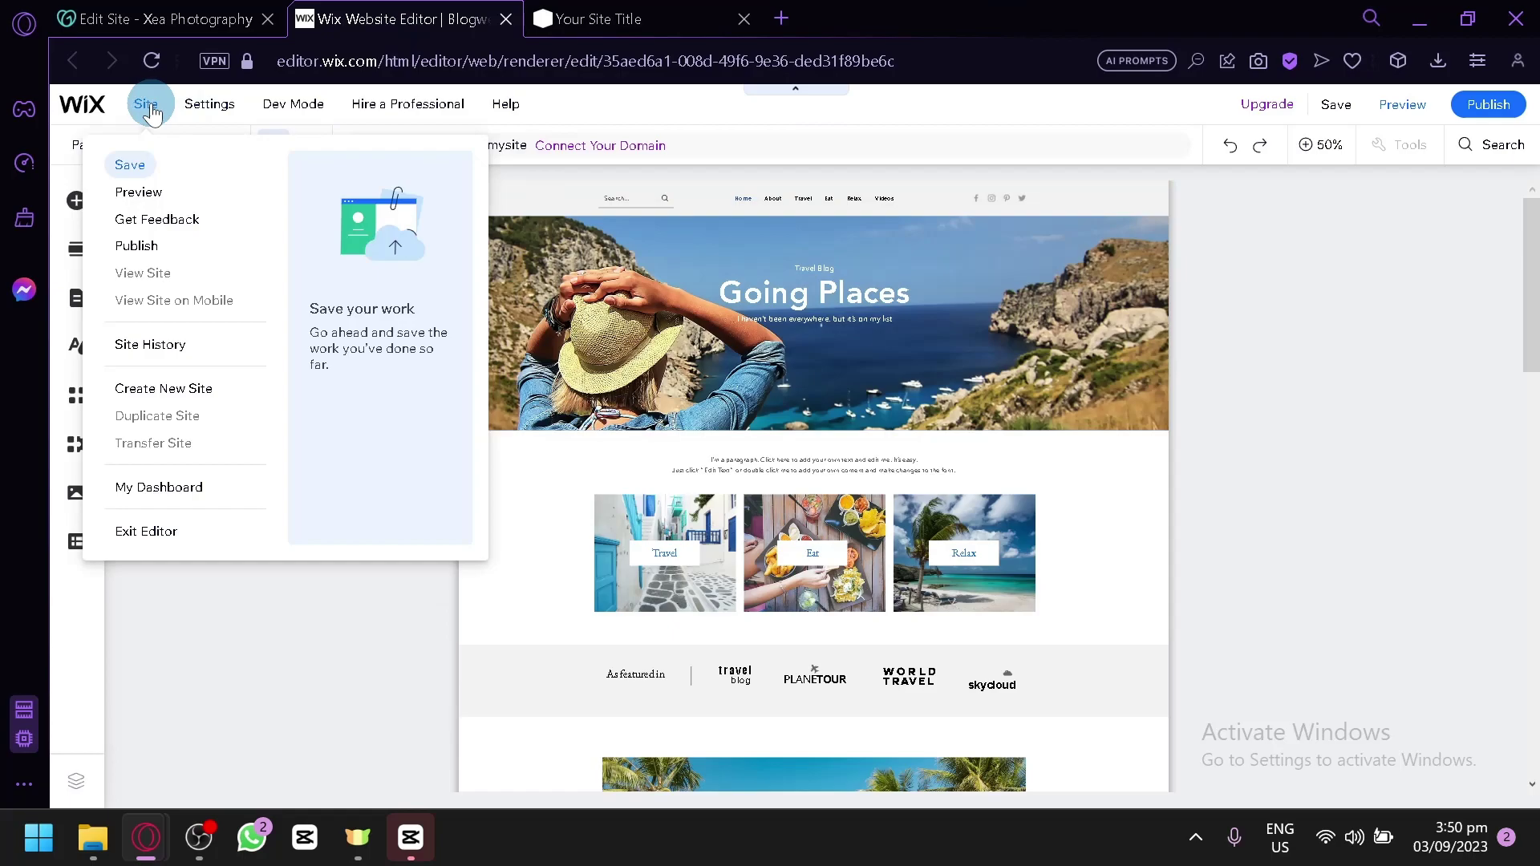
{"action": "left_click", "coordinate": [180, 491]}
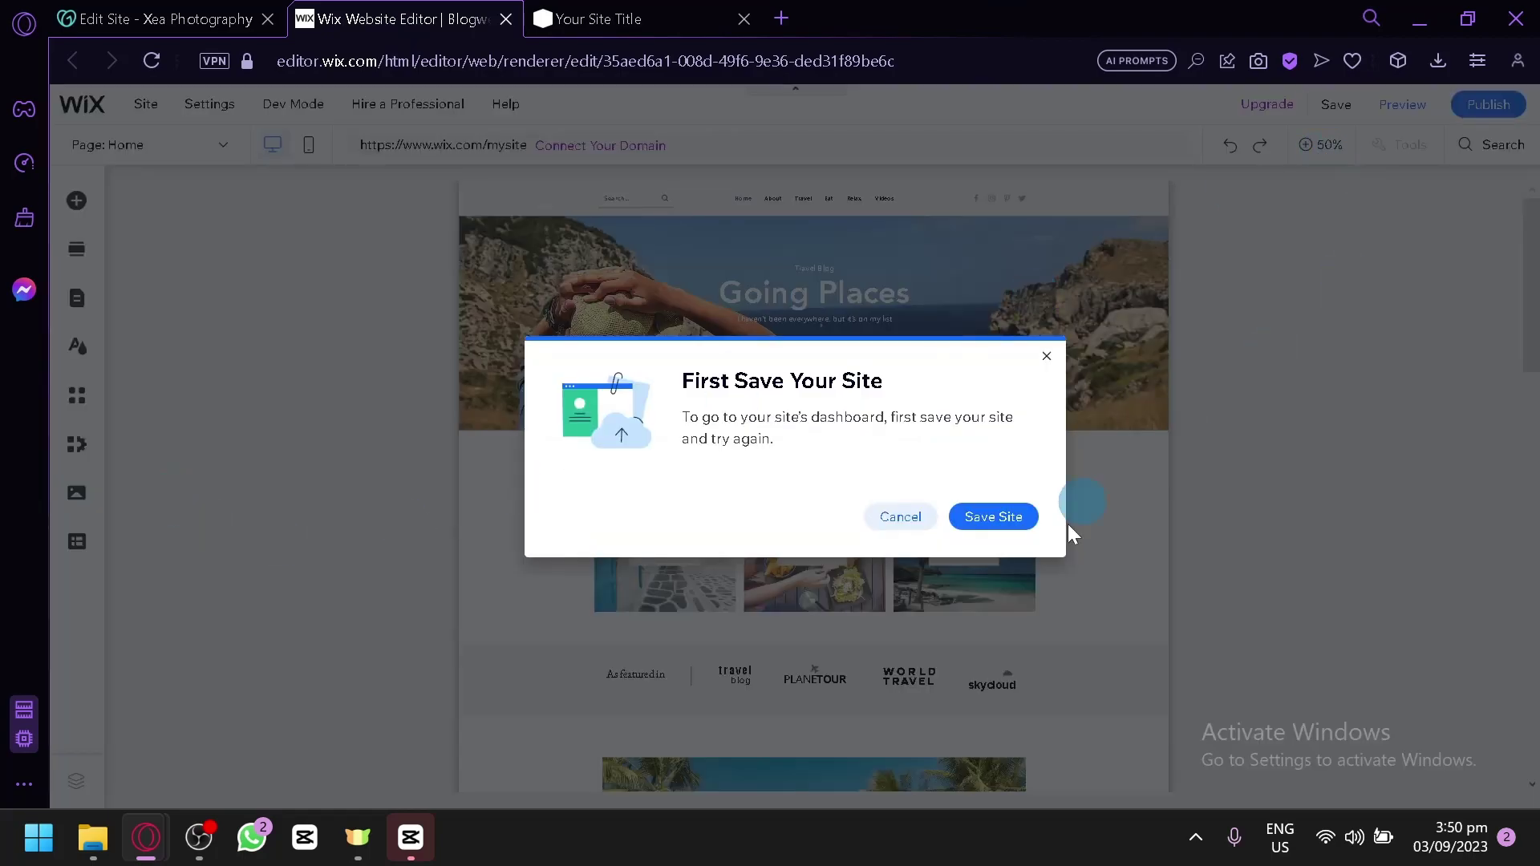
{"action": "left_click", "coordinate": [995, 519]}
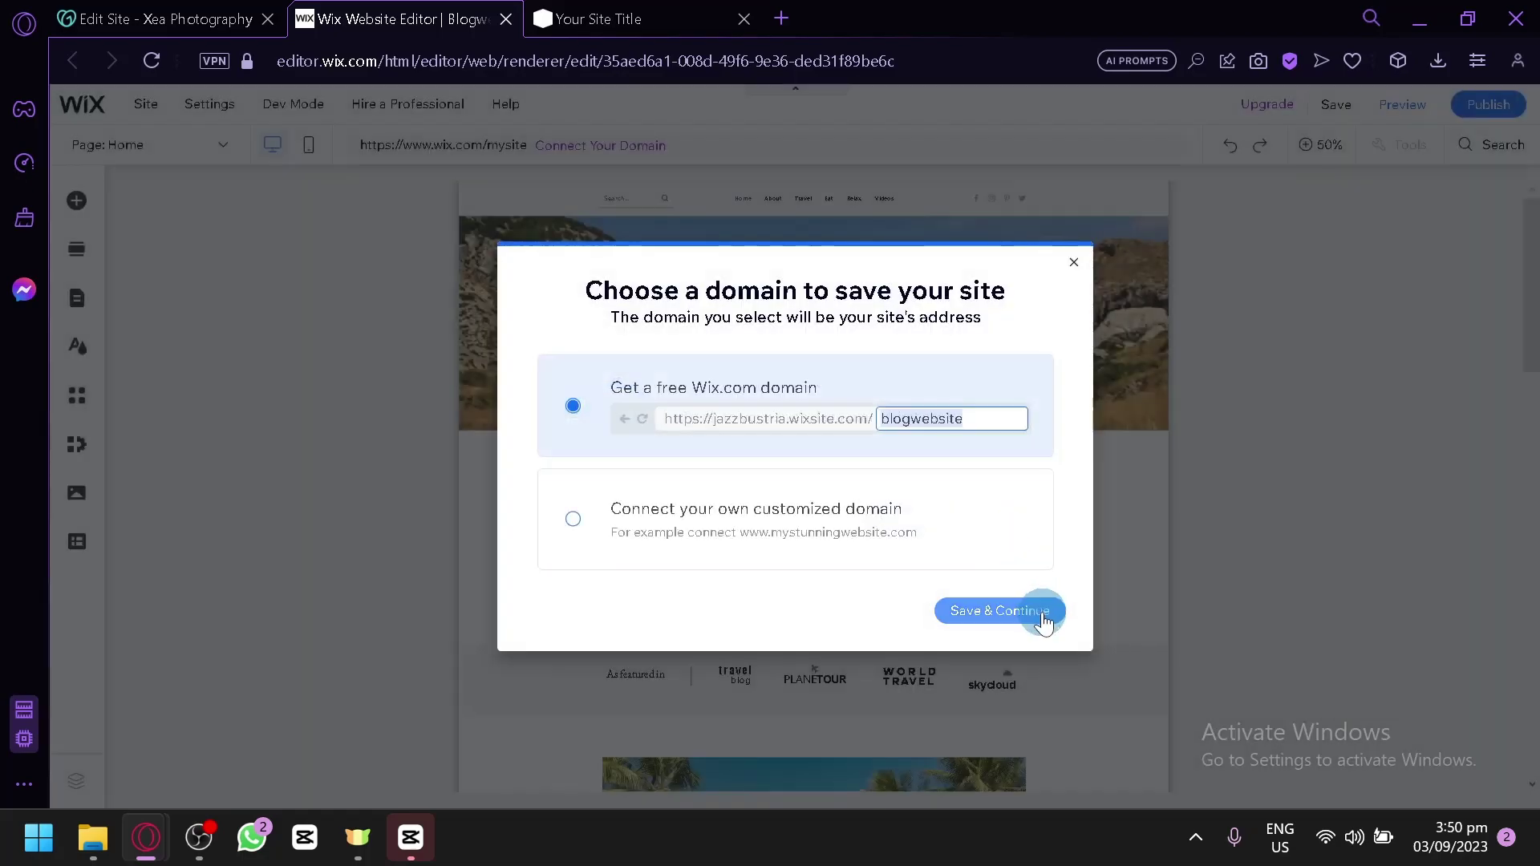
{"action": "left_click", "coordinate": [1042, 617]}
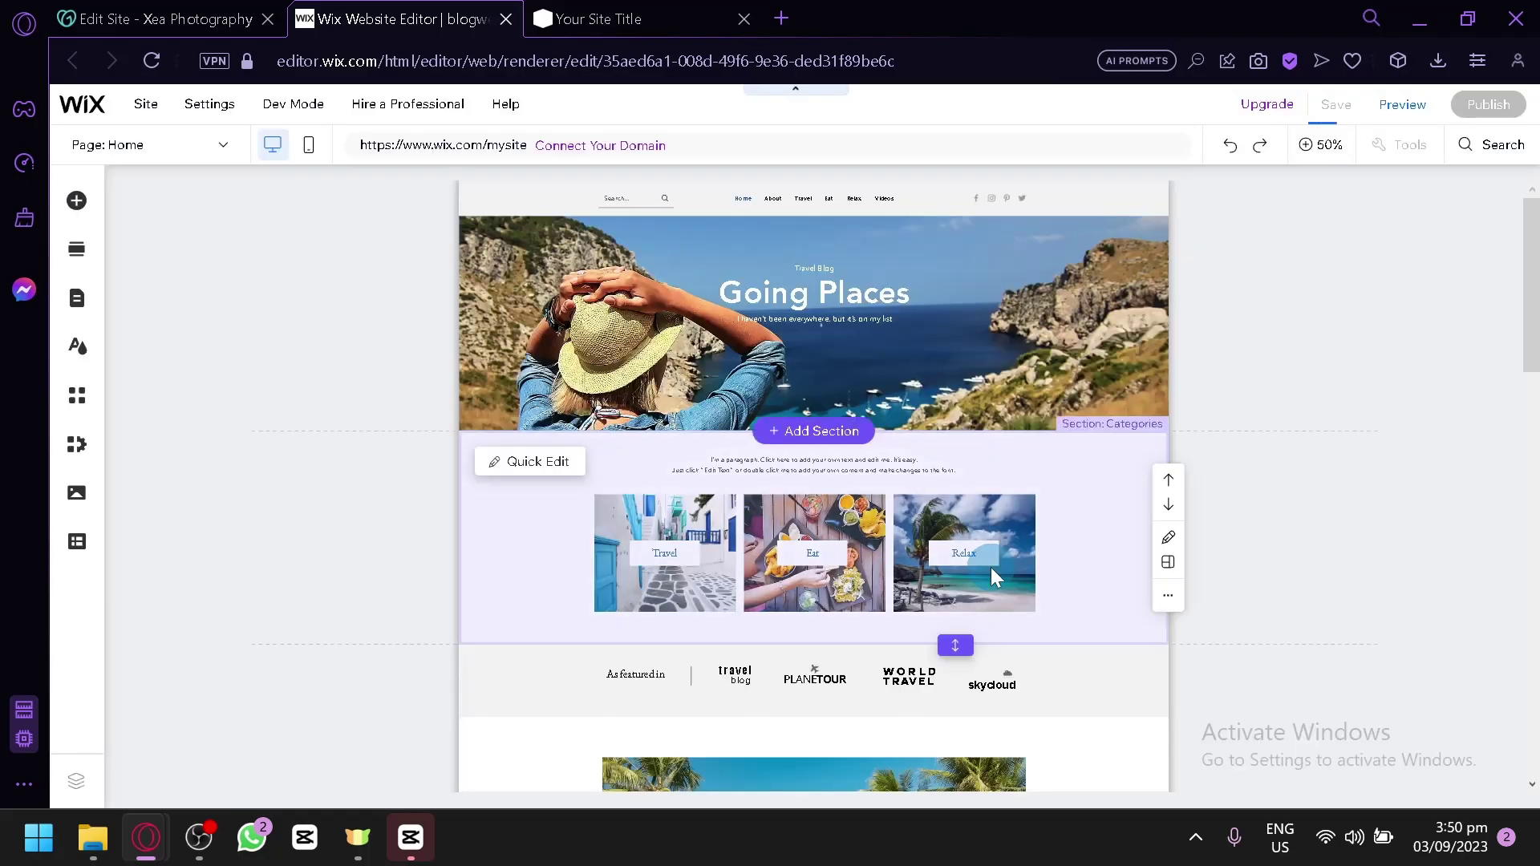
{"action": "left_click", "coordinate": [198, 16]}
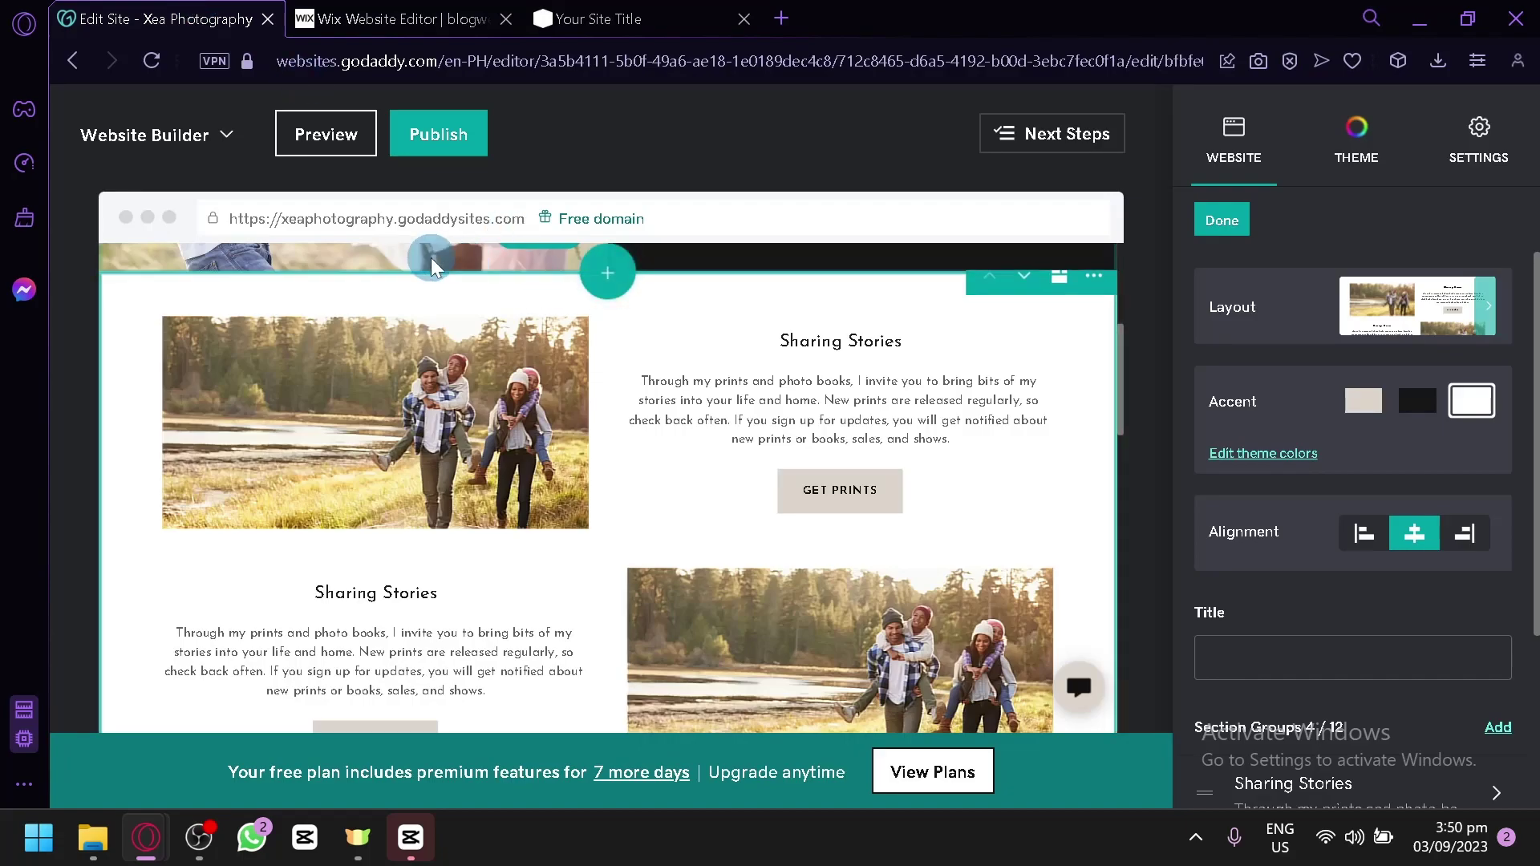
- Scroll the Xea Photography preview up to its header, then return to the Wix editor
{"action": "scroll", "coordinate": [440, 295], "scroll_direction": "up", "scroll_amount": 3}
{"action": "scroll", "coordinate": [439, 295], "scroll_direction": "up", "scroll_amount": 2}
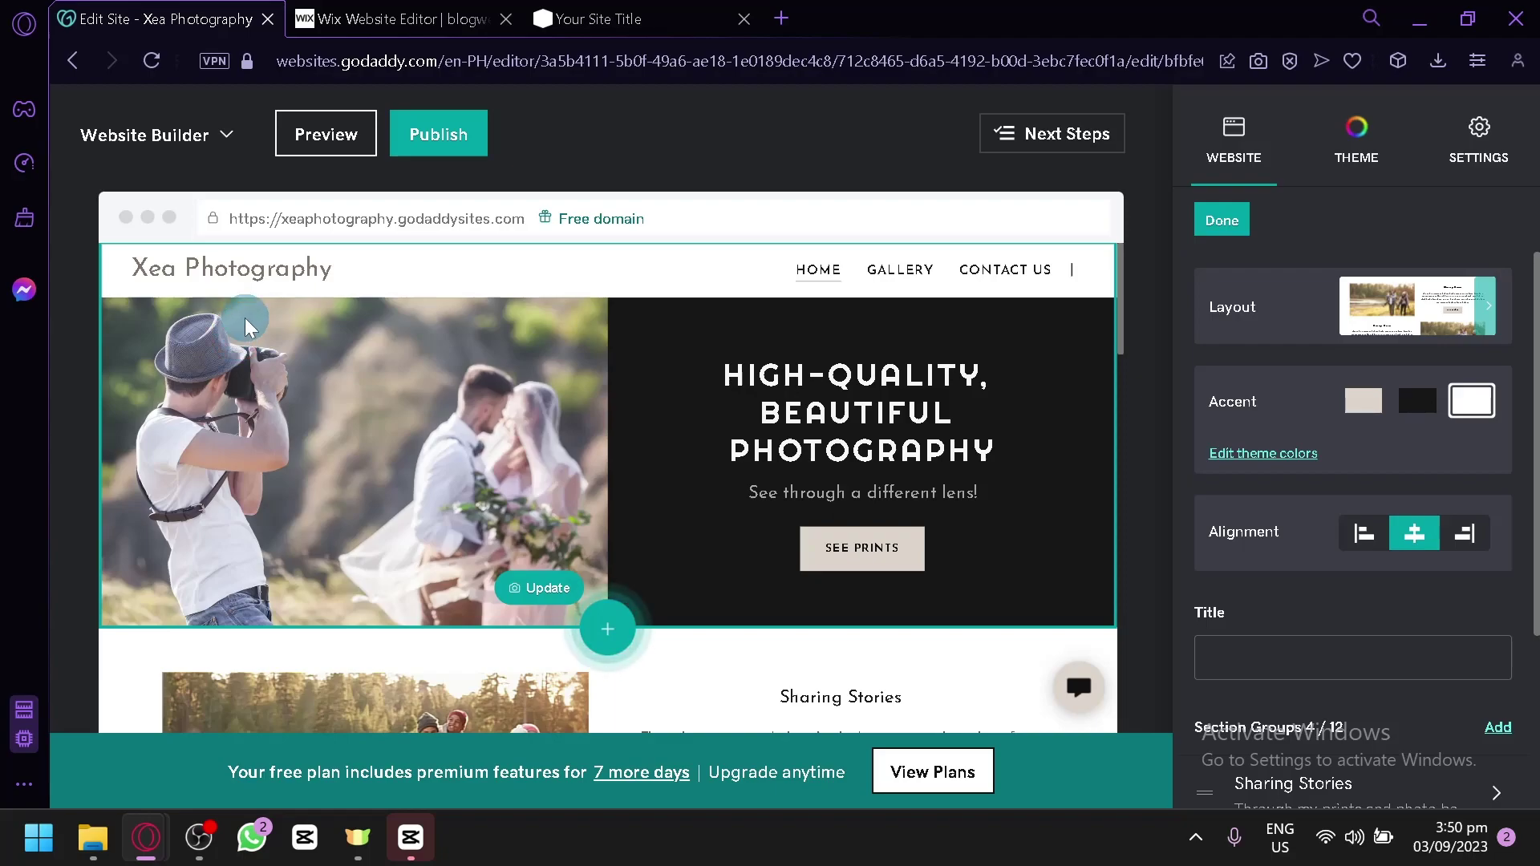
{"action": "left_click", "coordinate": [416, 18]}
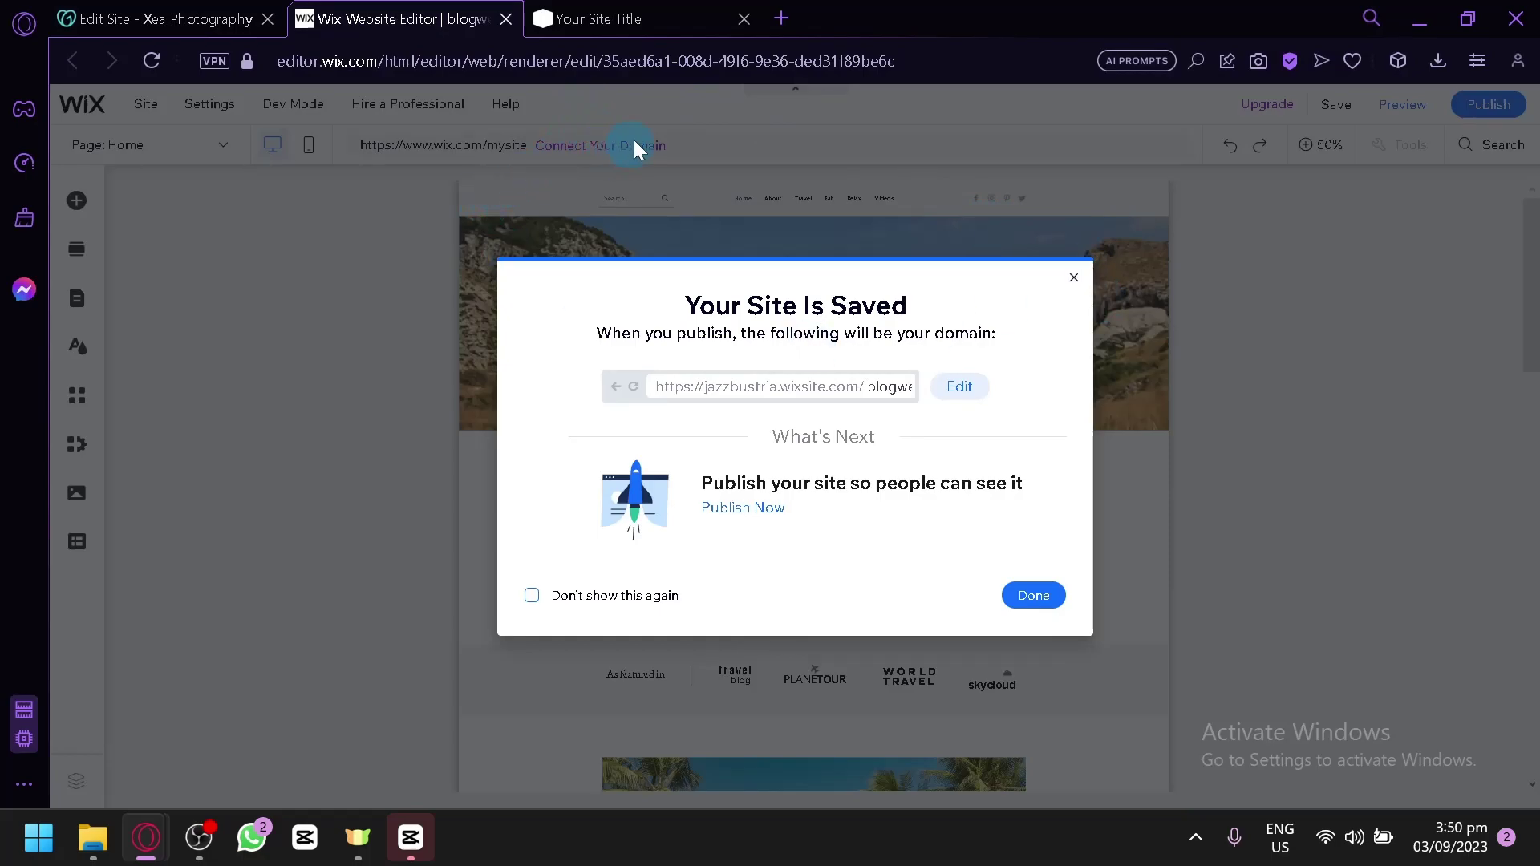
- Close the 'Your Site Is Saved' confirmation to reveal the Going Places travel blog canvas
{"action": "left_click", "coordinate": [642, 19]}
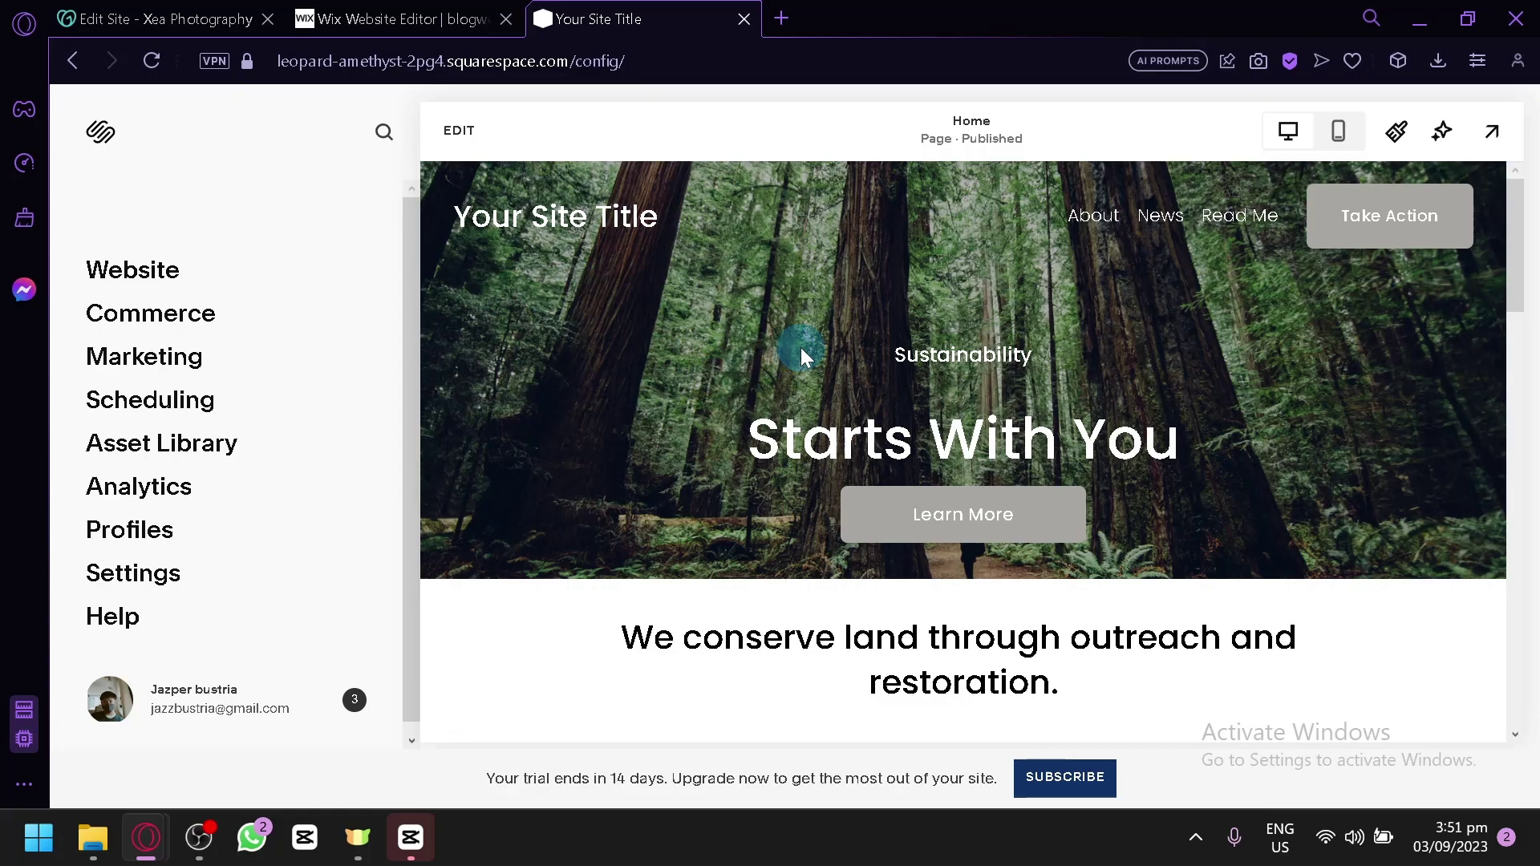
{"action": "left_click", "coordinate": [392, 16]}
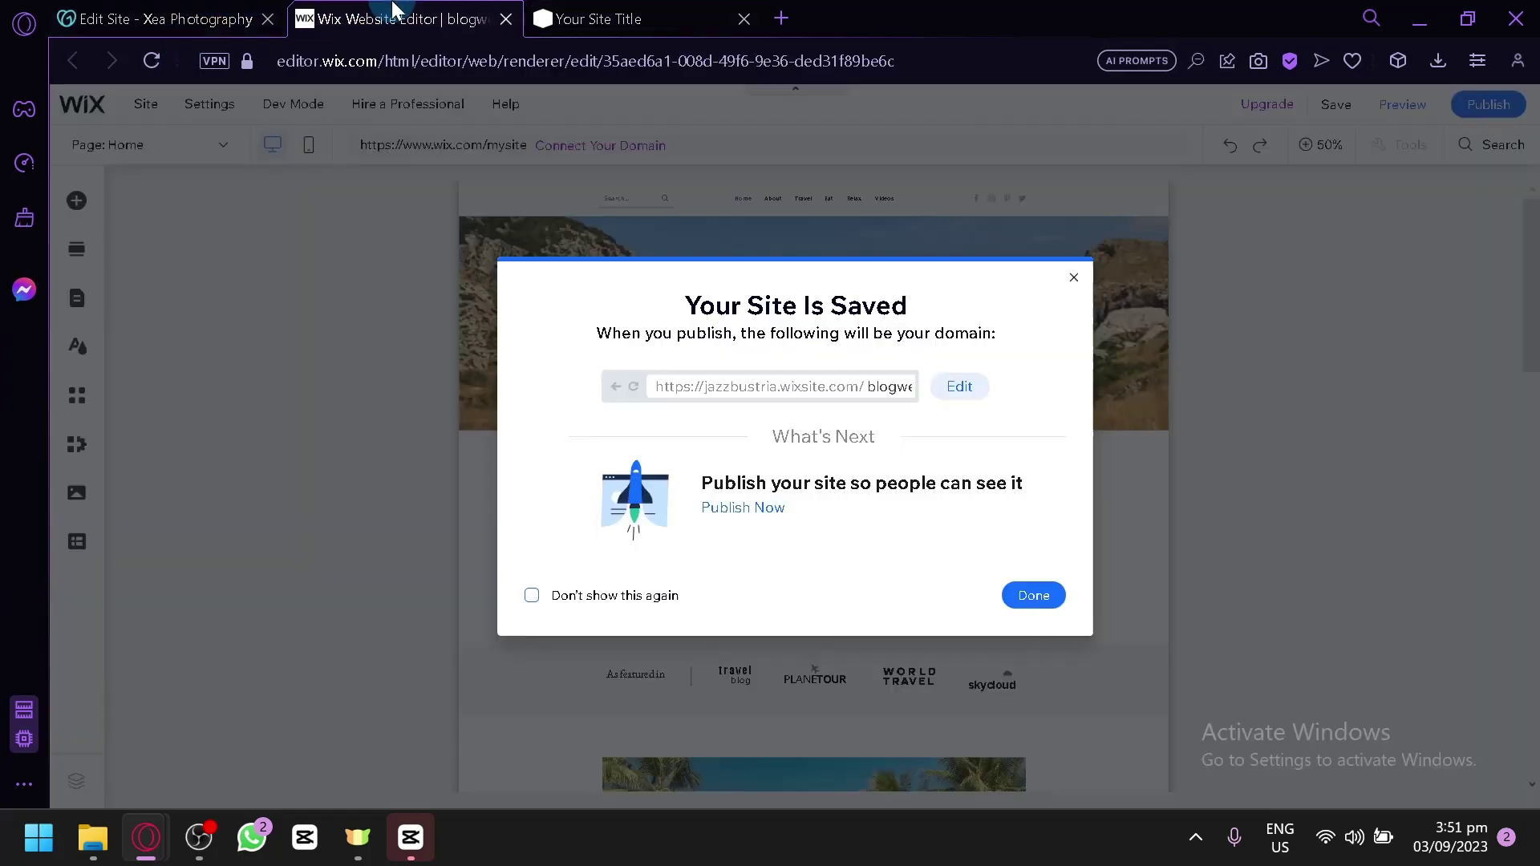
{"action": "left_click", "coordinate": [1073, 278]}
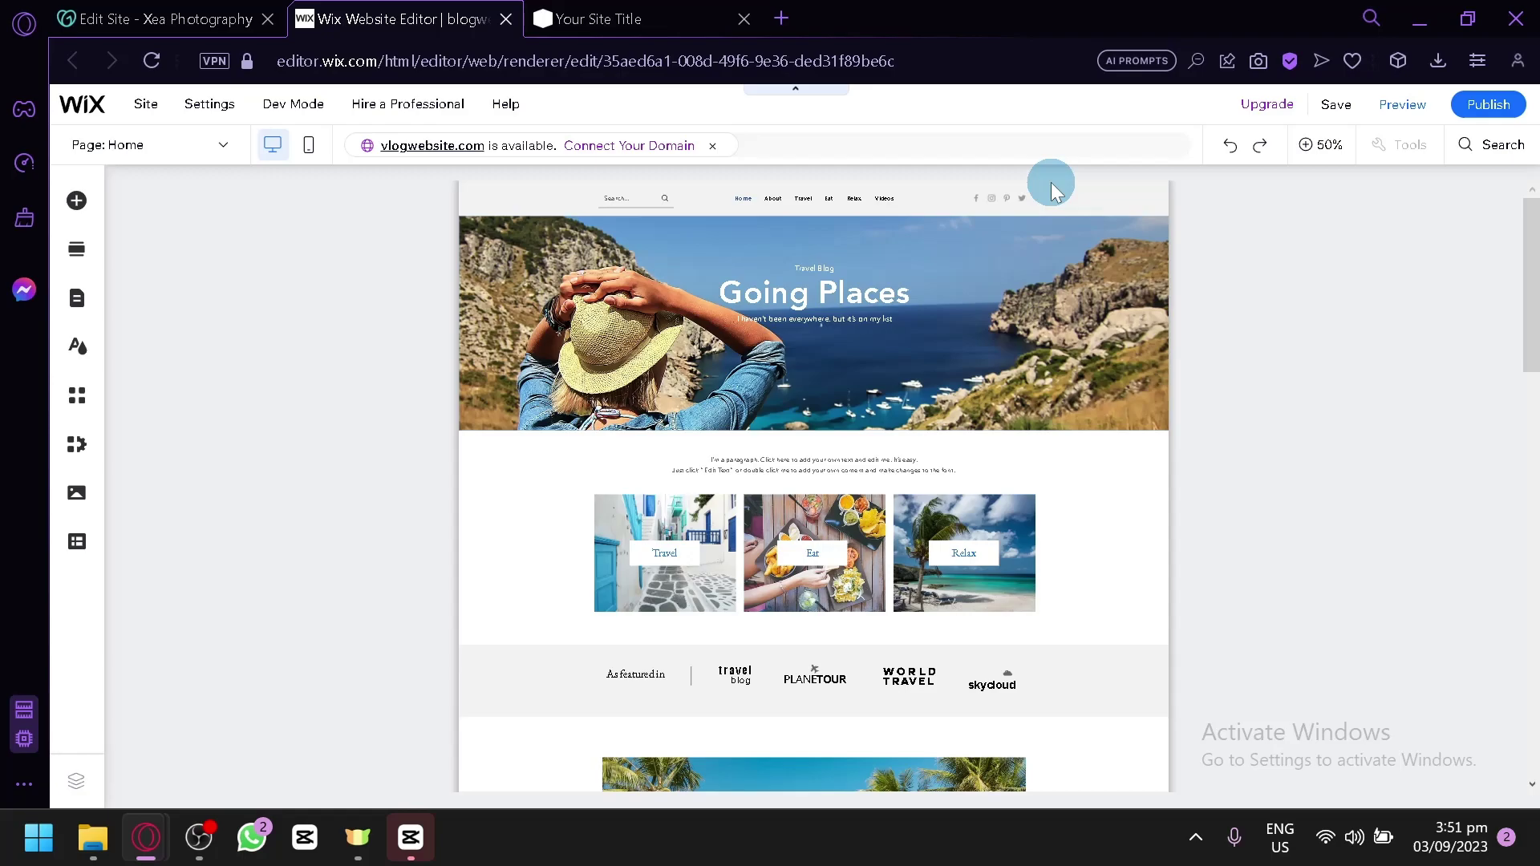
{"action": "left_click", "coordinate": [172, 18]}
{"action": "left_click", "coordinate": [397, 18]}
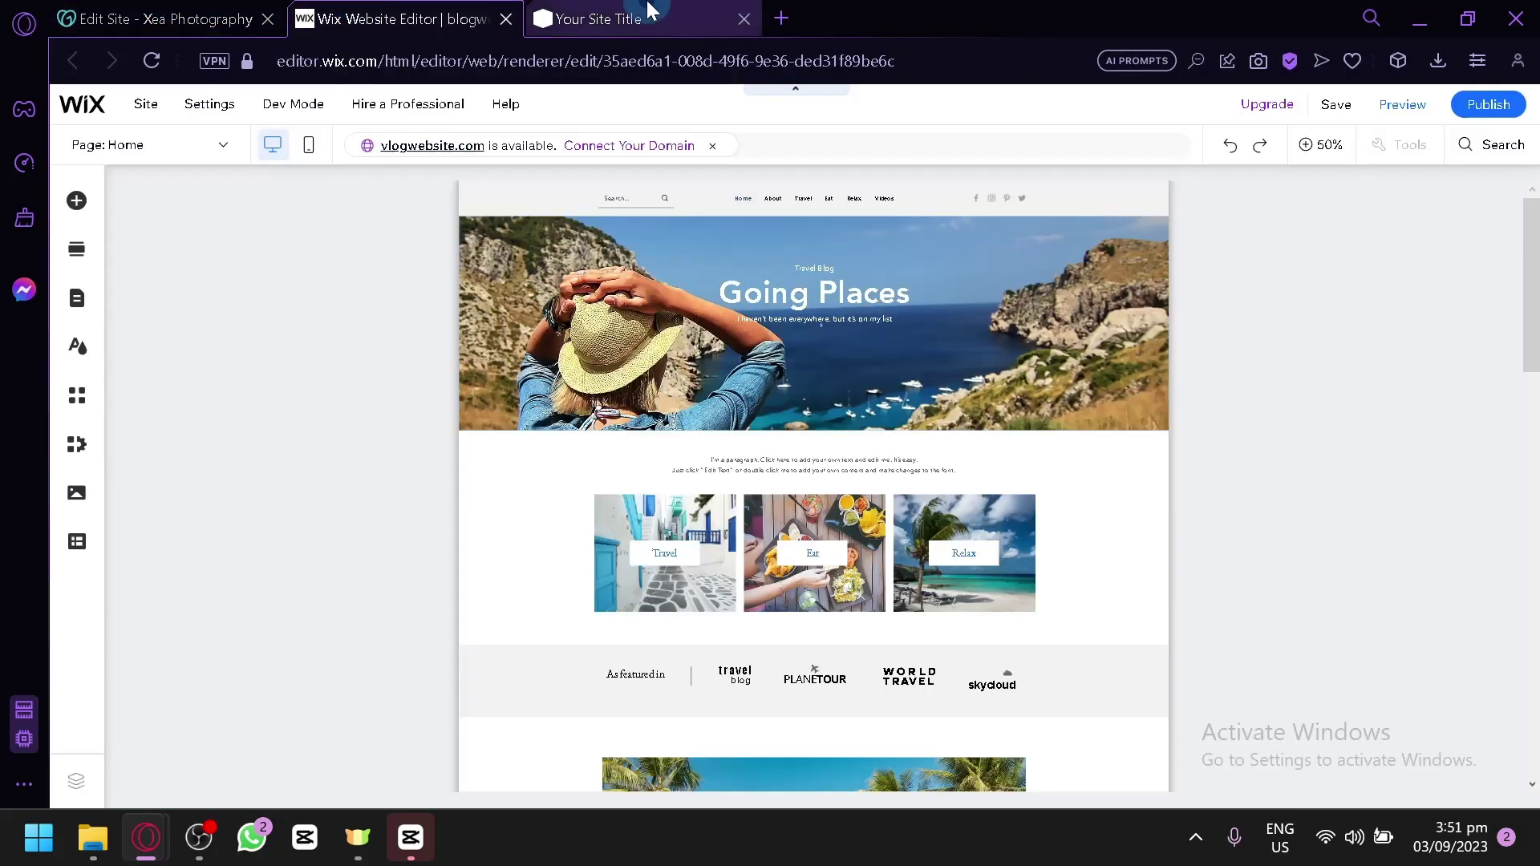
{"action": "left_click", "coordinate": [633, 18]}
{"action": "left_click", "coordinate": [393, 18]}
{"action": "left_click", "coordinate": [185, 18]}
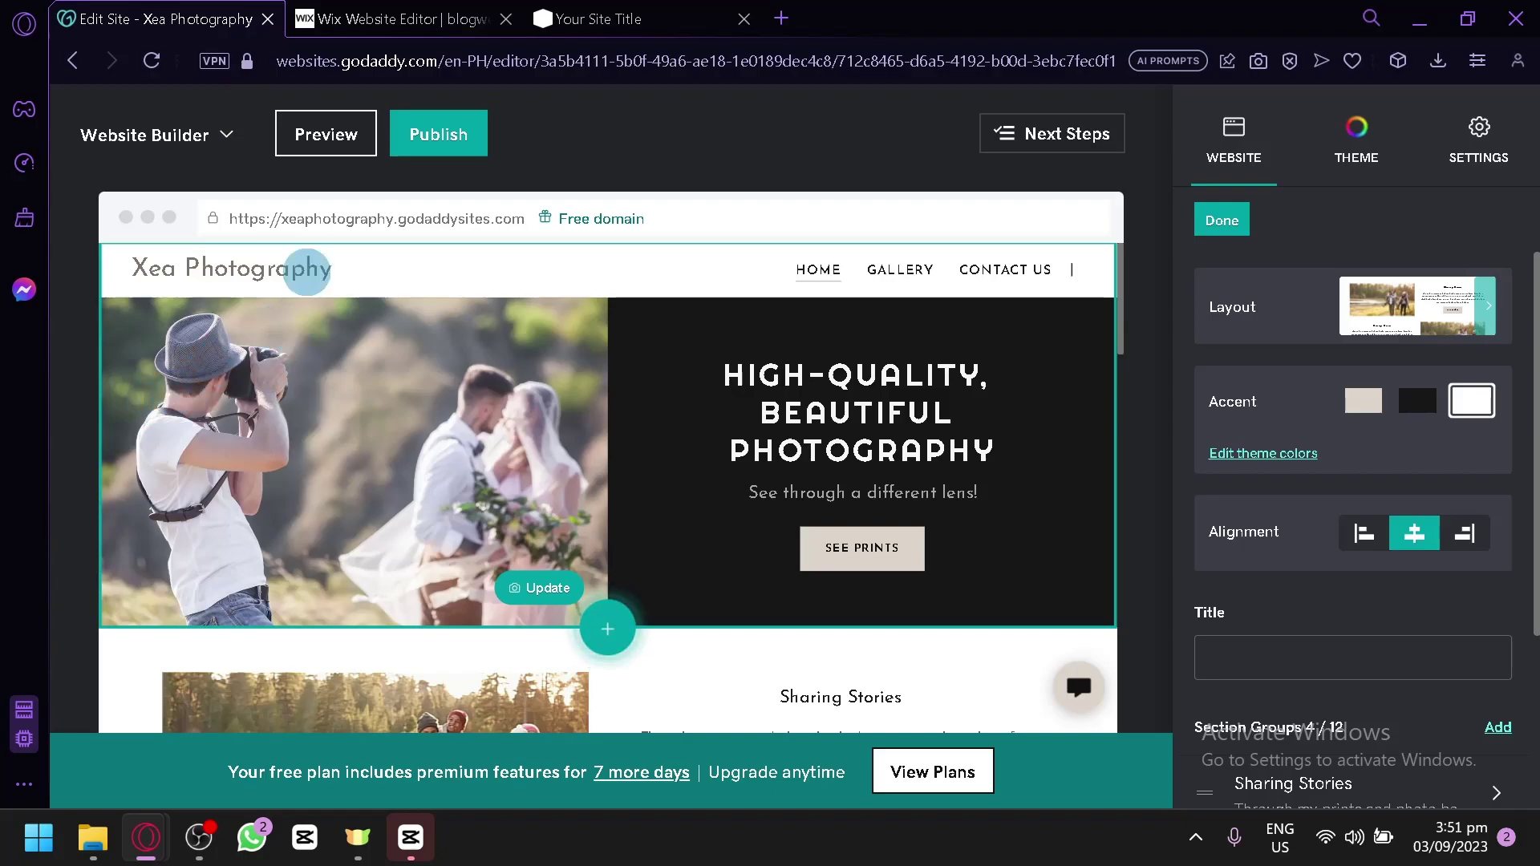
{"action": "left_click", "coordinate": [422, 12]}
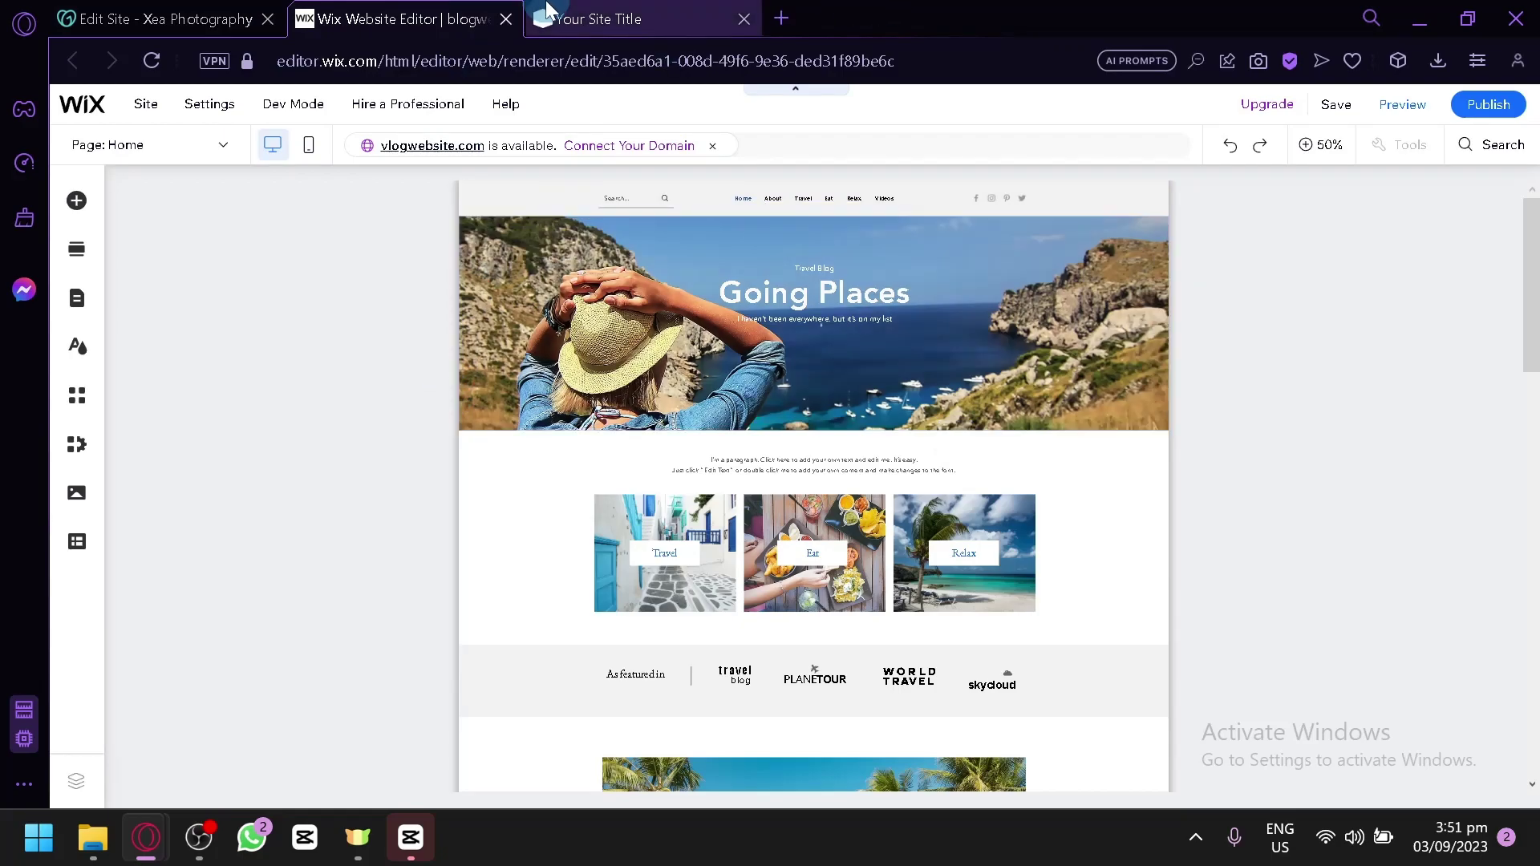
{"action": "left_click", "coordinate": [634, 19]}
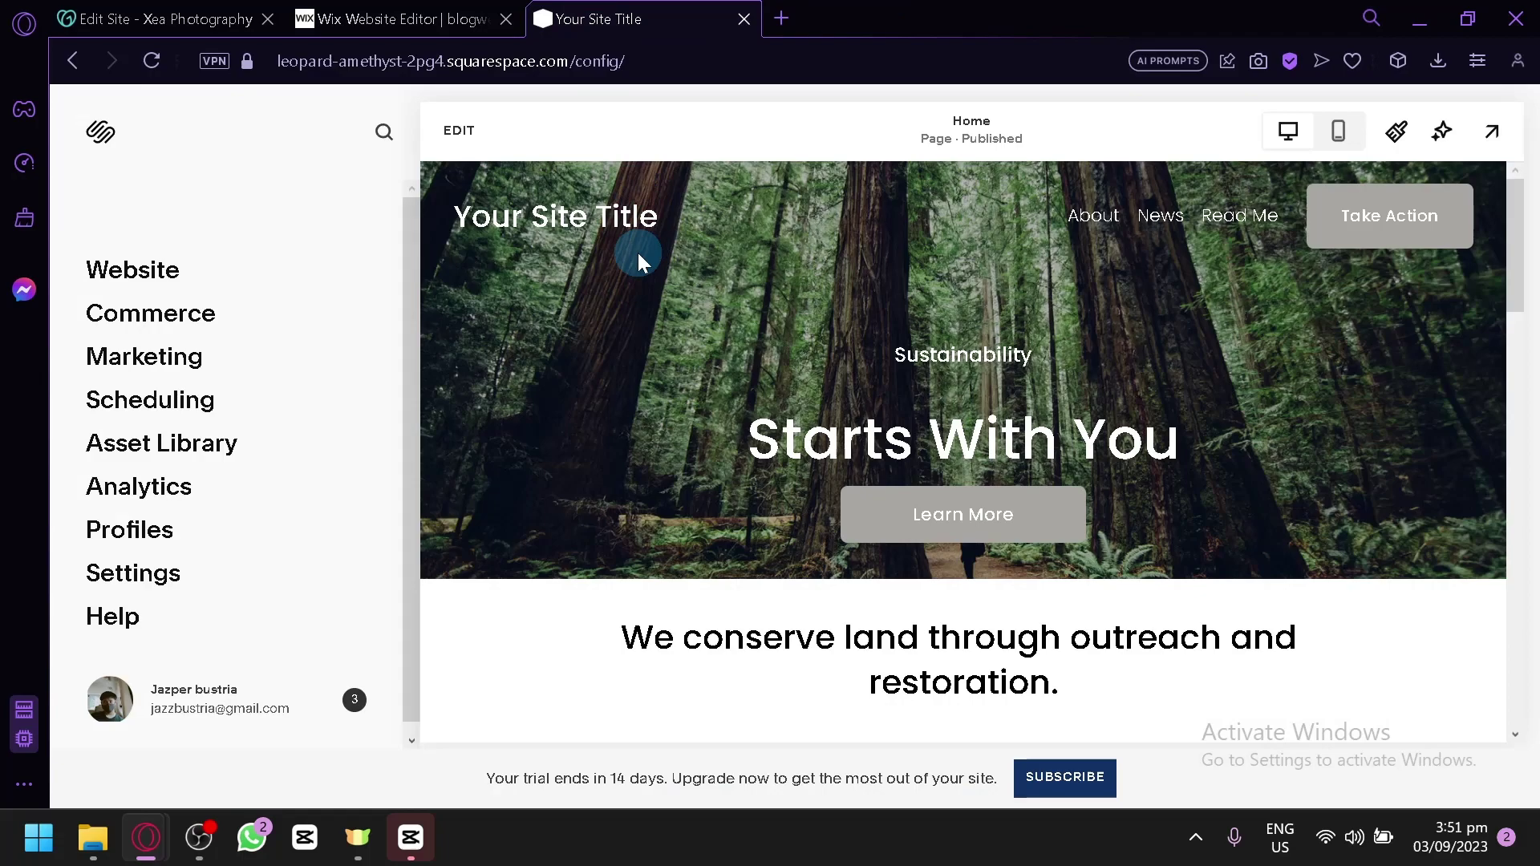
{"action": "left_click", "coordinate": [401, 18]}
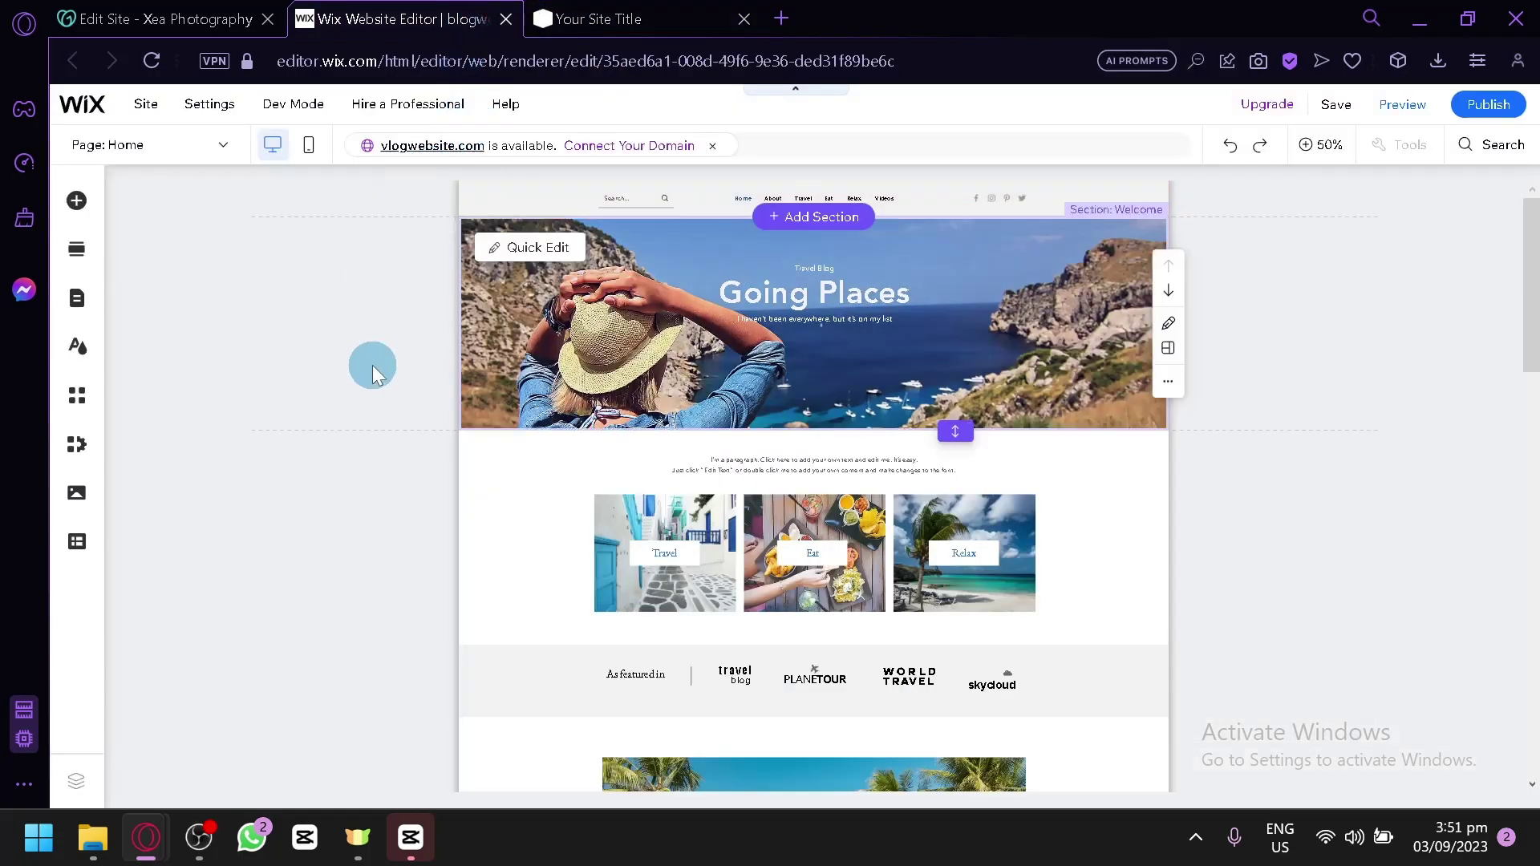